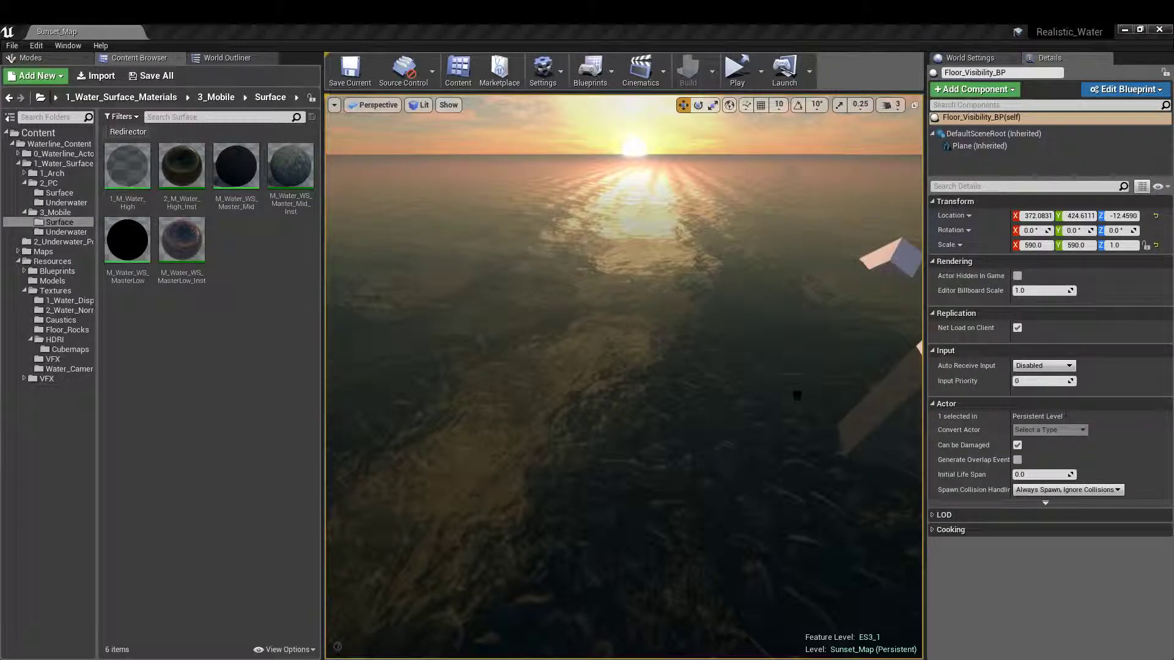
- Turn off game view in the viewport and select the Large_Water actor
right_click_drag(760, 376, 772, 386)
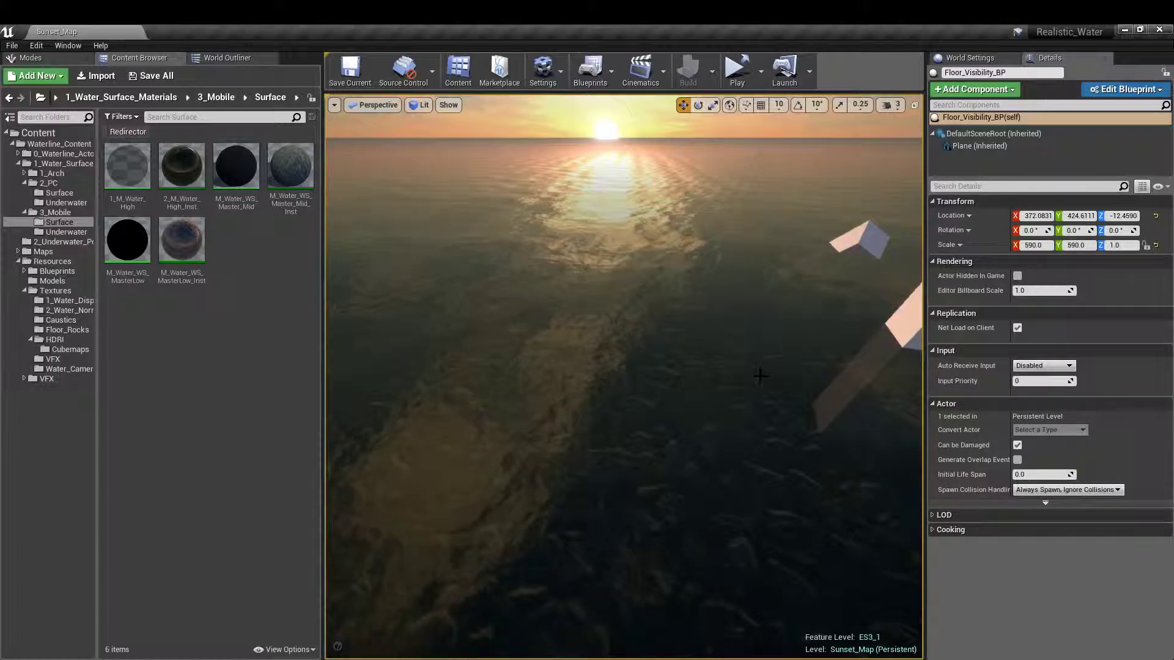
mouse_move(764, 380)
right_mouse_down()
mouse_move(673, 324)
mouse_move(752, 324)
mouse_move(764, 379)
right_mouse_up()
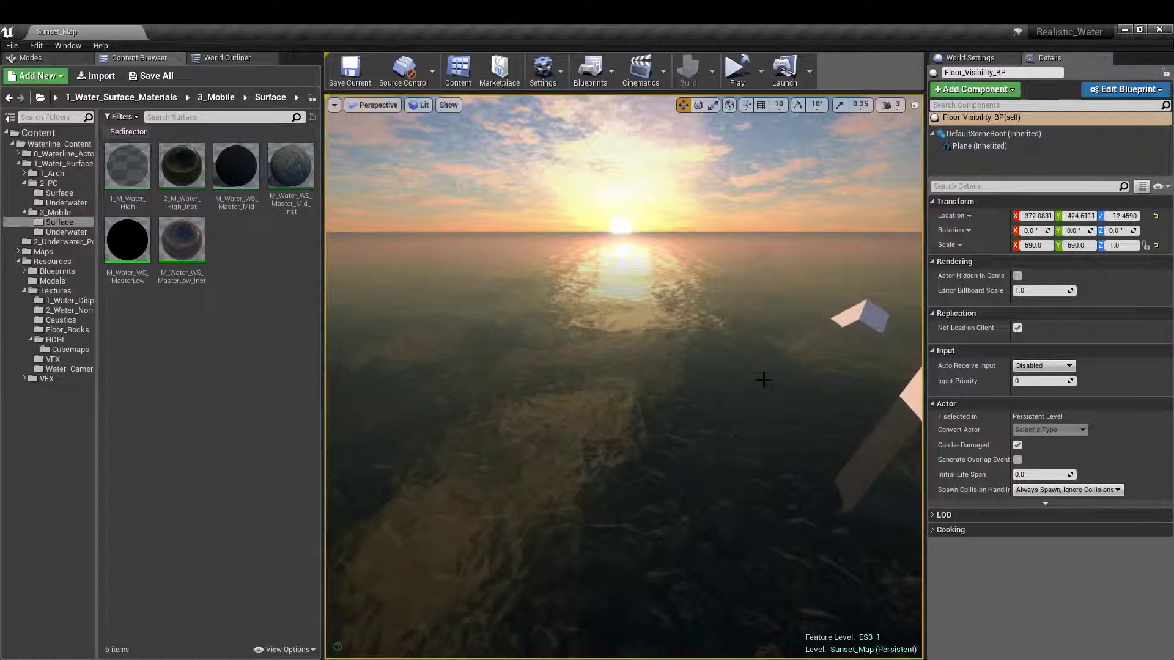
right_click_drag(763, 380, 765, 351)
key("g")
left_click(745, 285)
right_click_drag(745, 285, 745, 285)
right_click_drag(779, 321, 779, 321)
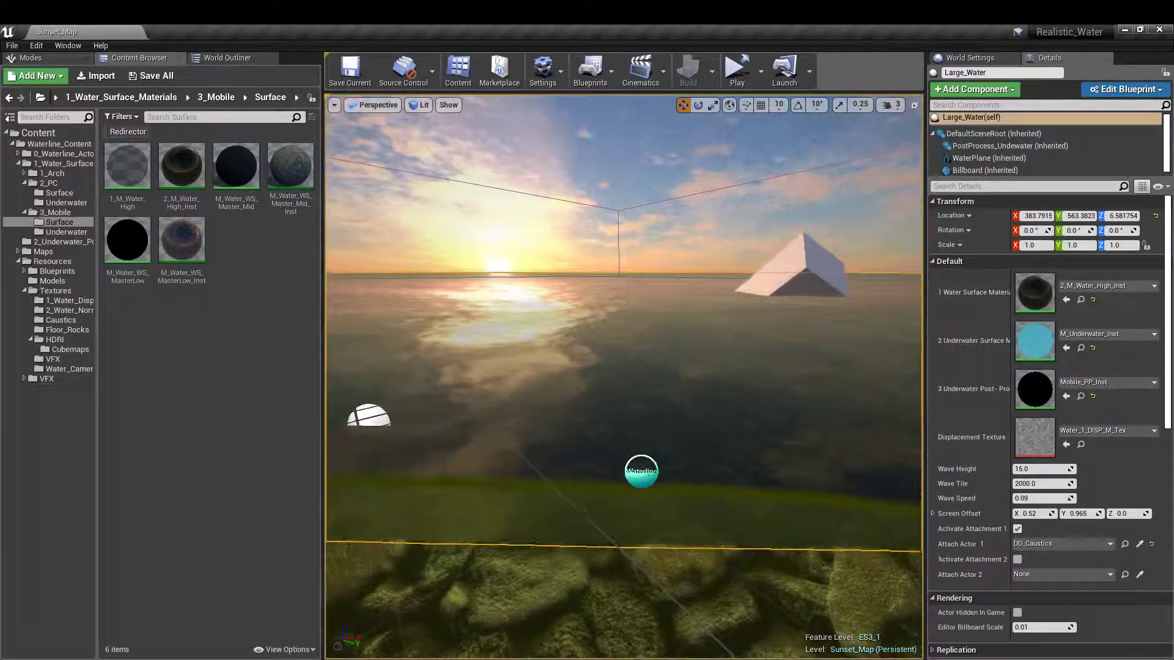
- Examine the selected water in the enlarged viewport from above the surface, at the waterline and underwater
key("F11")
right_click_drag(783, 374, 782, 367)
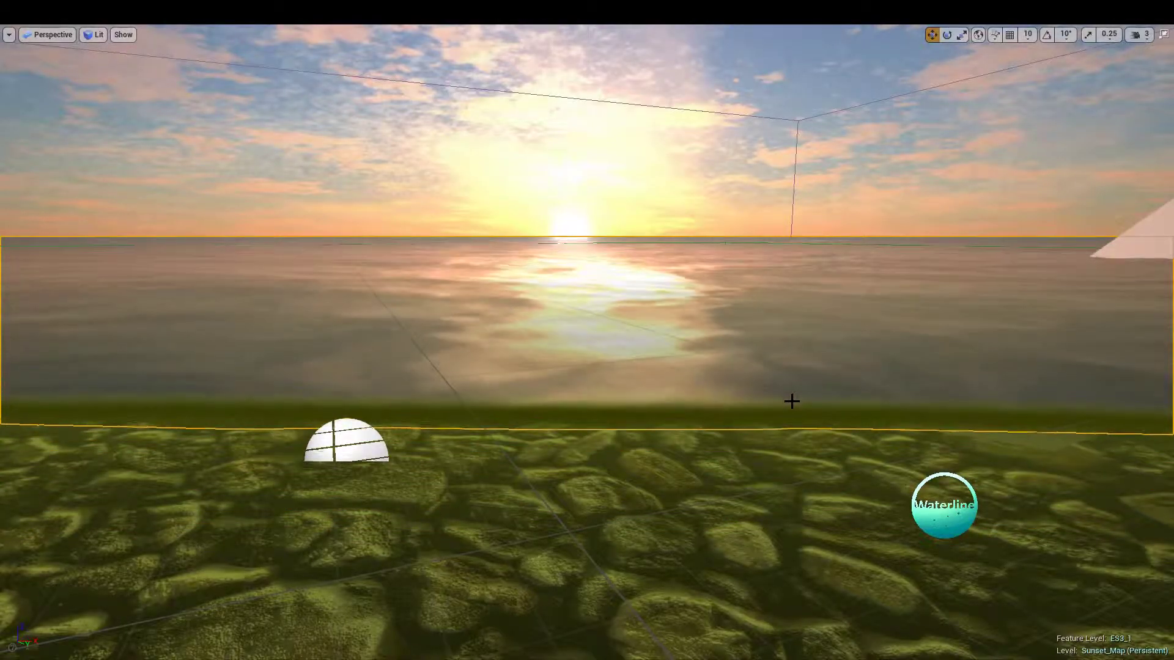
right_click_drag(789, 401, 520, 483)
key("e")
mouse_move(788, 401)
right_mouse_down()
mouse_move(768, 409)
mouse_move(851, 383)
mouse_move(789, 401)
right_mouse_up()
key("q")
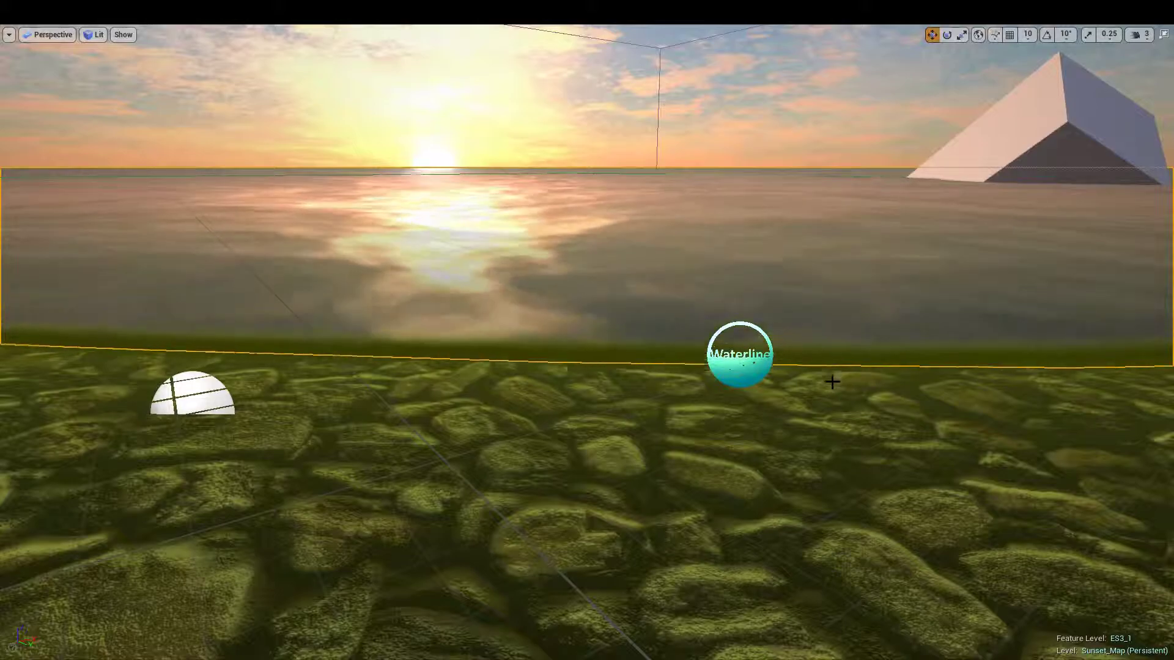
key("q")
right_click_drag(834, 377, 833, 378)
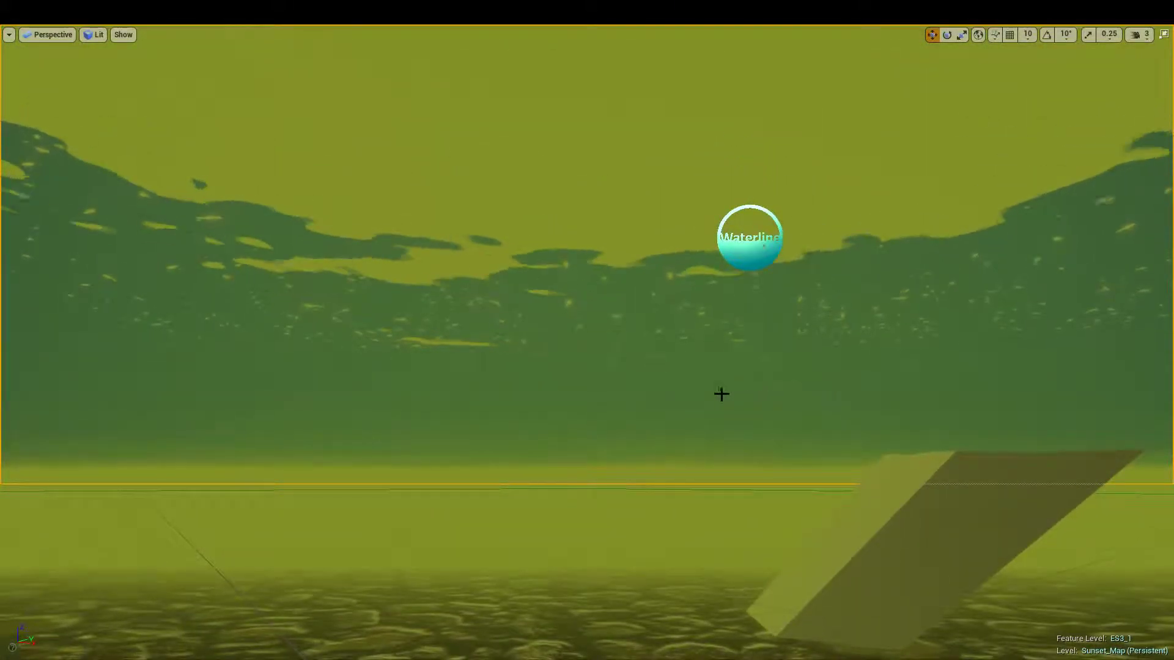
right_click_drag(791, 415, 794, 432)
key("e")
key("e")
key("F11")
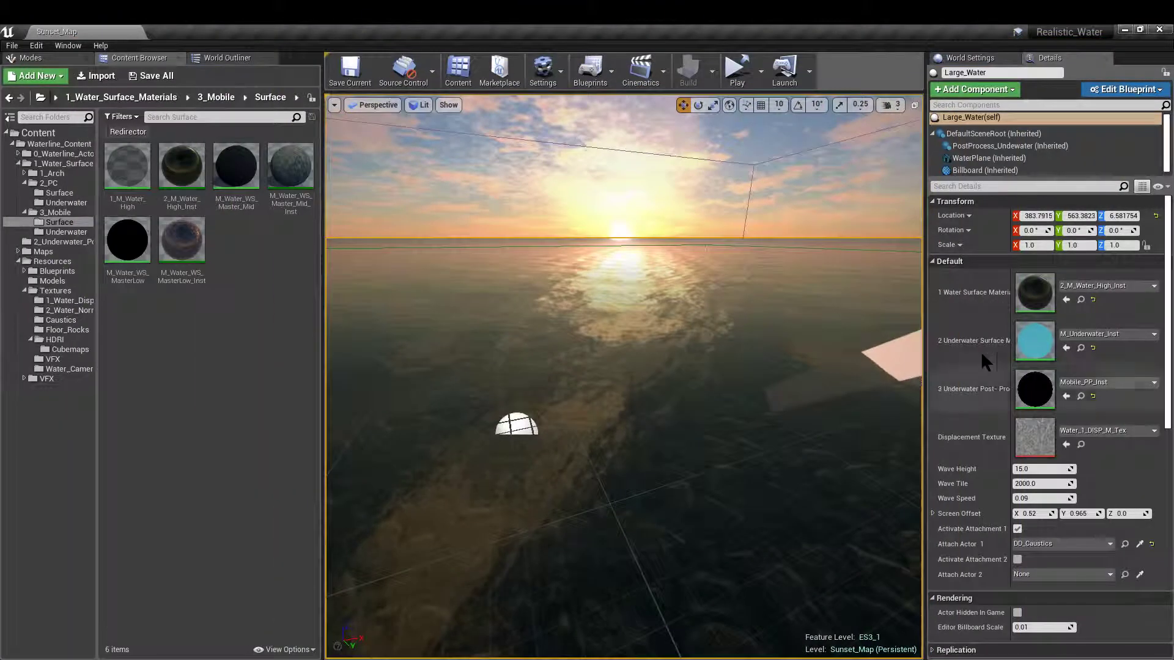
- Open the 2_M_Water_High_Inst material instance and set Opacity Strenght to about 0.46 and Opacity Range to about 2.02
double_click(1033, 299)
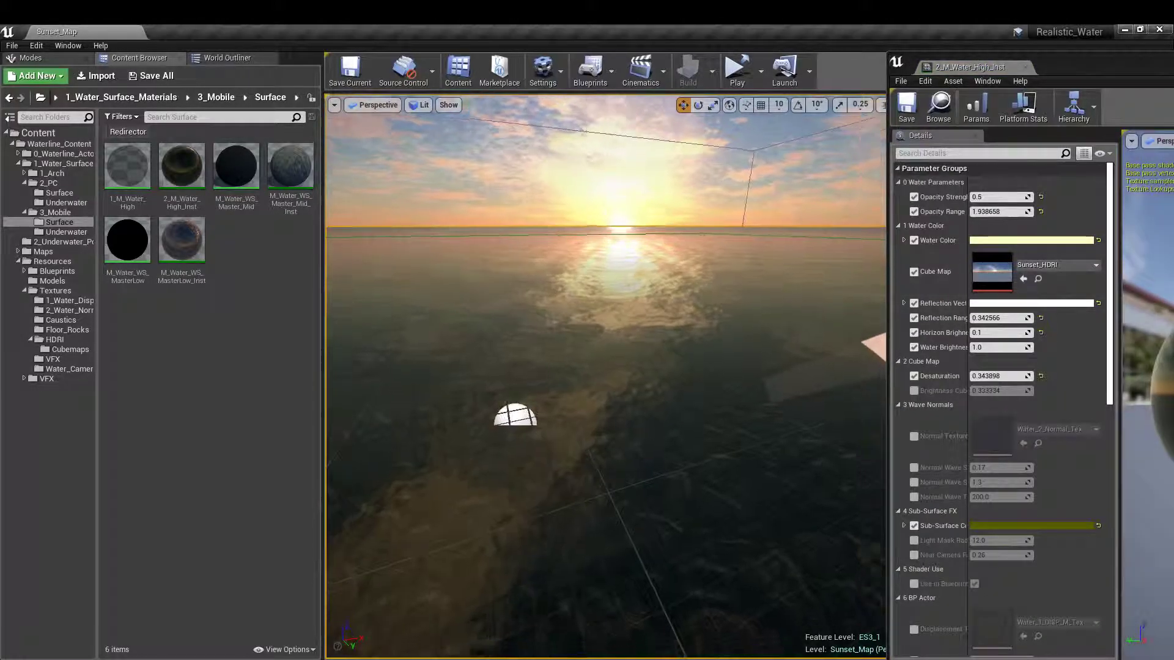
right_click_drag(792, 319, 763, 318)
key("F11")
mouse_move(990, 201)
left_mouse_down()
mouse_move(960, 200)
mouse_move(994, 200)
mouse_move(993, 211)
left_mouse_up()
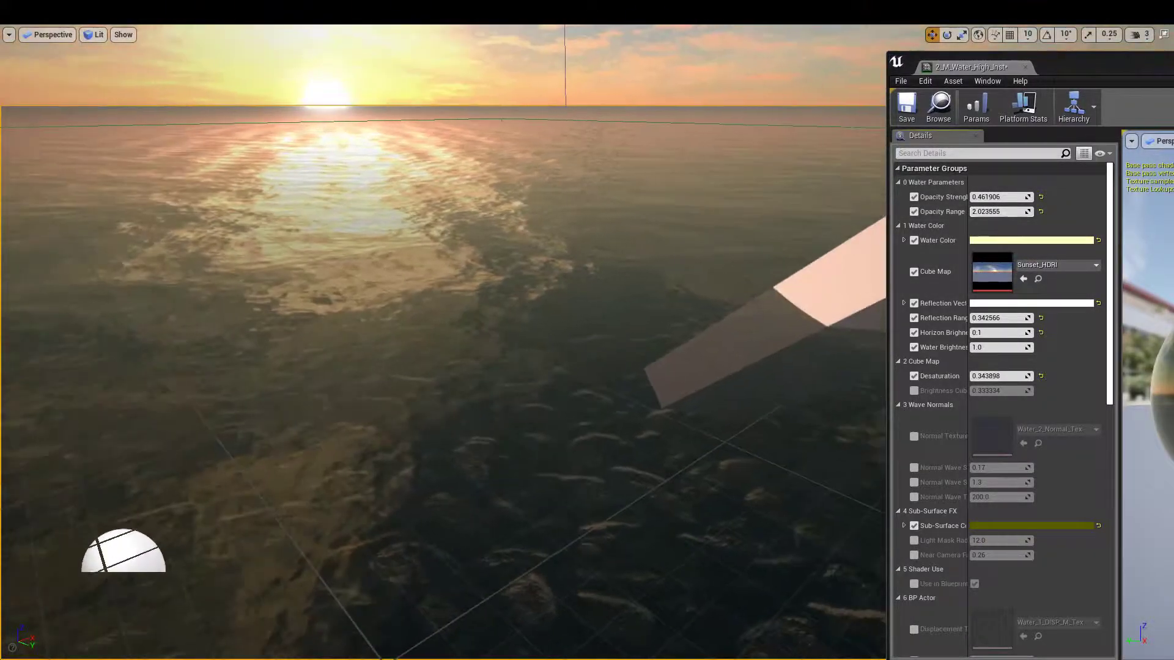
right_click_drag(661, 273, 582, 291)
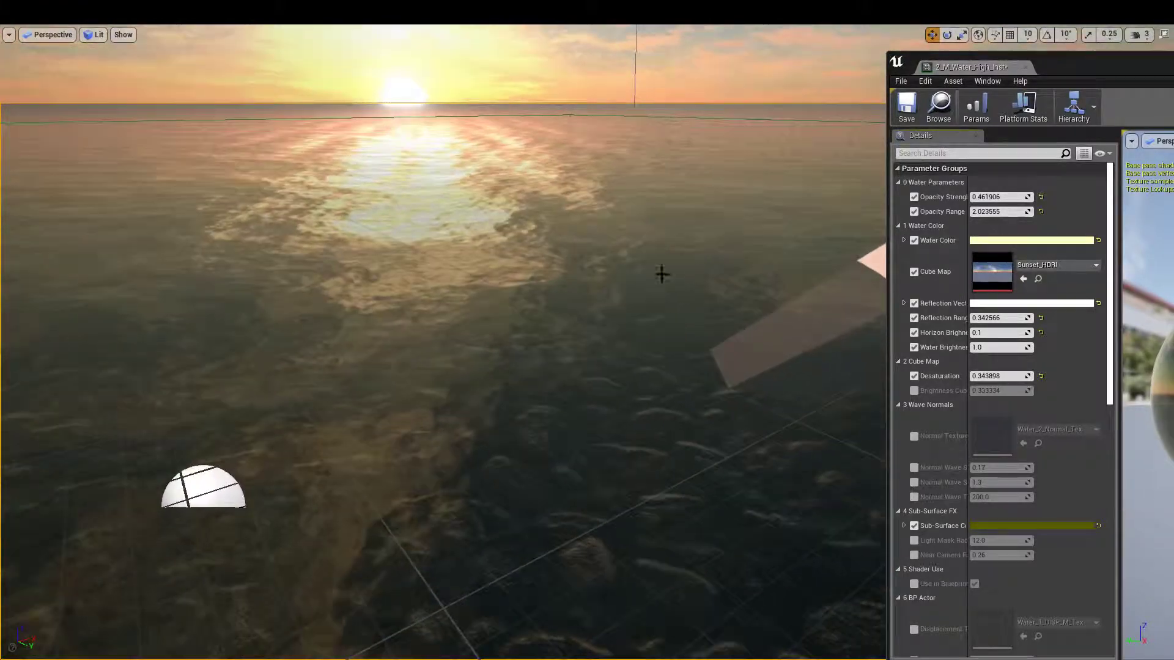
- Change the Water Color to a pale orange-yellow with about R 1.0, G 0.89, B 0.62
left_click(999, 241)
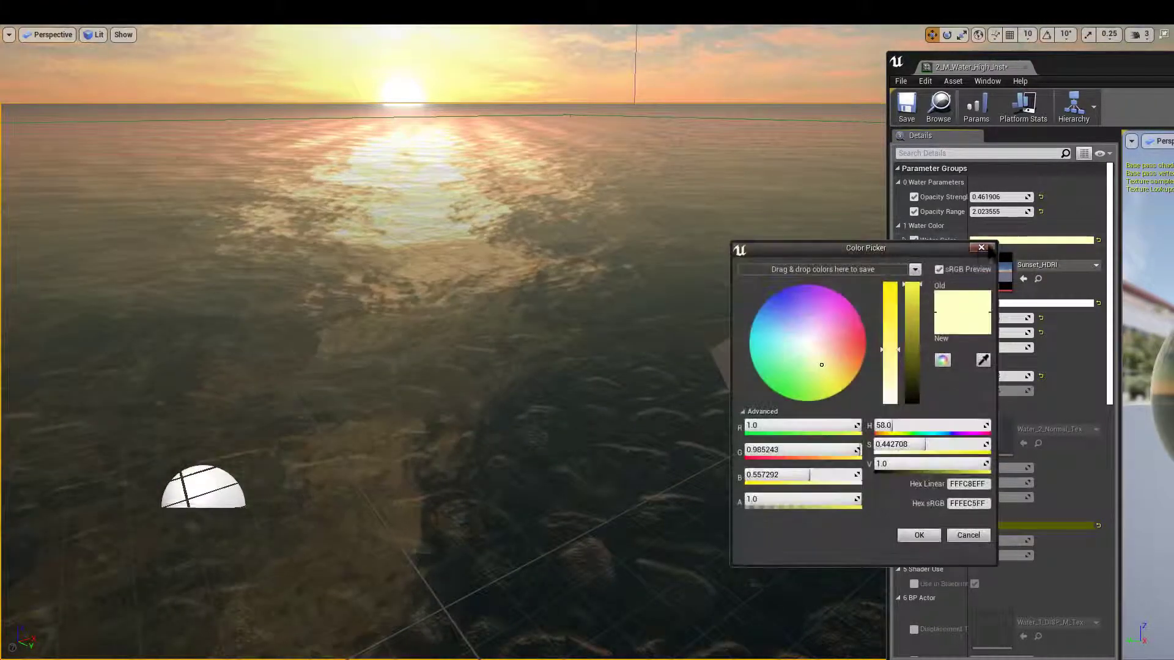
mouse_move(786, 362)
left_mouse_down()
mouse_move(786, 347)
mouse_move(819, 321)
mouse_move(863, 343)
mouse_move(811, 373)
mouse_move(824, 357)
left_mouse_up()
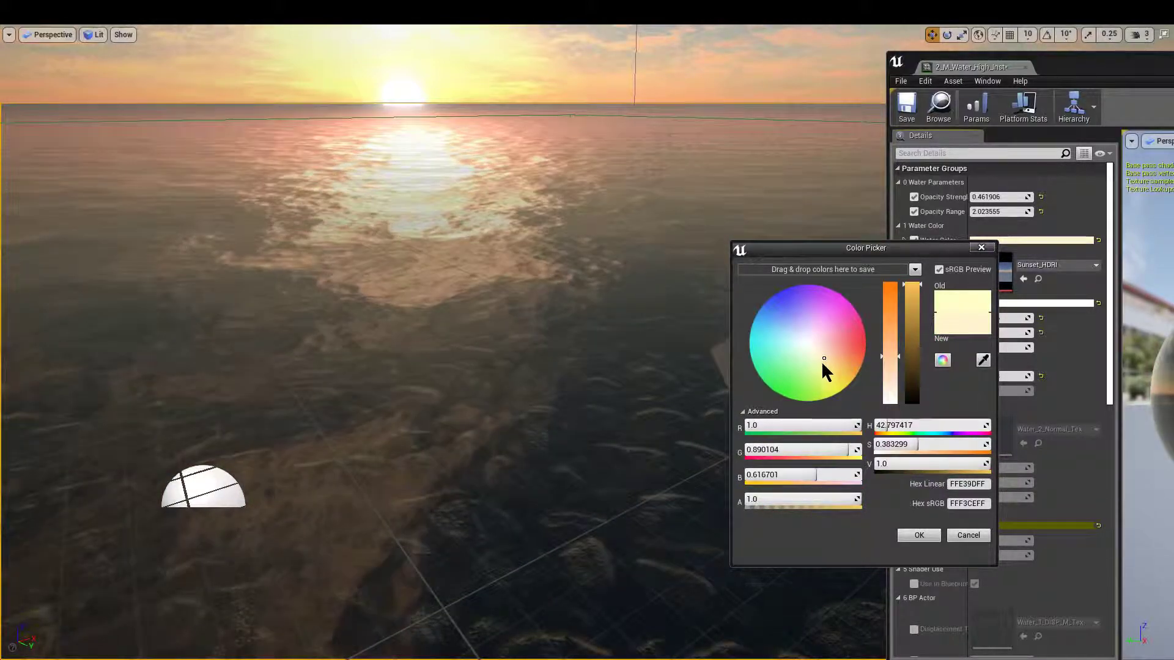
left_click(917, 537)
right_click_drag(659, 369, 628, 358)
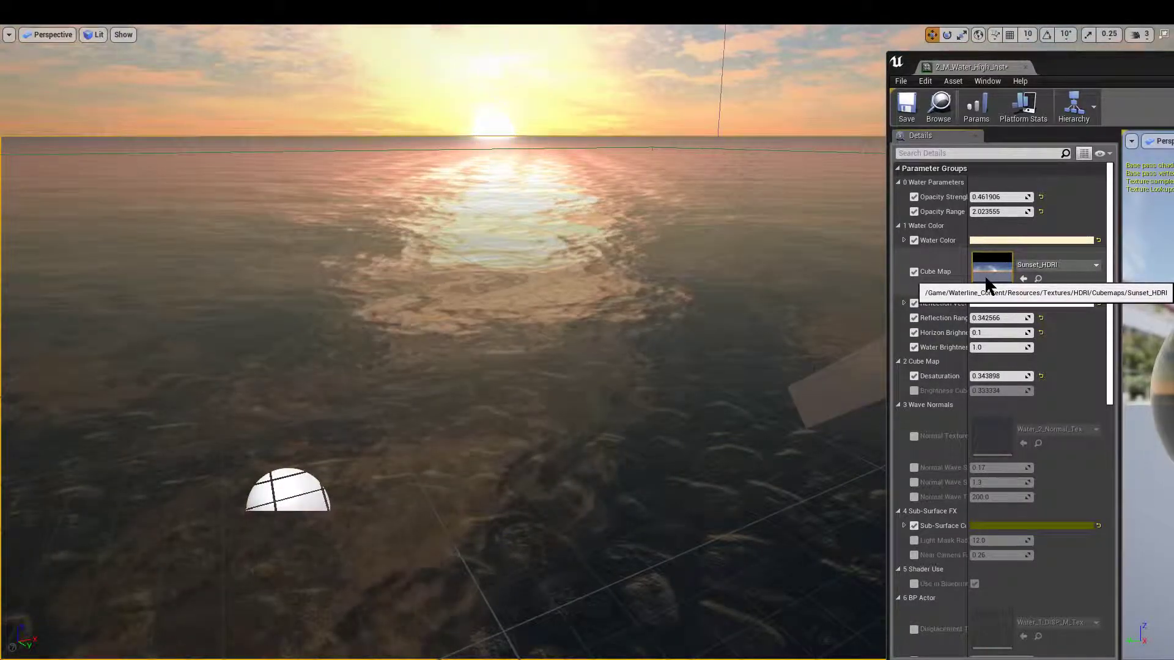
mouse_move(710, 323)
right_mouse_down()
mouse_move(832, 310)
mouse_move(721, 313)
mouse_move(715, 325)
right_mouse_up()
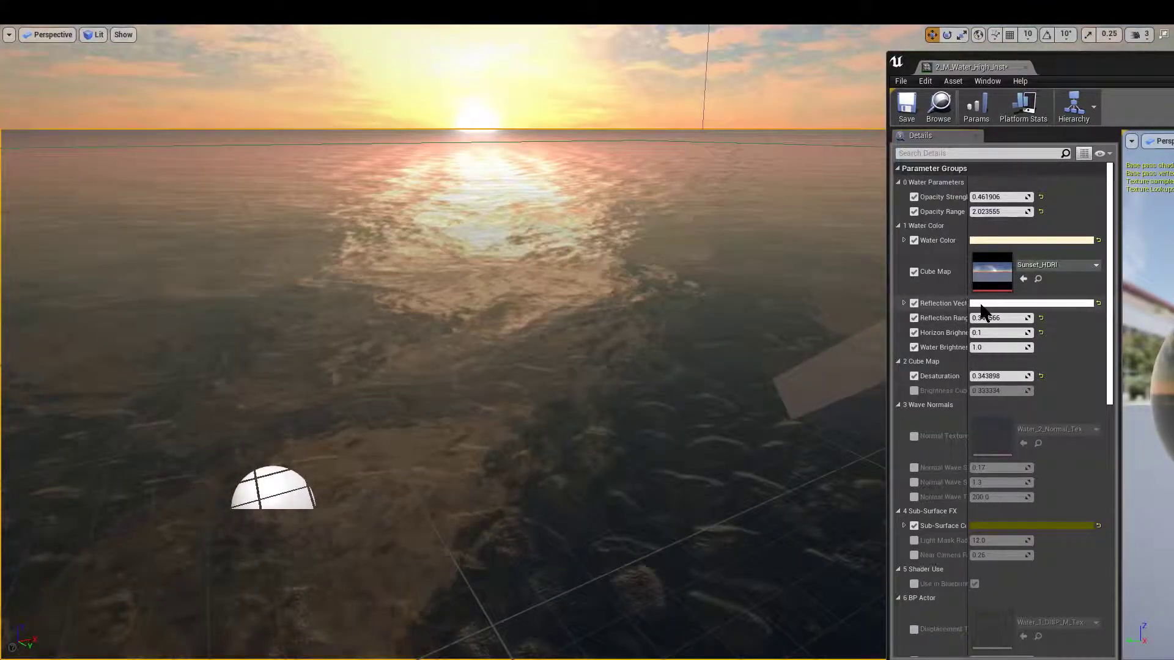
- Widen the material's parameter list and set Reflection Vector Adjustment to a pale blue of about R 0.74, G 0.75, B 1.0
left_click_drag(967, 318, 991, 318)
left_click_drag(1120, 324, 1165, 324)
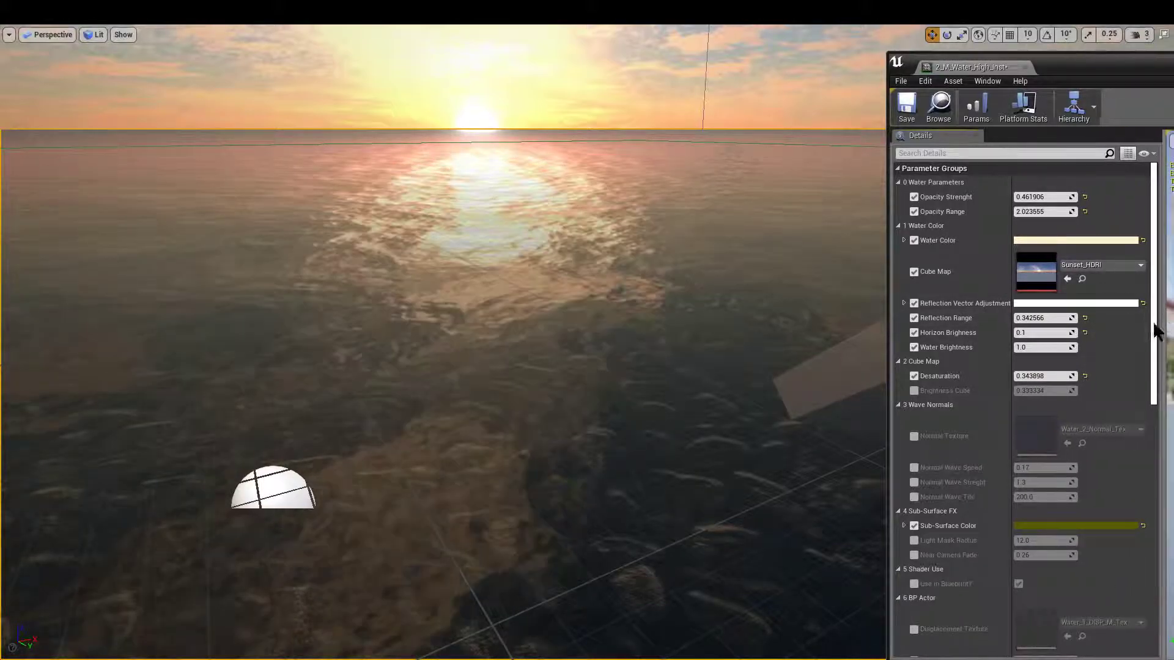
left_click(1075, 304)
mouse_move(864, 380)
left_mouse_down()
mouse_move(857, 398)
mouse_move(887, 408)
mouse_move(870, 373)
mouse_move(877, 395)
left_mouse_up()
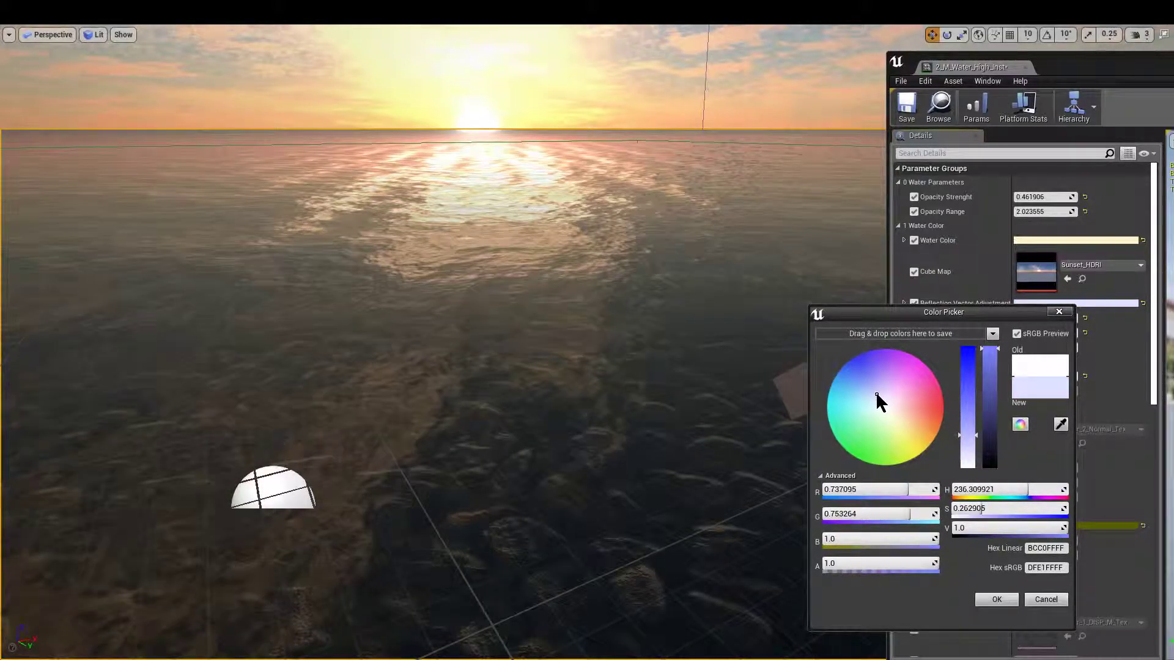
left_click(995, 600)
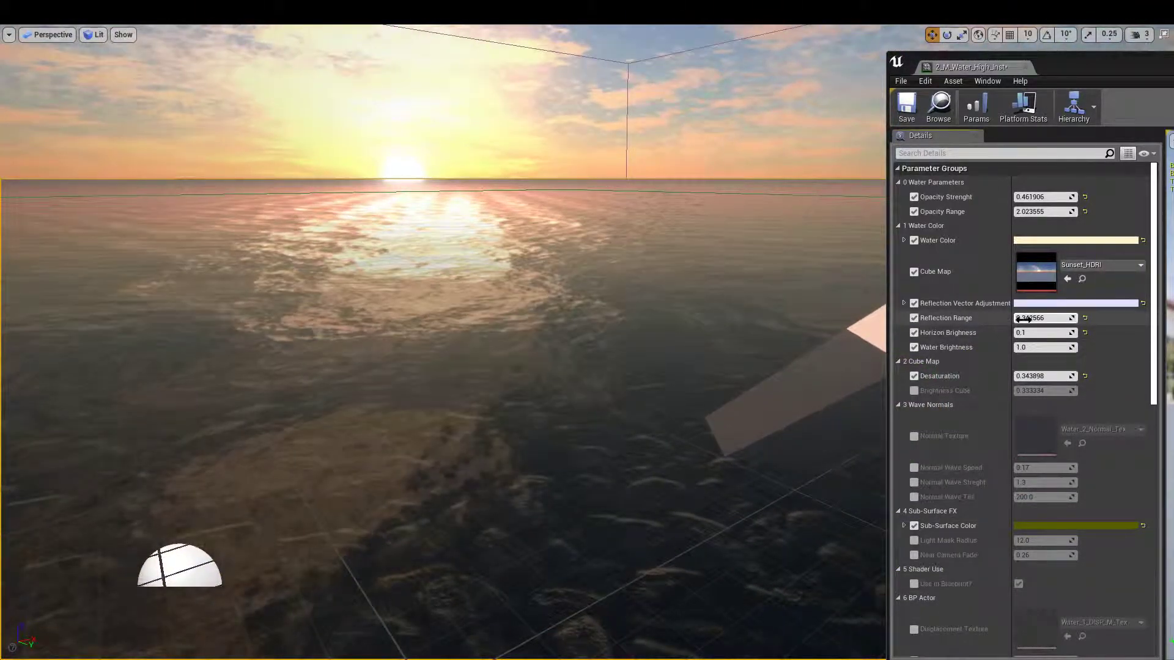
- Set Reflection Range to about 0.41 and Horizon Brighness to about 0.09 for the water surface
left_click_drag(1025, 318, 1039, 319)
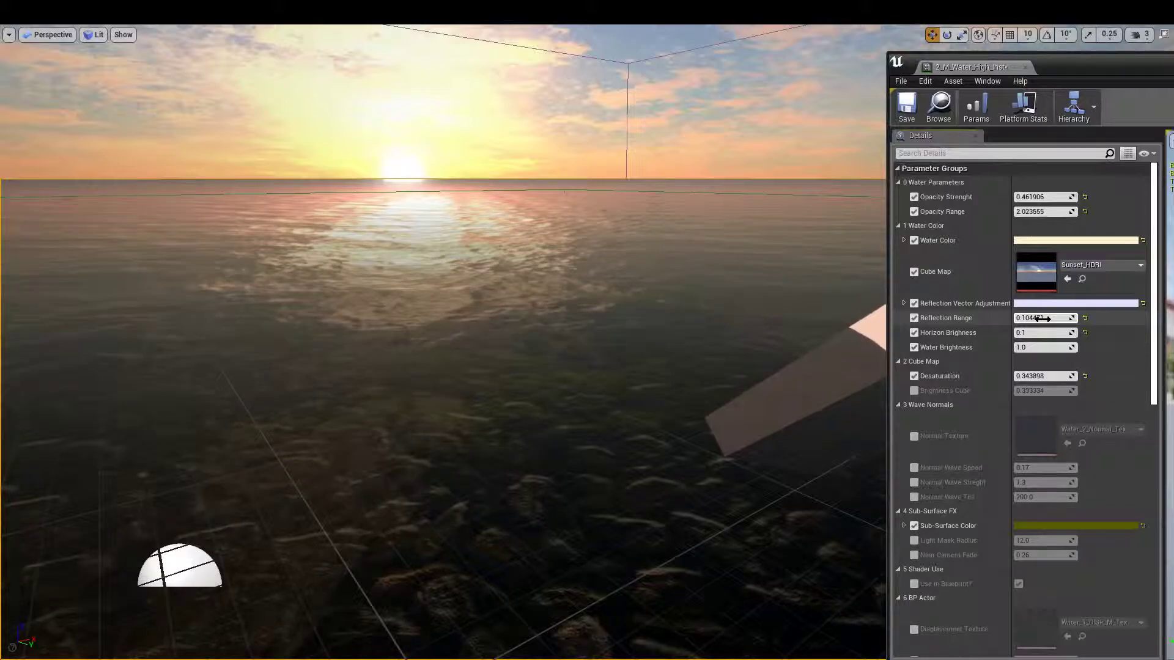
right_click_drag(715, 319, 680, 346)
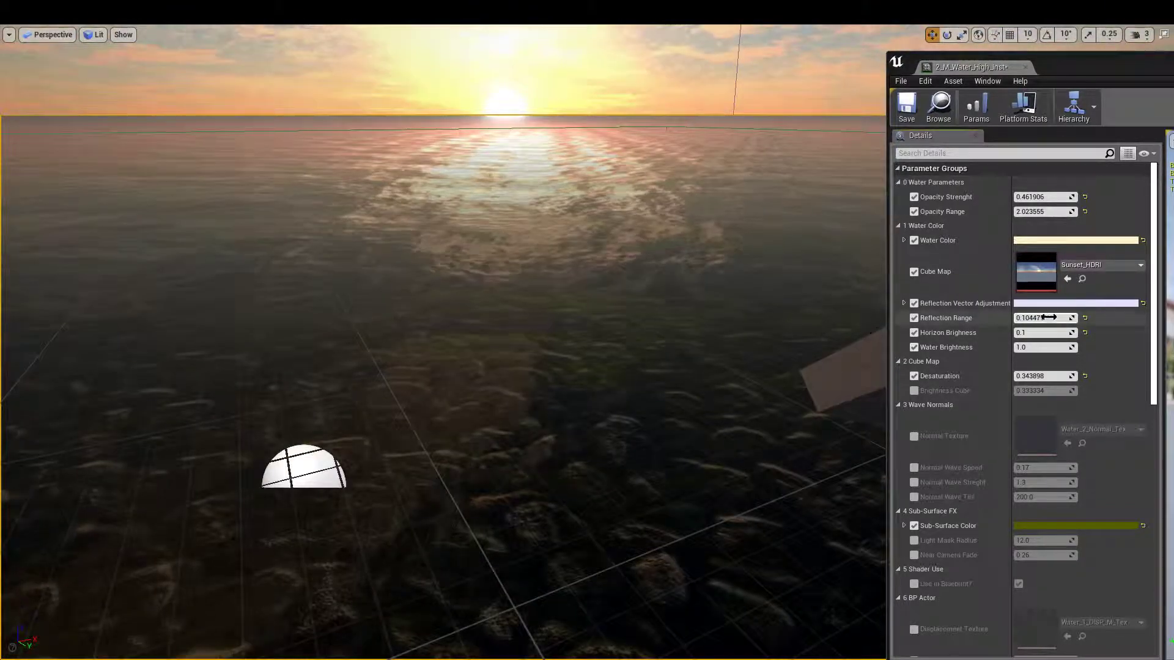
left_click_drag(1041, 318, 1041, 319)
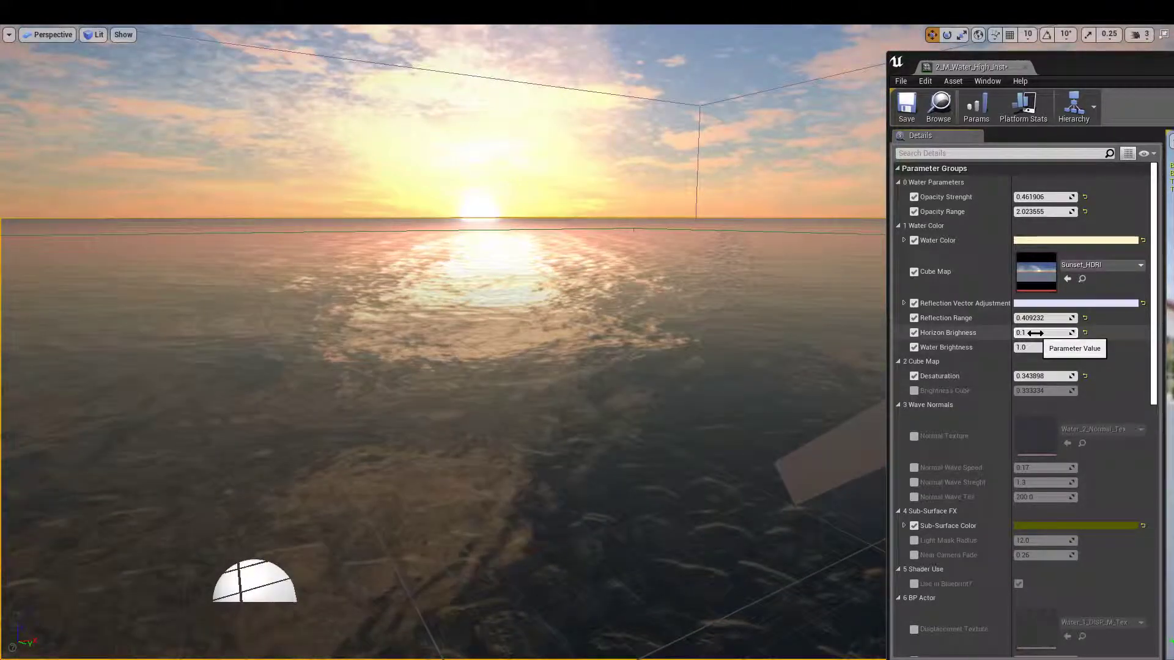
left_click_drag(1035, 333, 1037, 333)
right_click_drag(729, 330, 700, 340)
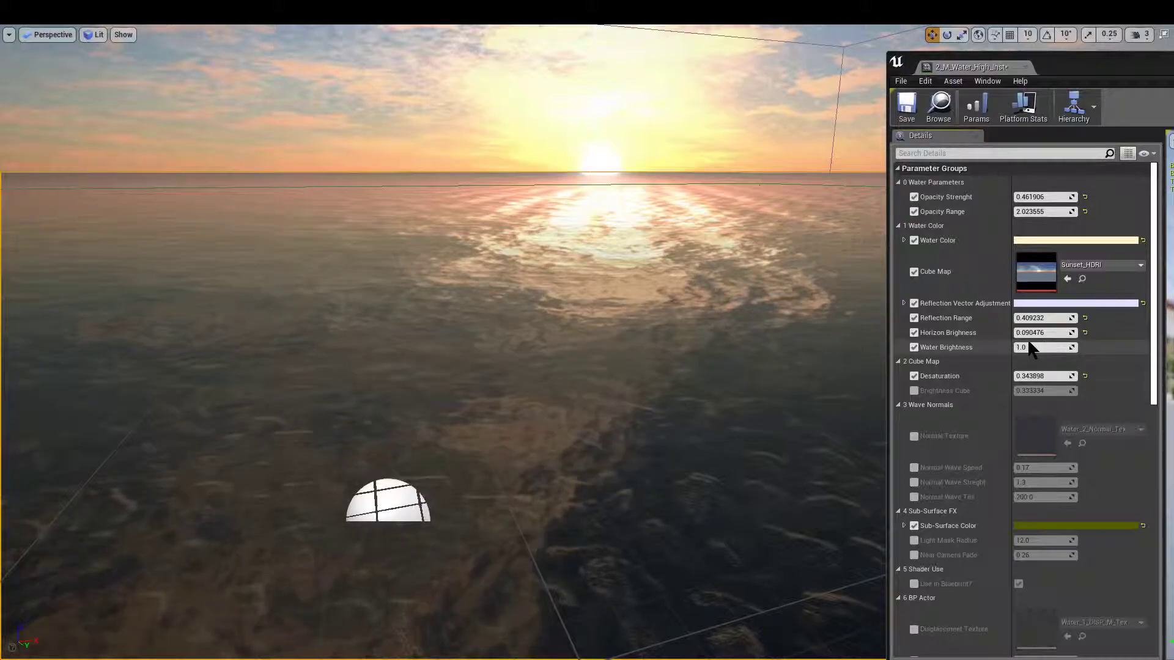
- Set the Water Brightness to about 1.37
left_click_drag(1031, 349, 1038, 345)
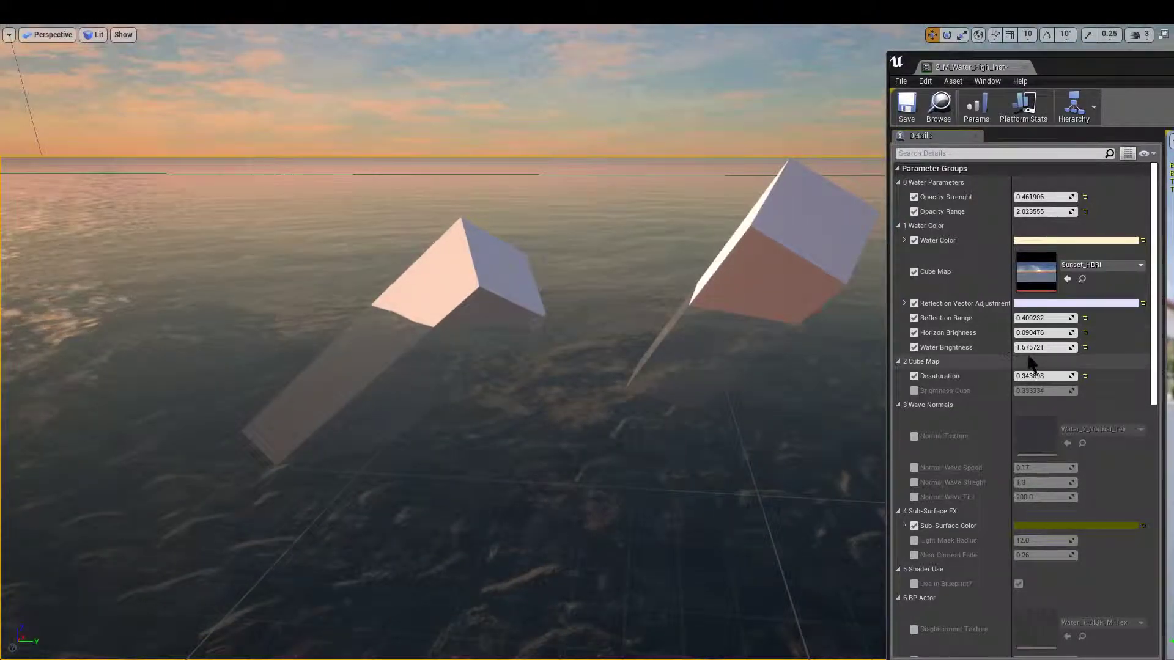
left_click_drag(1040, 347, 1040, 348)
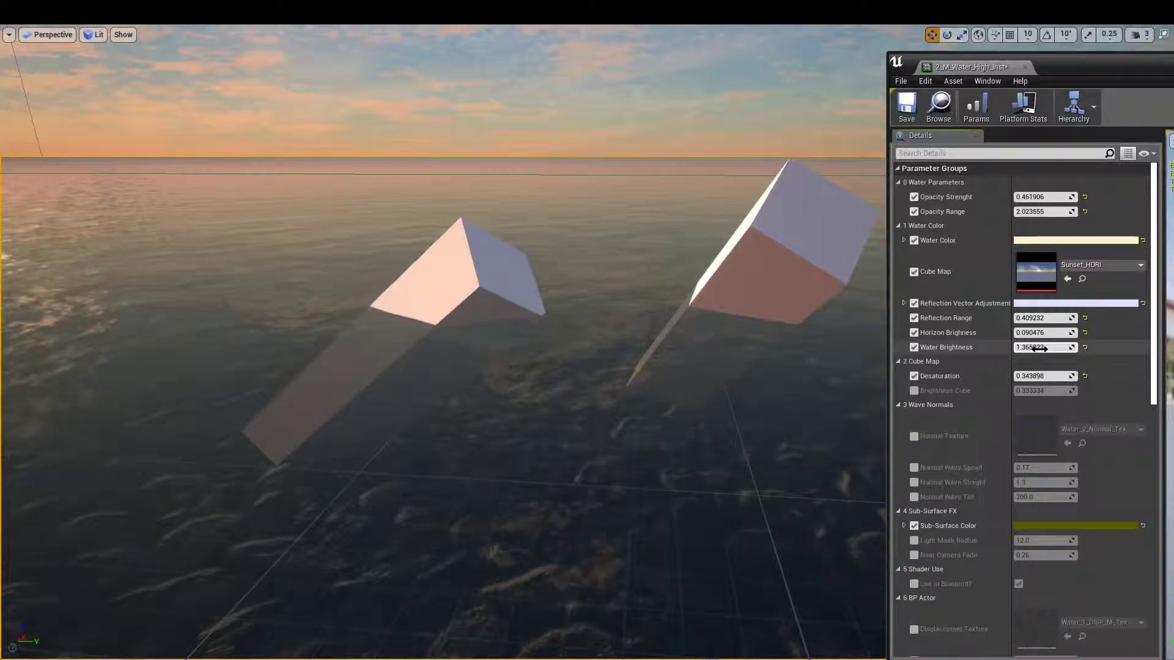
left_click(1040, 349)
right_click_drag(719, 325, 737, 352)
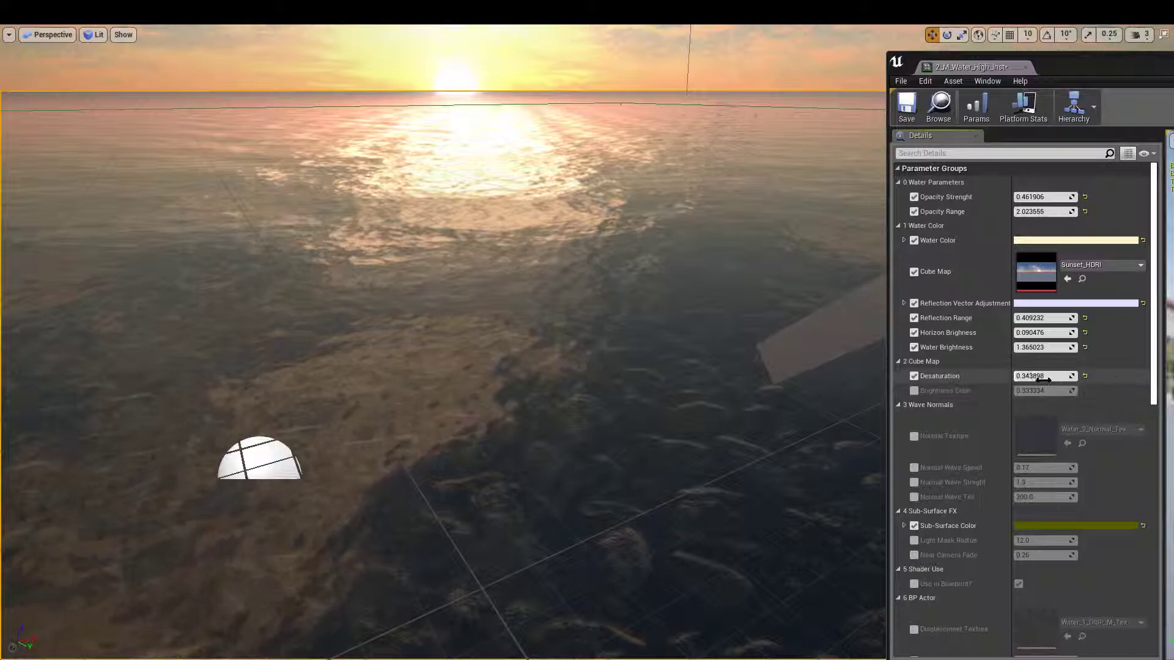
- Try low and high cube map Desaturation values, and settle on about 0.30
left_click_drag(722, 315, 722, 361)
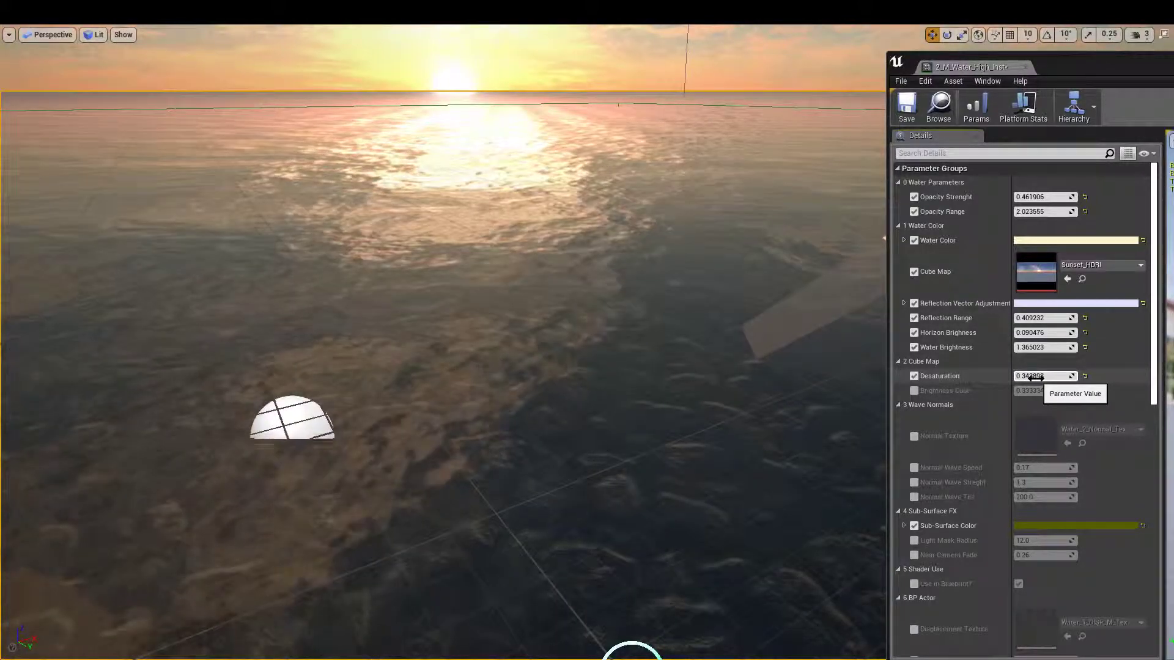
left_click_drag(1035, 378, 1039, 379)
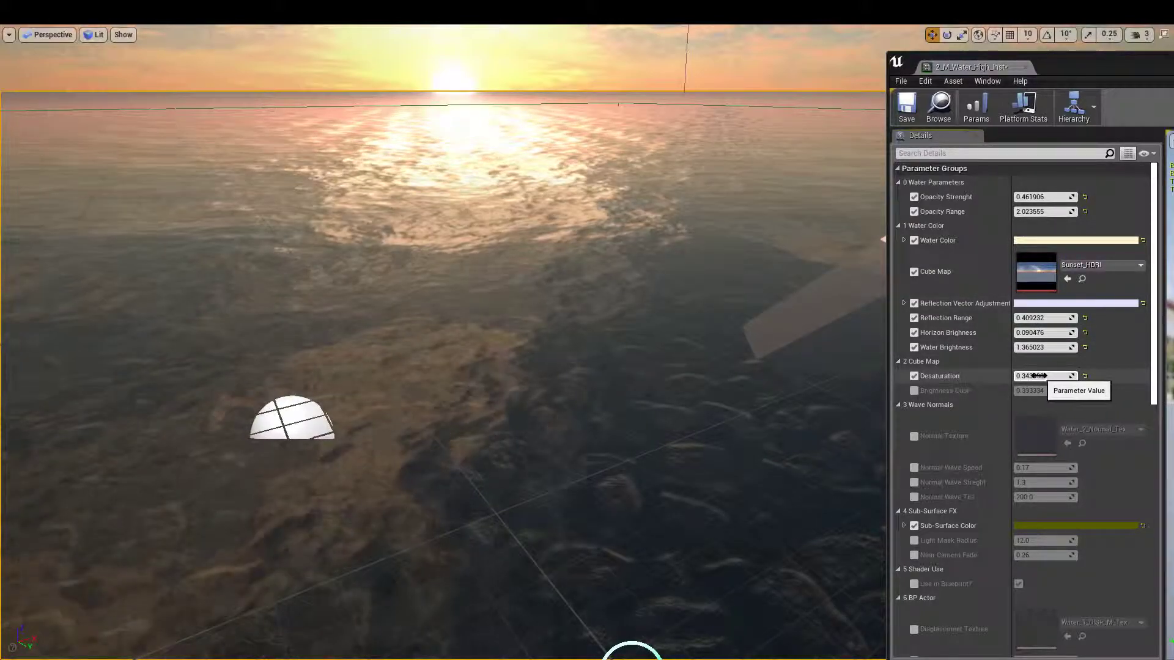
left_click_drag(1039, 376, 1031, 376)
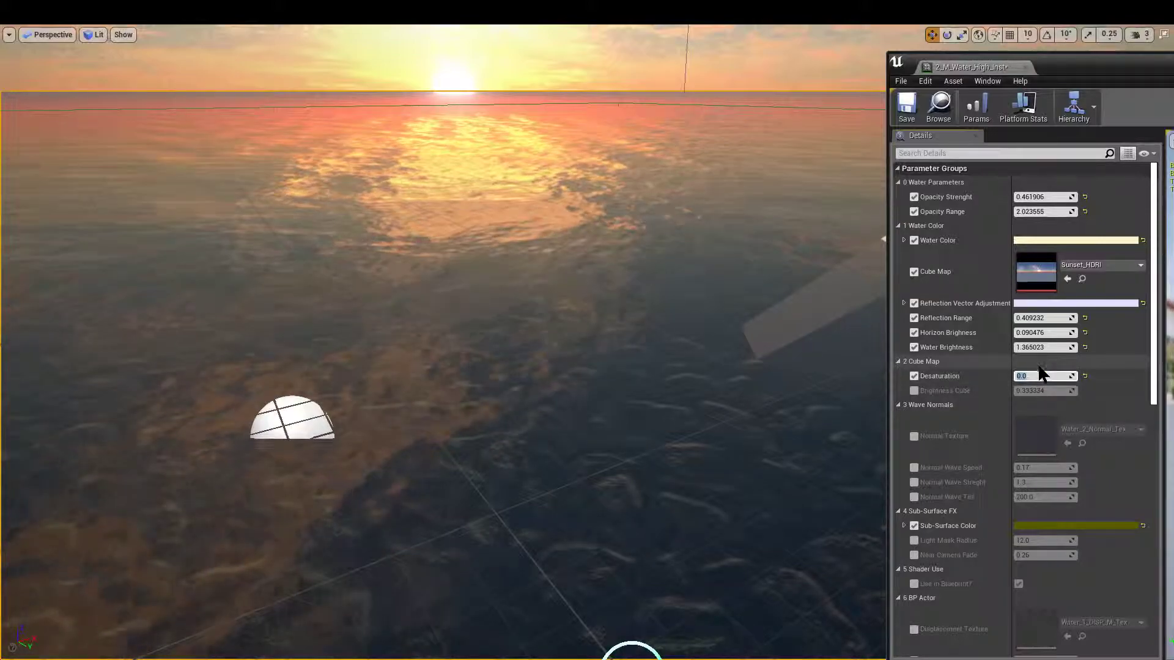
left_click(1034, 367)
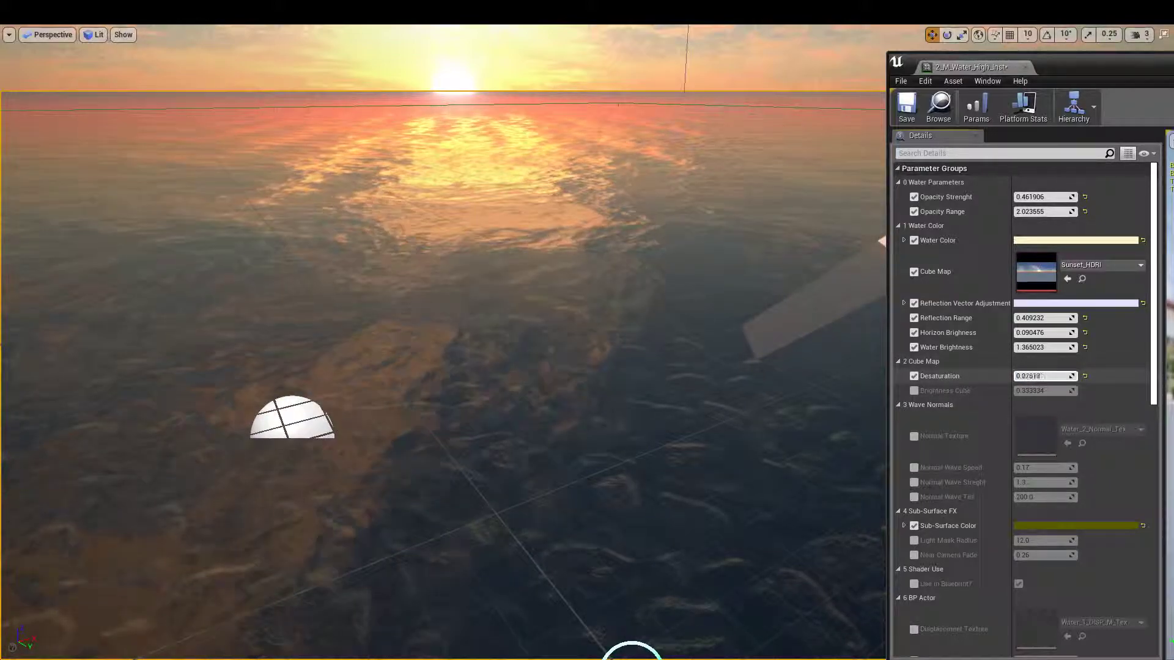
left_click_drag(1033, 376, 1038, 376)
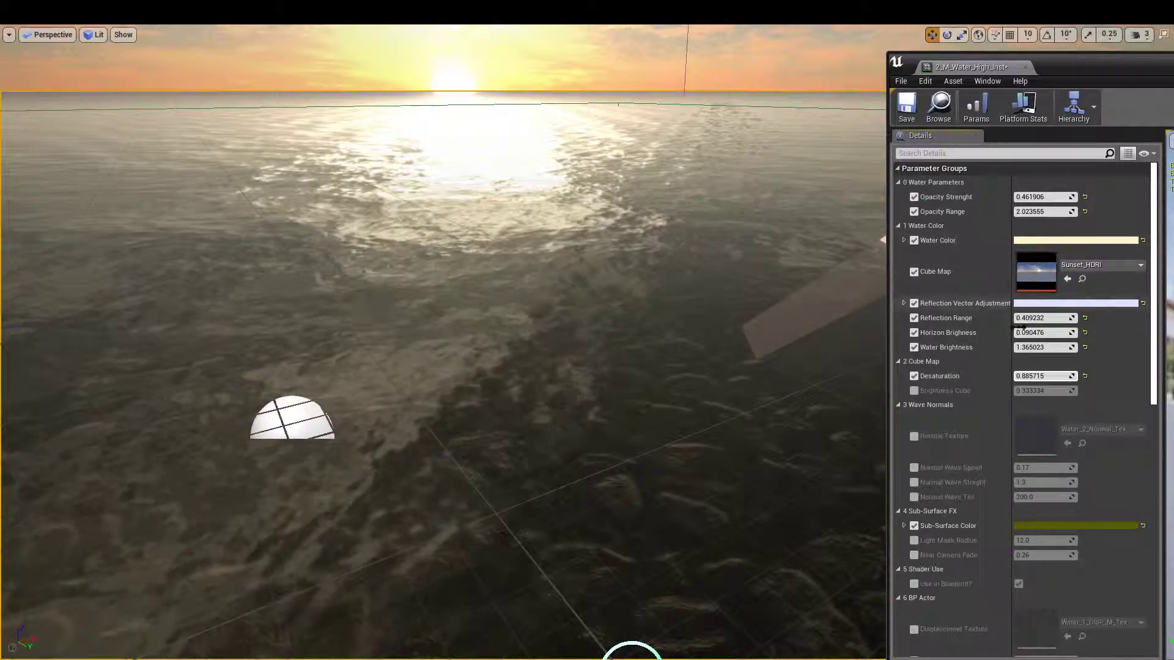
left_click_drag(1038, 377, 1042, 376)
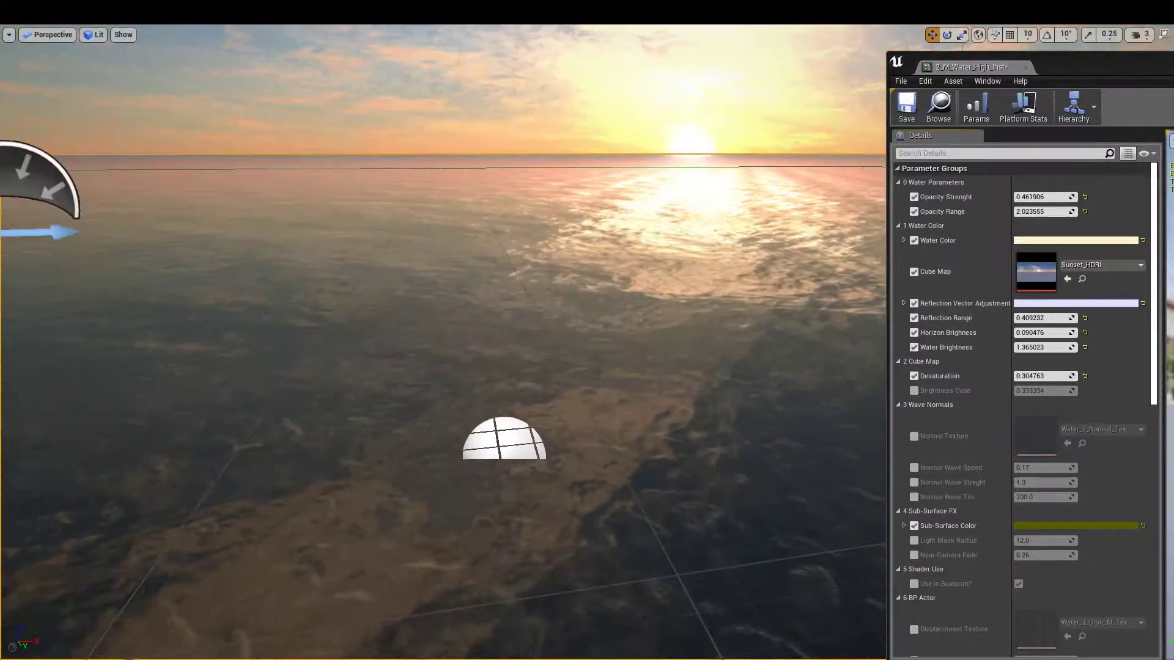
- Enable the Brightness Cube parameter, try a different value and undo that value change
left_click(914, 391)
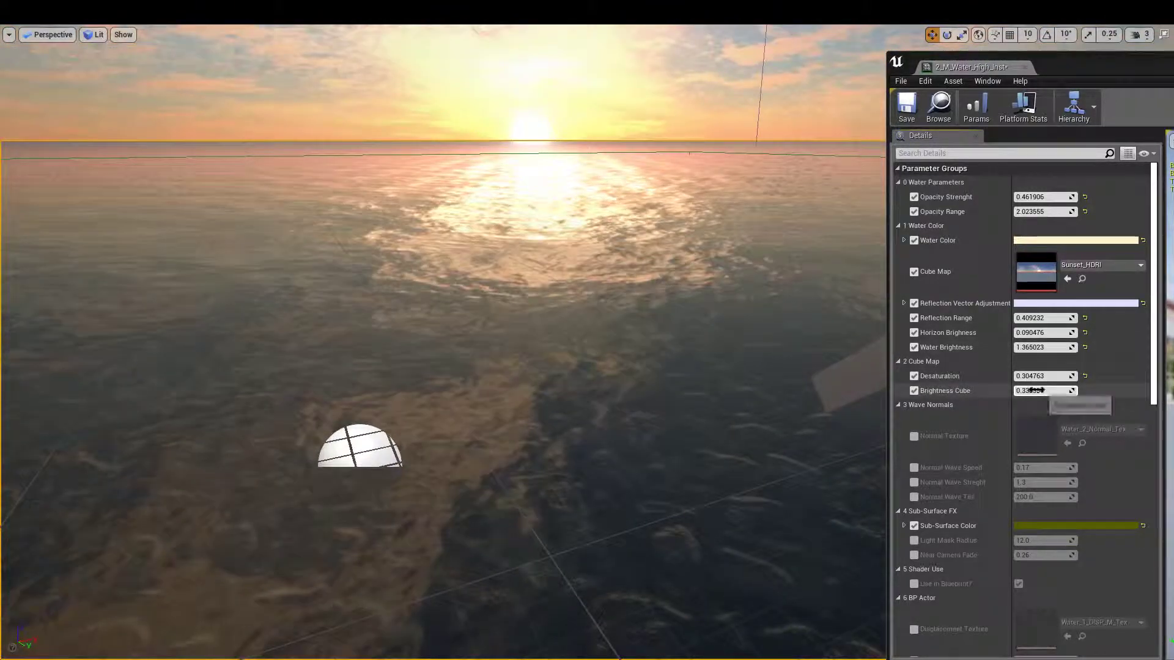
left_click_drag(1037, 390, 1038, 390)
key("ctrl+z")
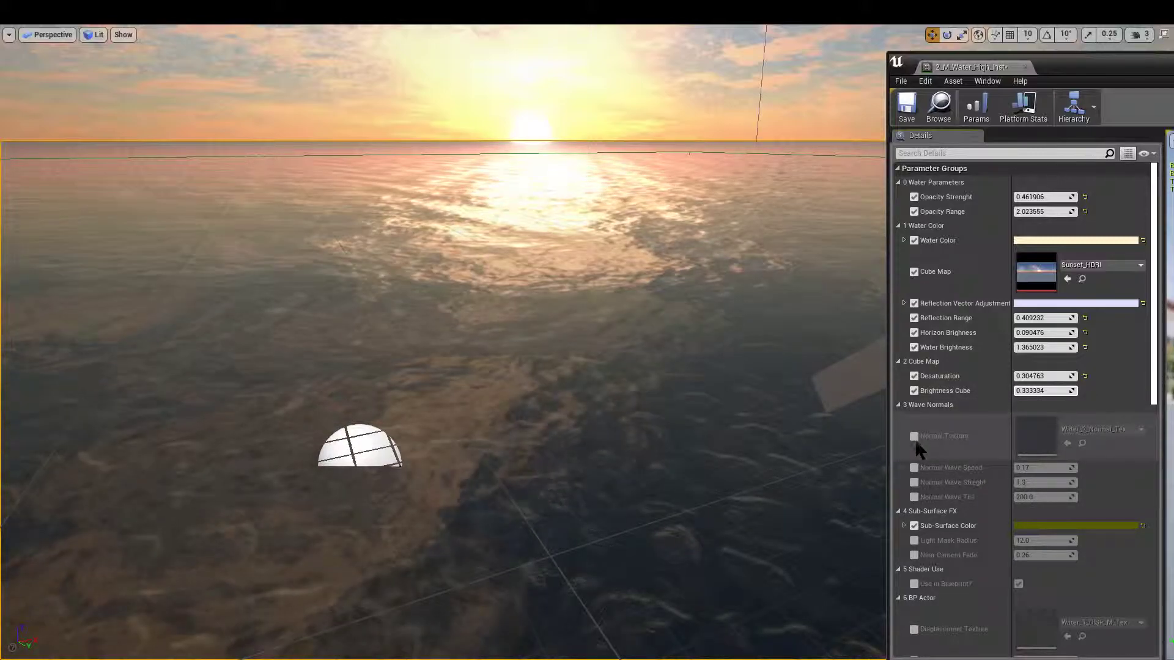
- Enable the Normal Wave Speed parameter and set it to 0.5
left_click(914, 468)
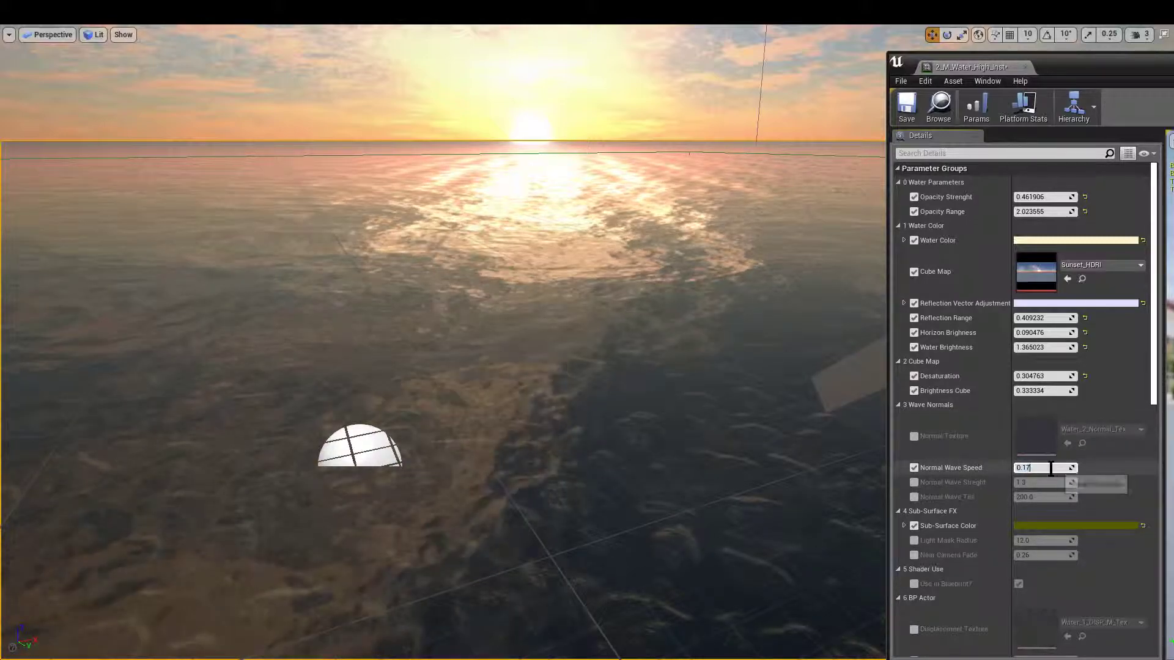
key("BackSpace")
key("BackSpace")
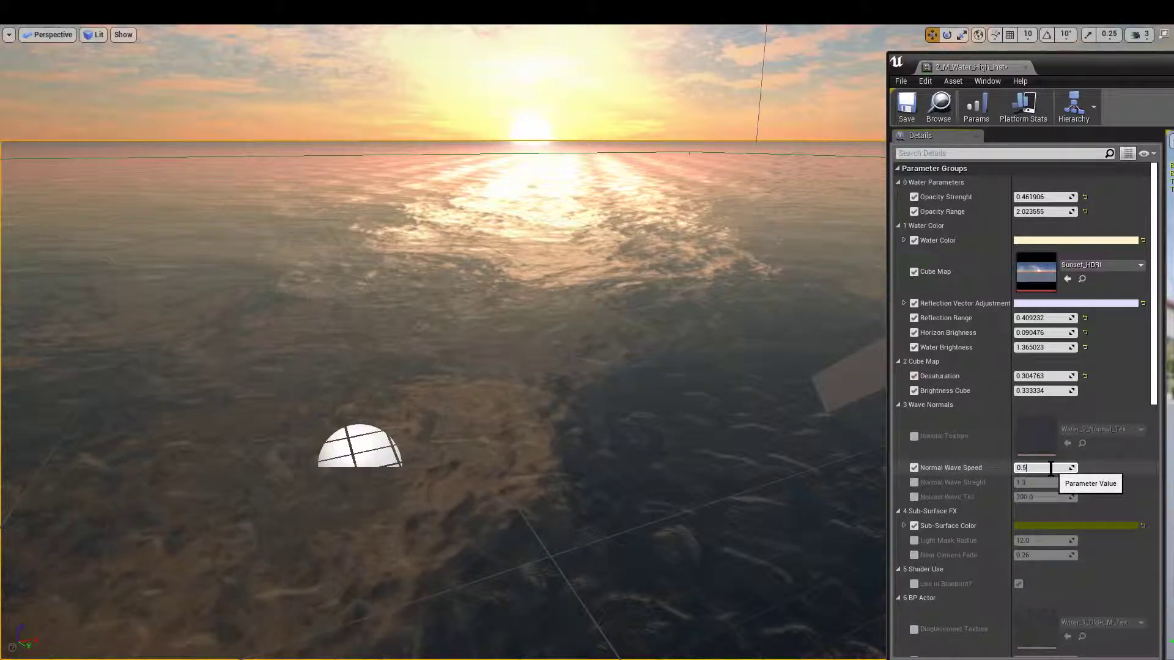
type("5")
key("Return")
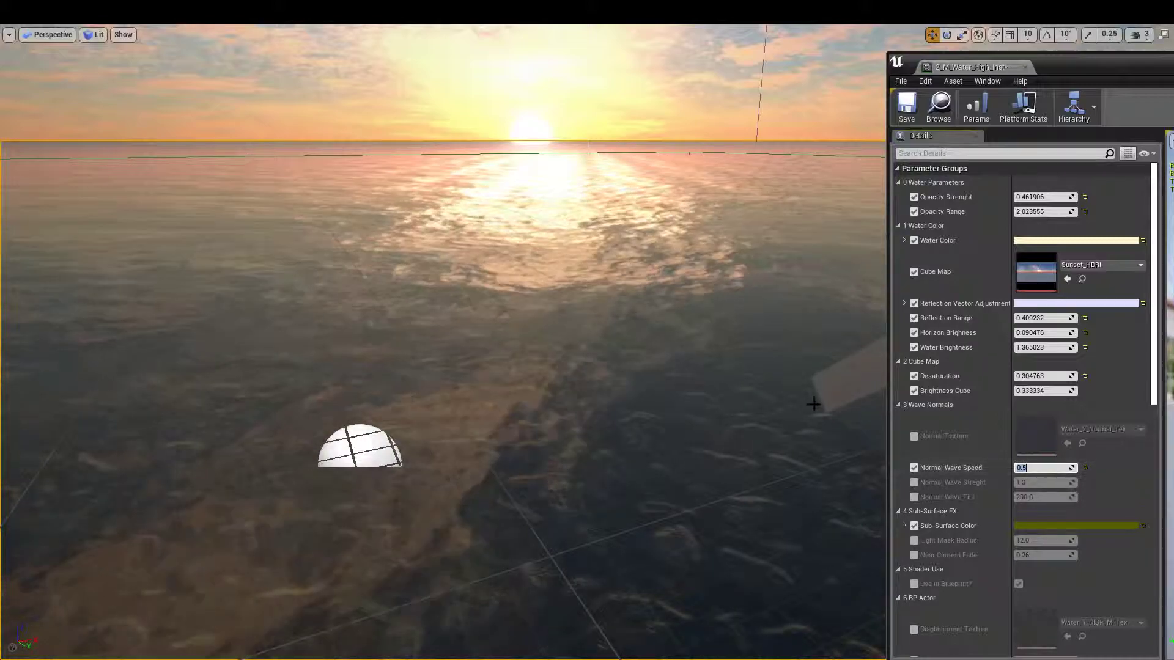
- Set the Normal Wave Speed to 0.2 and check the slower waves on the water surface
right_click_drag(815, 403, 869, 420)
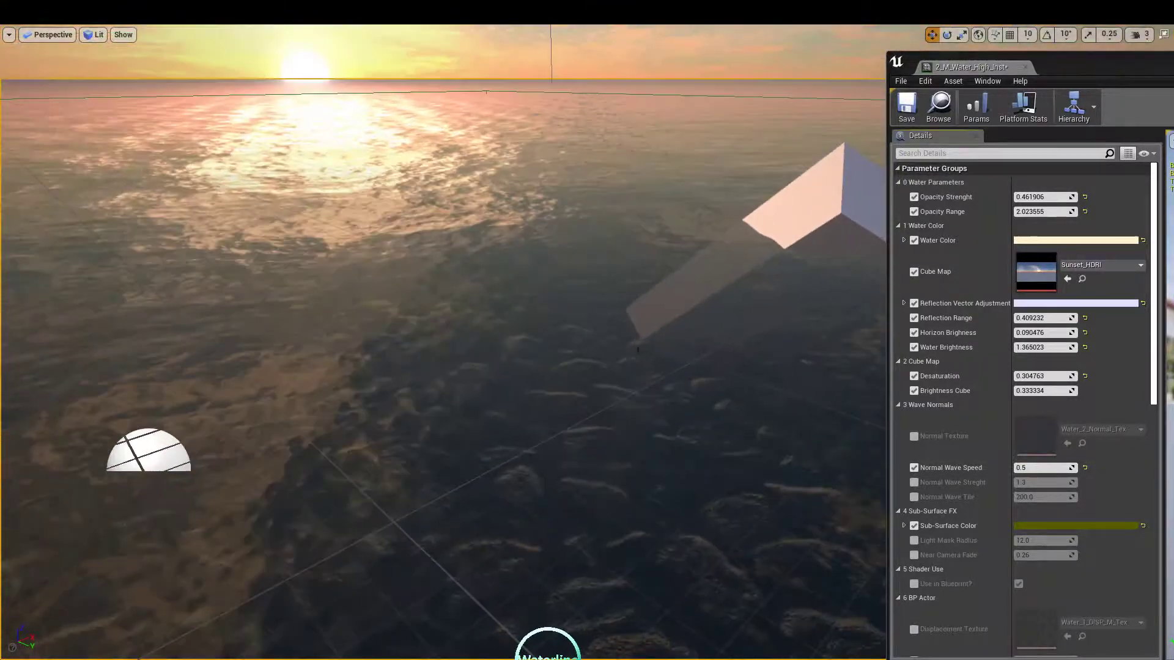
left_click(1039, 468)
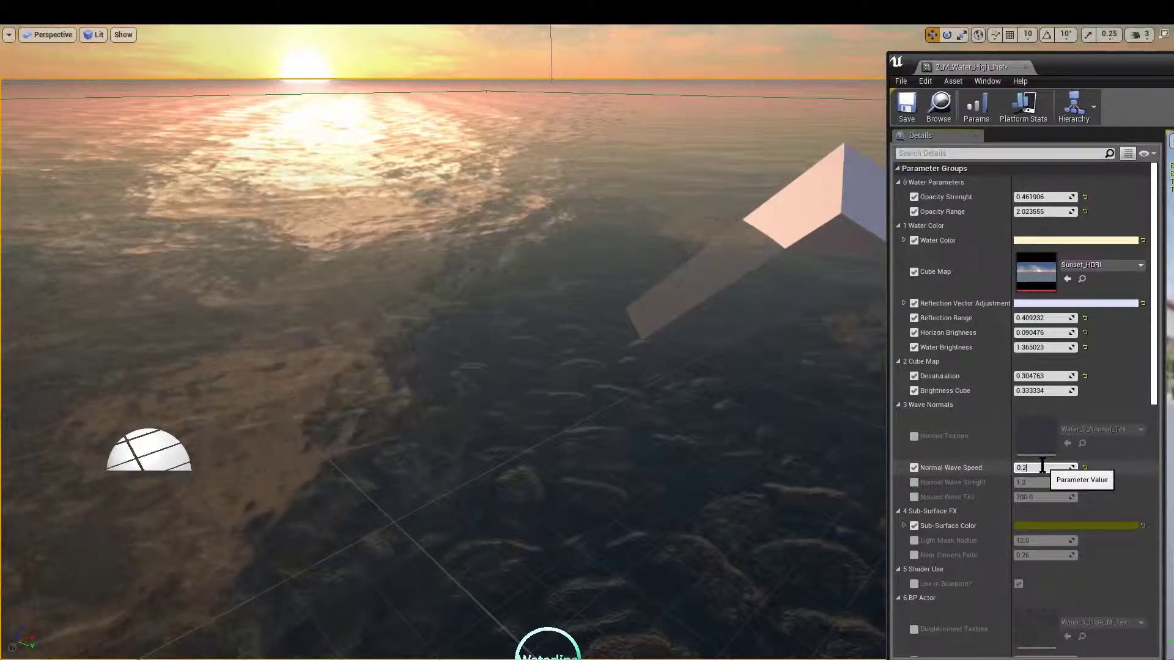
right_click_drag(695, 371, 602, 361)
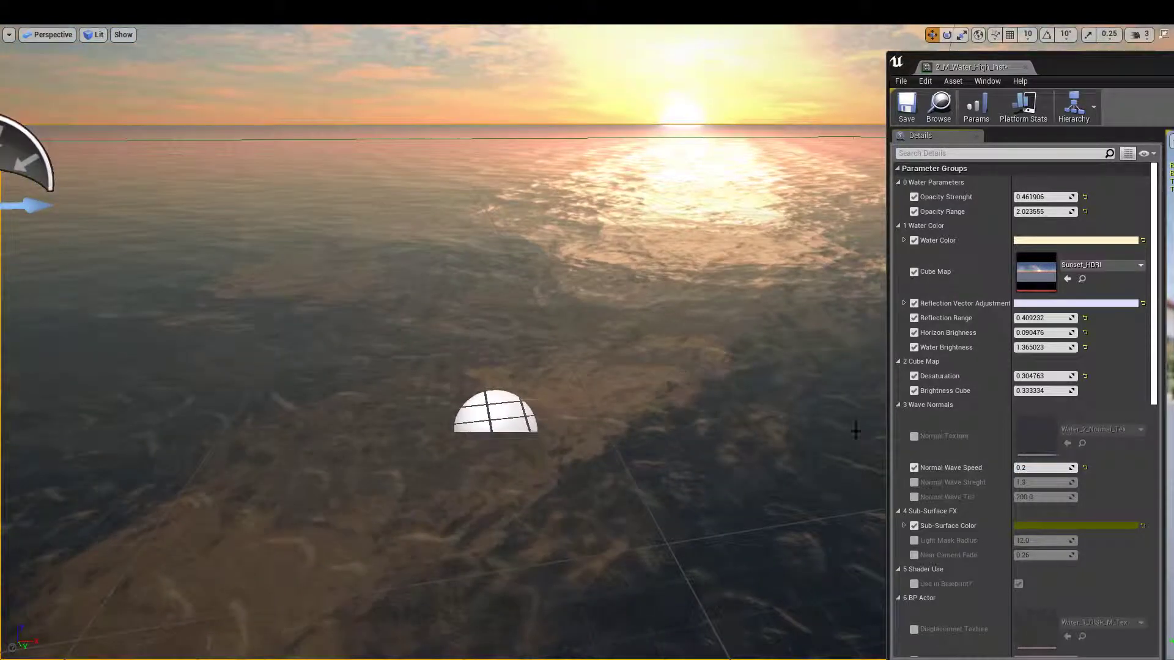
- Enable the Normal Wave Strength parameter, try a stronger value of about 1.7, and settle on about 1.39
left_click(915, 482)
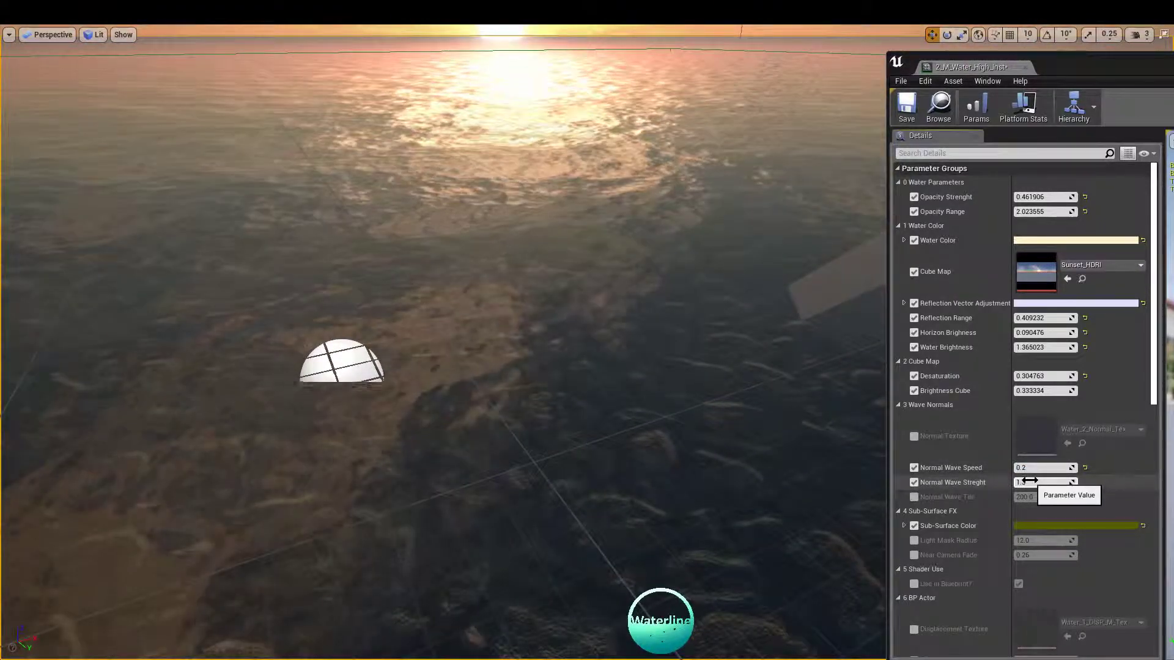
left_click_drag(1031, 480, 1031, 481)
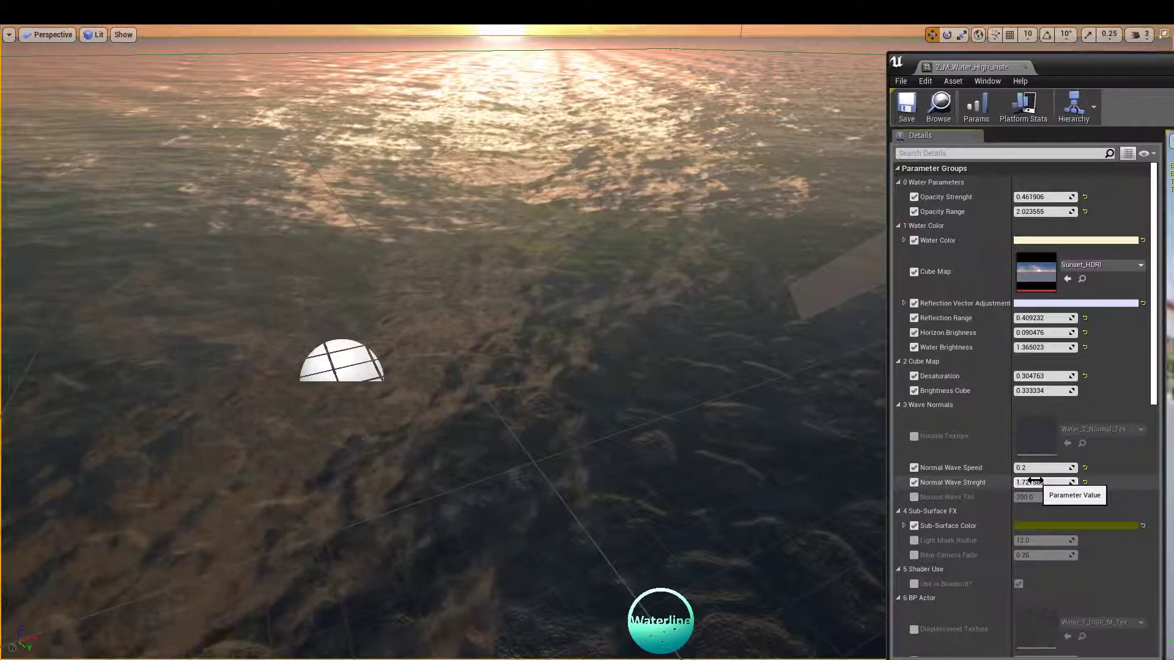
left_click_drag(1036, 482, 1040, 480)
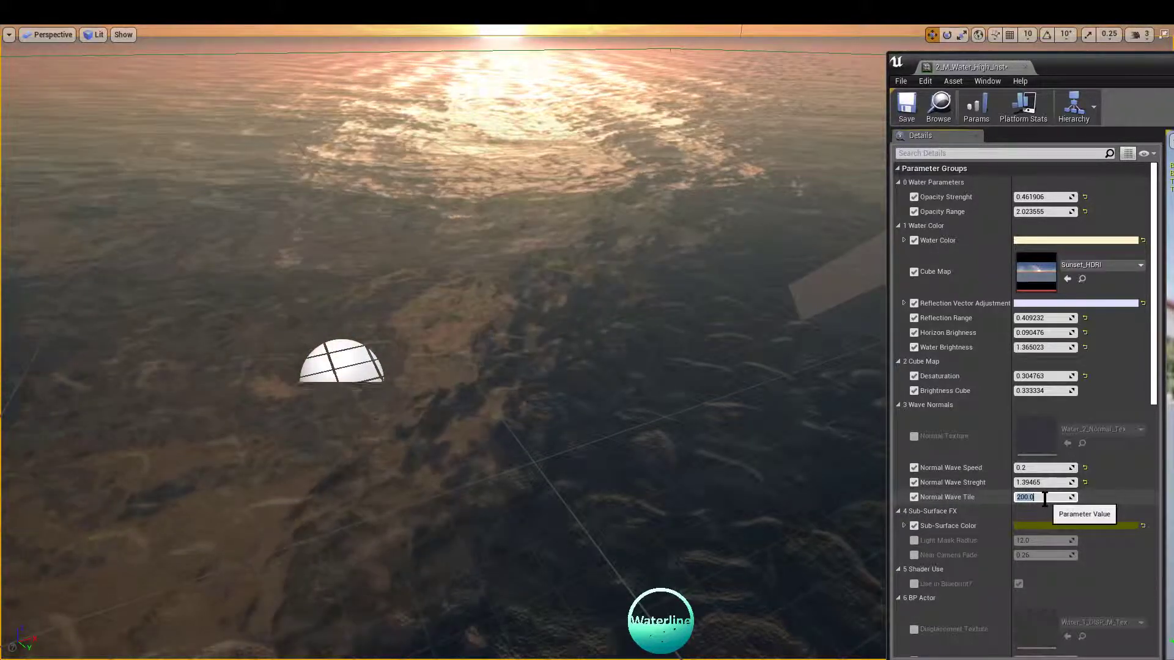
- Enable the Normal Wave Tile parameter, try a value of 300, and set it back to 200
left_click(1045, 497)
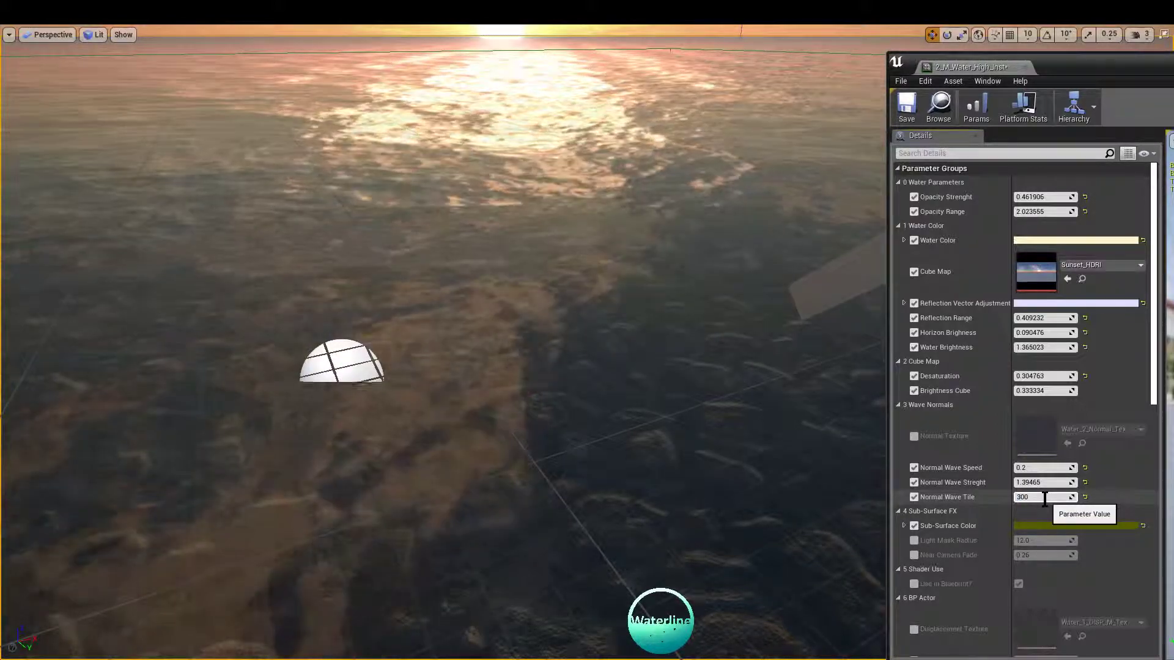
key("Return")
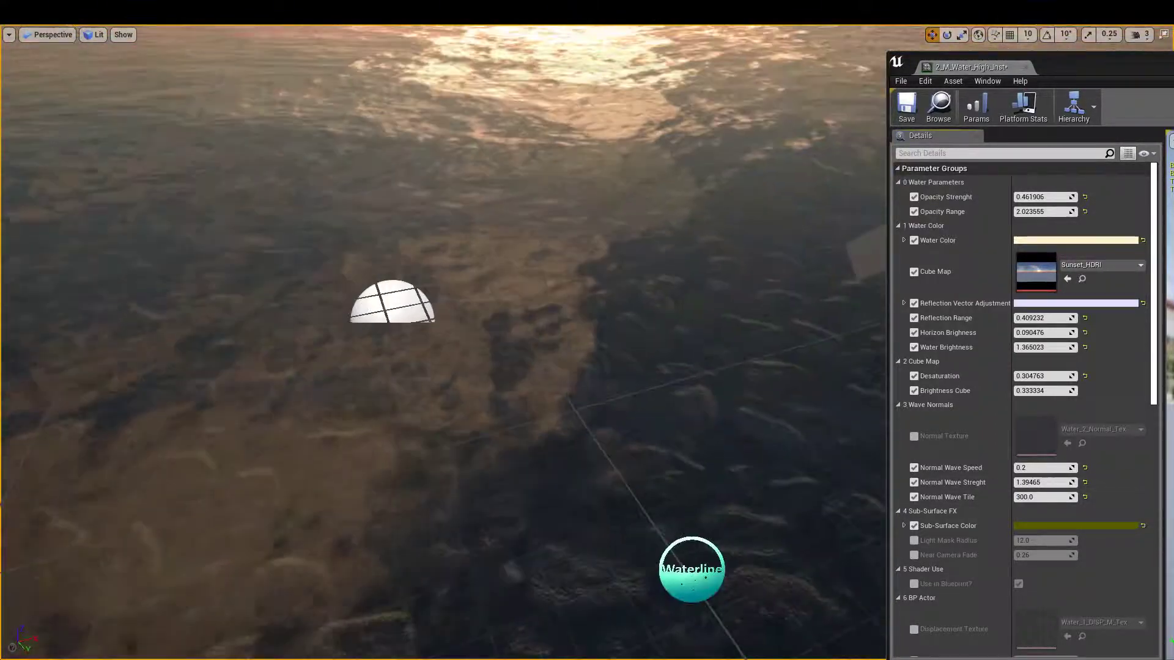
right_click_drag(443, 342, 507, 270)
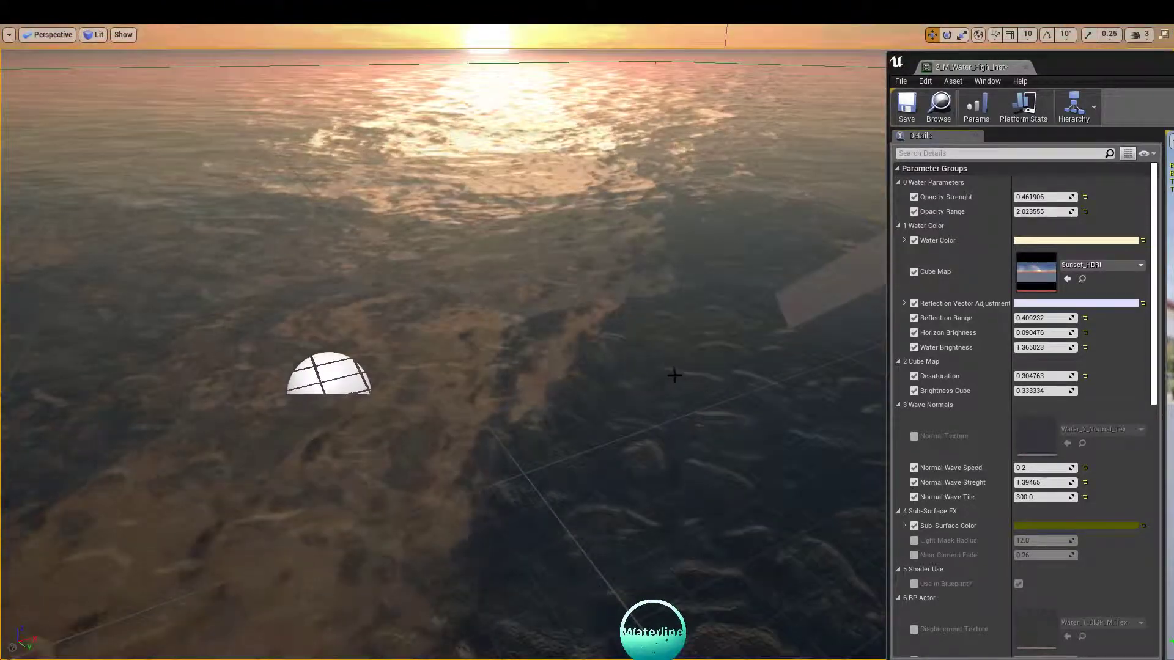
right_click_drag(675, 376, 636, 379)
left_click(1045, 497)
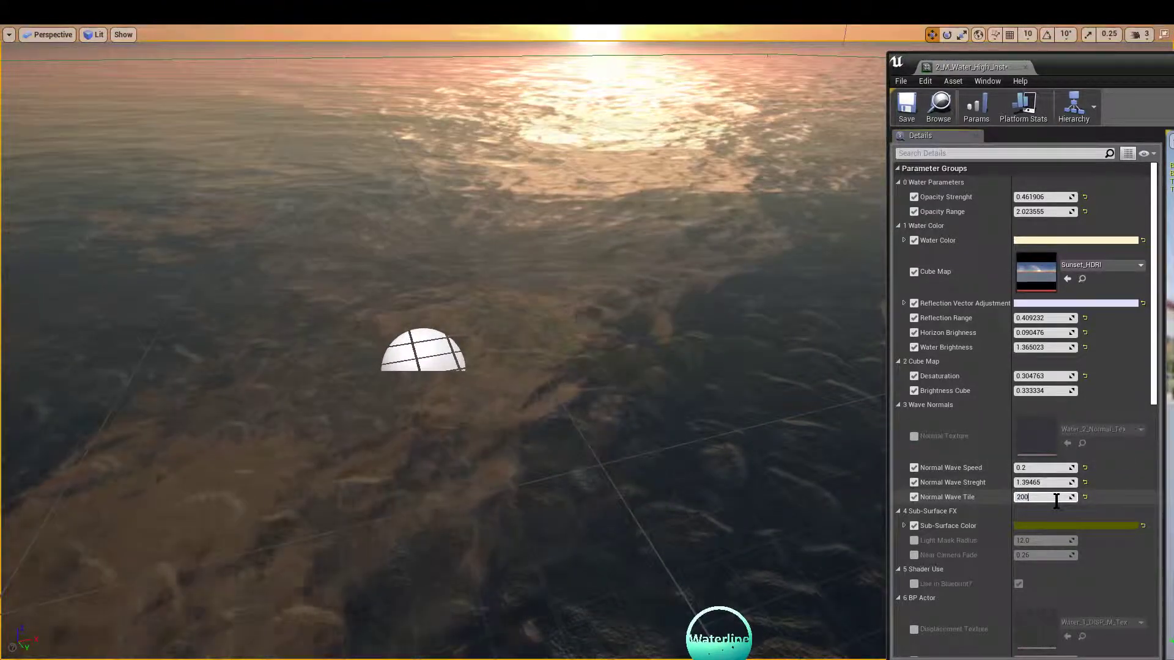
type("200")
key("Return")
right_click_drag(636, 375, 735, 354)
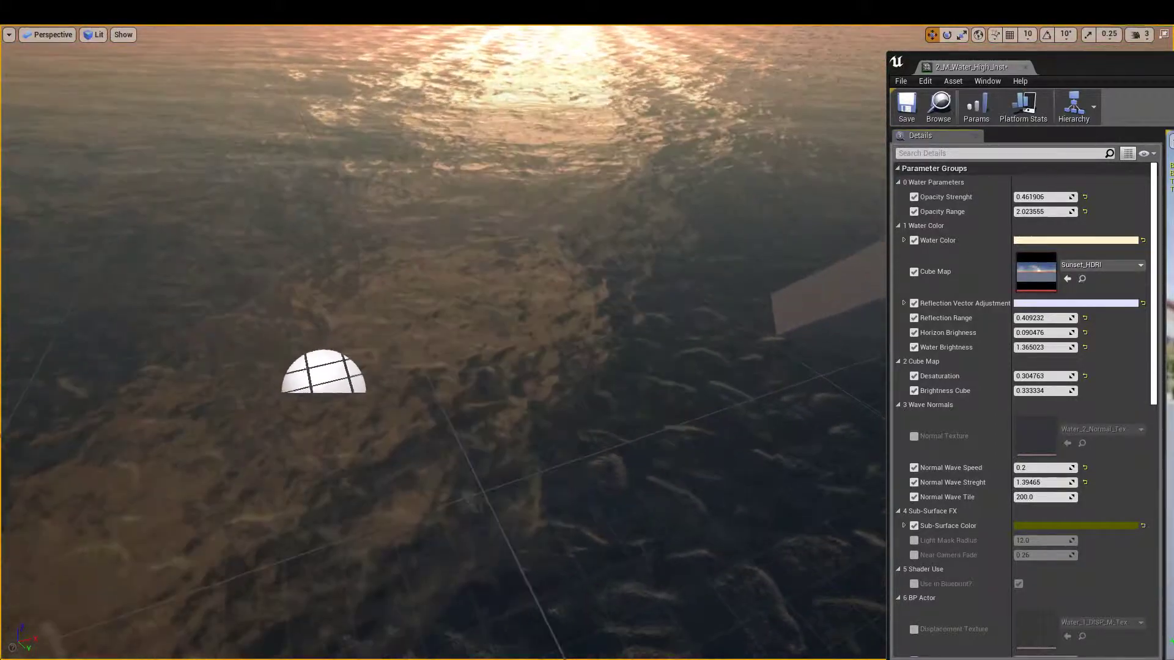
- Brighten the Sub-Surface Color to a vivid yellow with a value of about 0.77
left_click(1041, 528)
left_click_drag(953, 483, 953, 416)
right_click_drag(640, 361, 624, 343)
left_click_drag(956, 414, 951, 404)
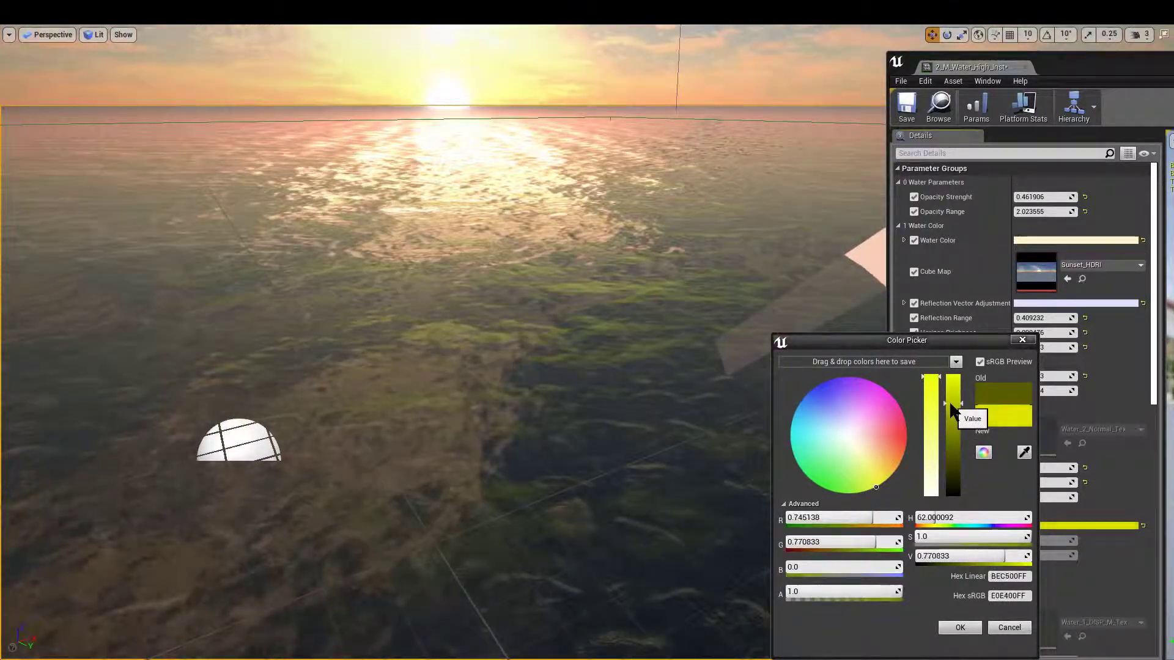
left_click(952, 628)
right_click_drag(587, 409, 595, 408)
- Enable the Light Mask Radius at about 13.04 and the Near Camera Fade at about 0.30
left_click(914, 542)
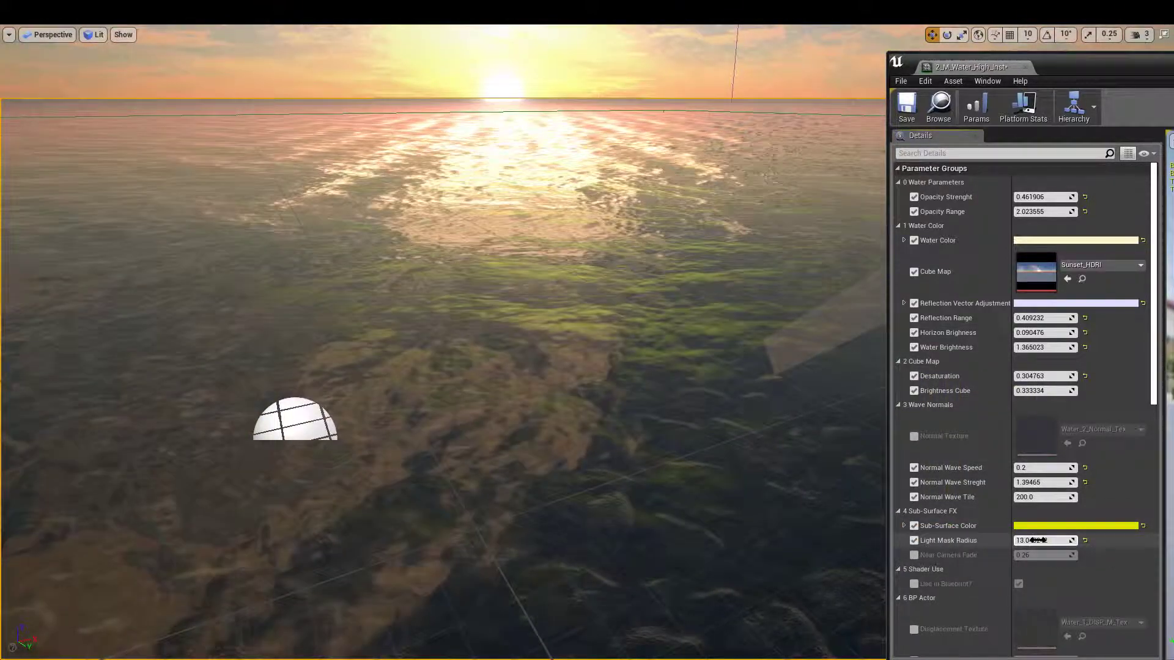
left_click(916, 555)
left_click_drag(1022, 556, 1033, 556)
- Try rotating the light direction actor about its vertical axis to shift the sub-surface glow, and undo the rotation
right_click_drag(448, 324, 458, 361)
mouse_move(294, 326)
right_mouse_down()
mouse_move(251, 295)
mouse_move(343, 309)
mouse_move(294, 326)
right_mouse_up()
key("a")
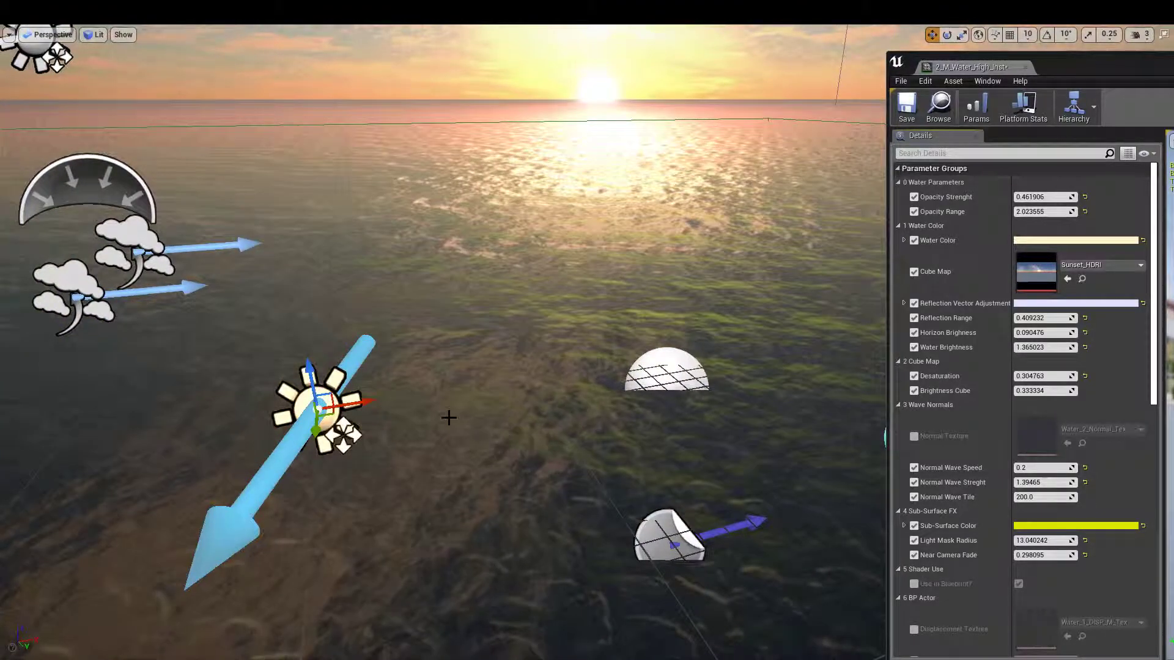
right_click_drag(495, 419, 480, 419)
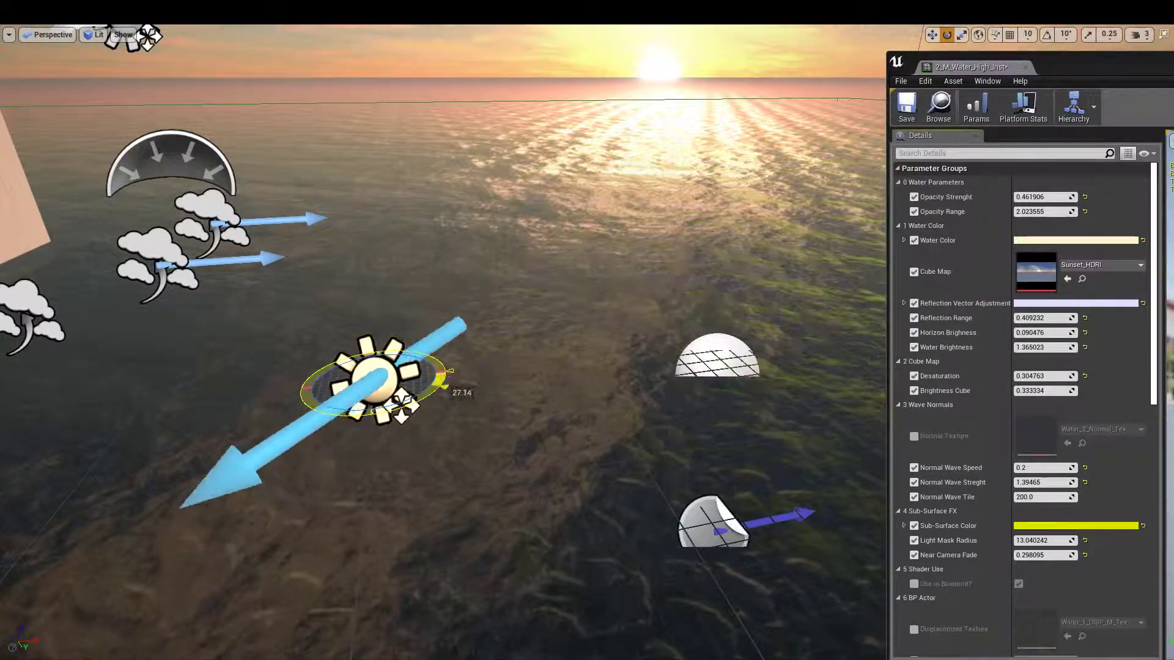
mouse_move(445, 385)
left_mouse_down()
mouse_move(443, 359)
mouse_move(449, 372)
left_mouse_up()
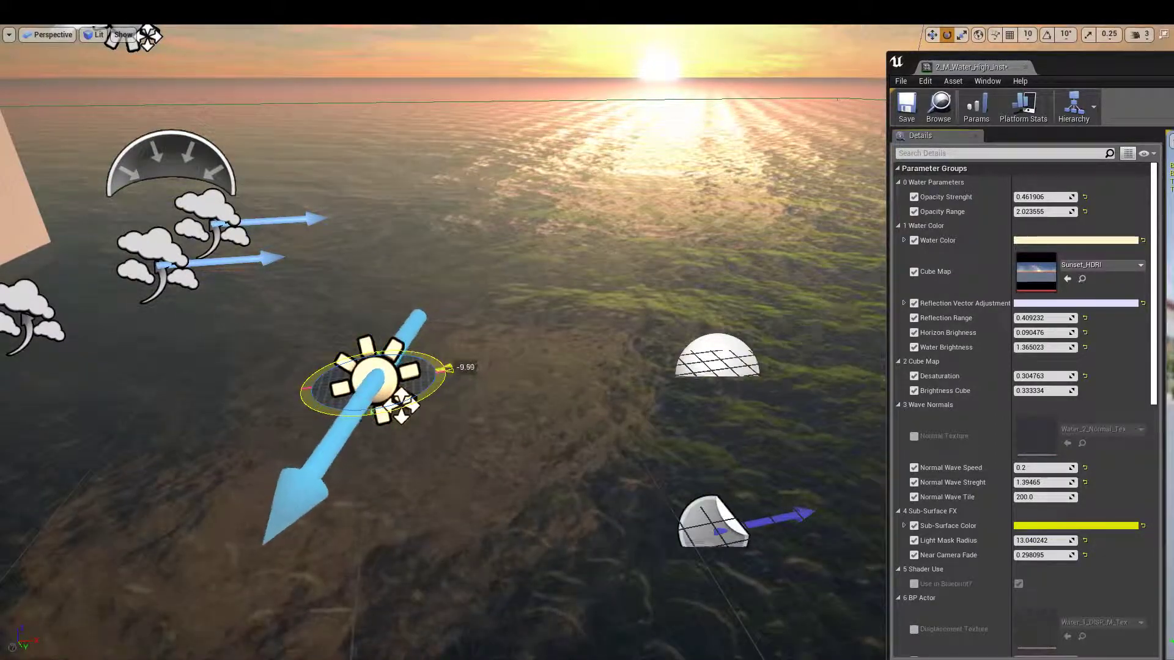
mouse_move(550, 399)
right_mouse_down()
mouse_move(566, 383)
mouse_move(559, 399)
mouse_move(569, 398)
right_mouse_up()
key("ctrl+z")
- Look over the remaining BP Actor wave parameters and inspect the water surface with the editor icons hidden
scroll(972, 562, "down", 2)
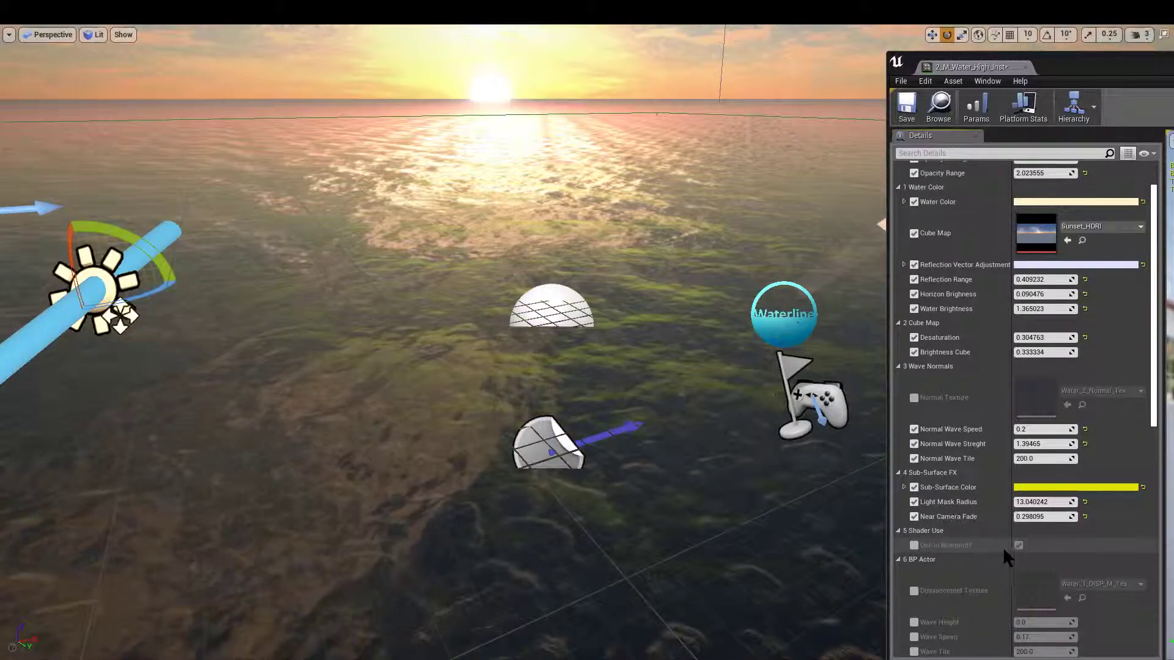
scroll(1005, 550, "down", 3)
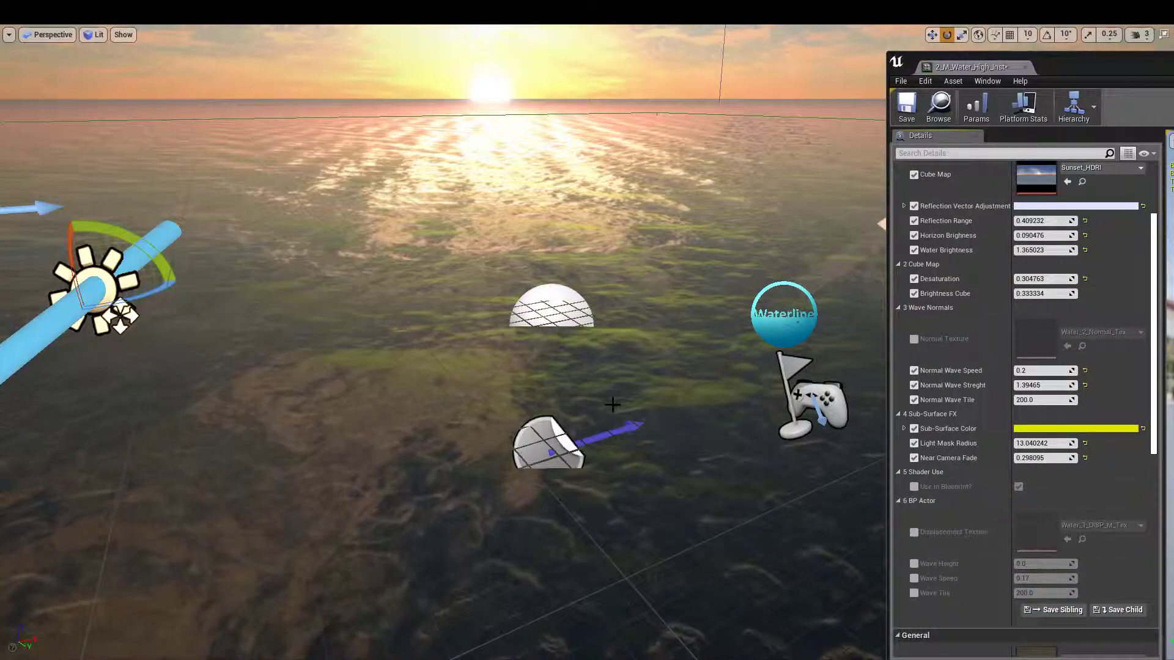
right_click_drag(668, 413, 644, 388)
key("g")
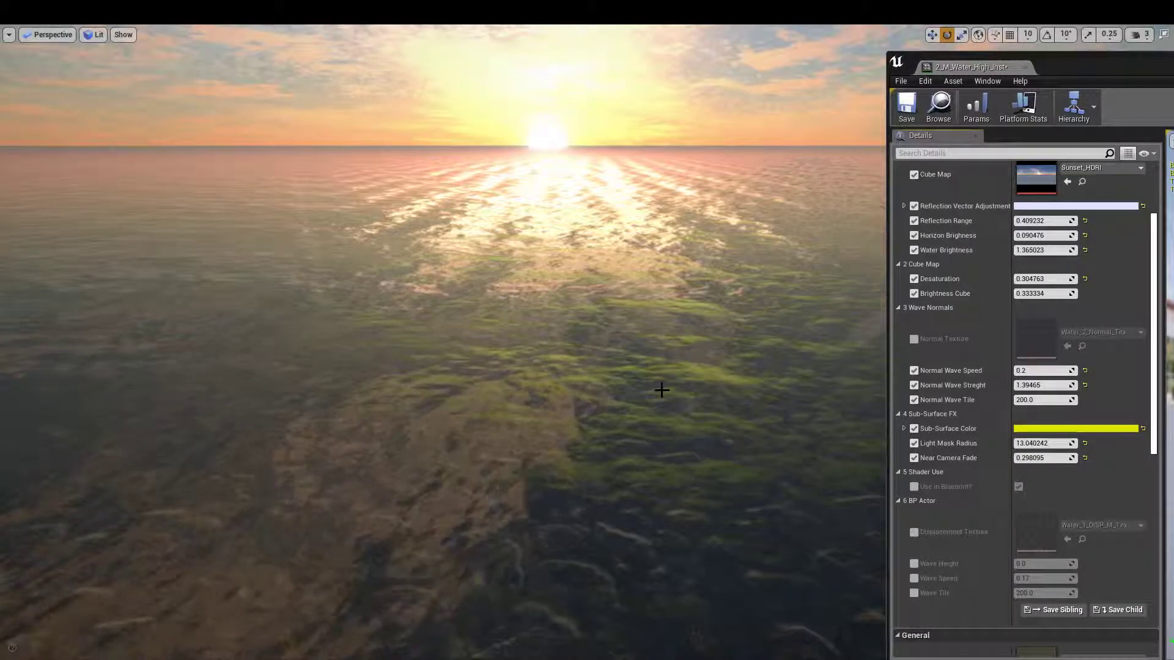
right_click_drag(767, 347, 650, 401)
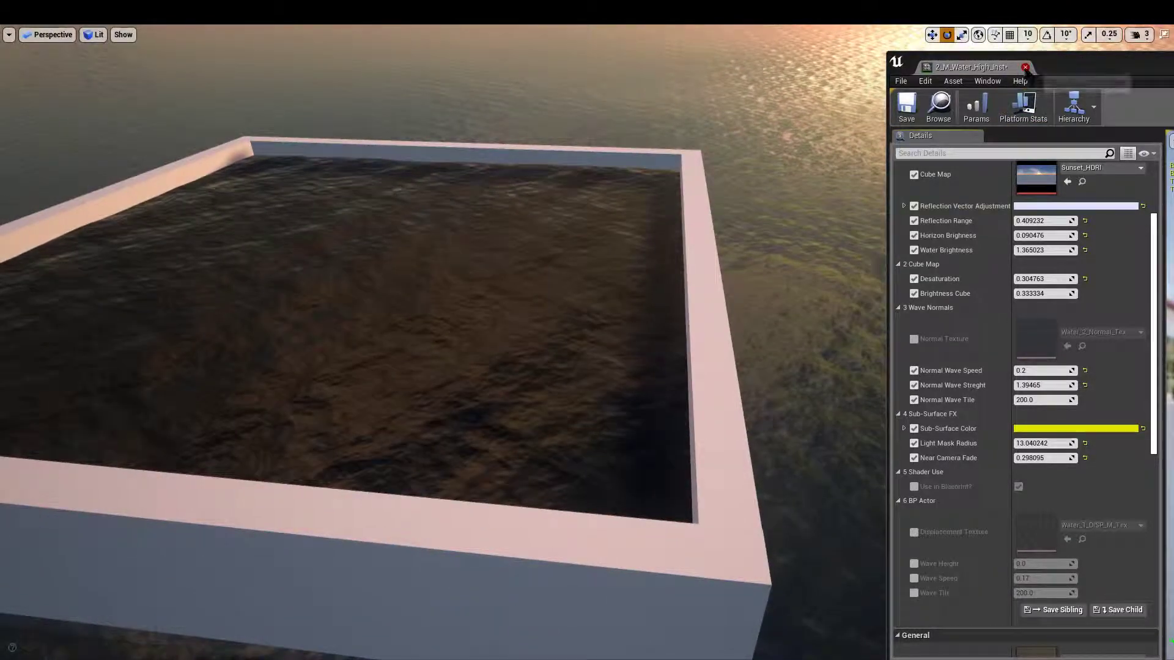
- Close the current material instance, select the Small_Water actor in the pool, and open its water surface material beside an enlarged viewport
left_click(1025, 67)
right_click_drag(799, 202, 809, 208)
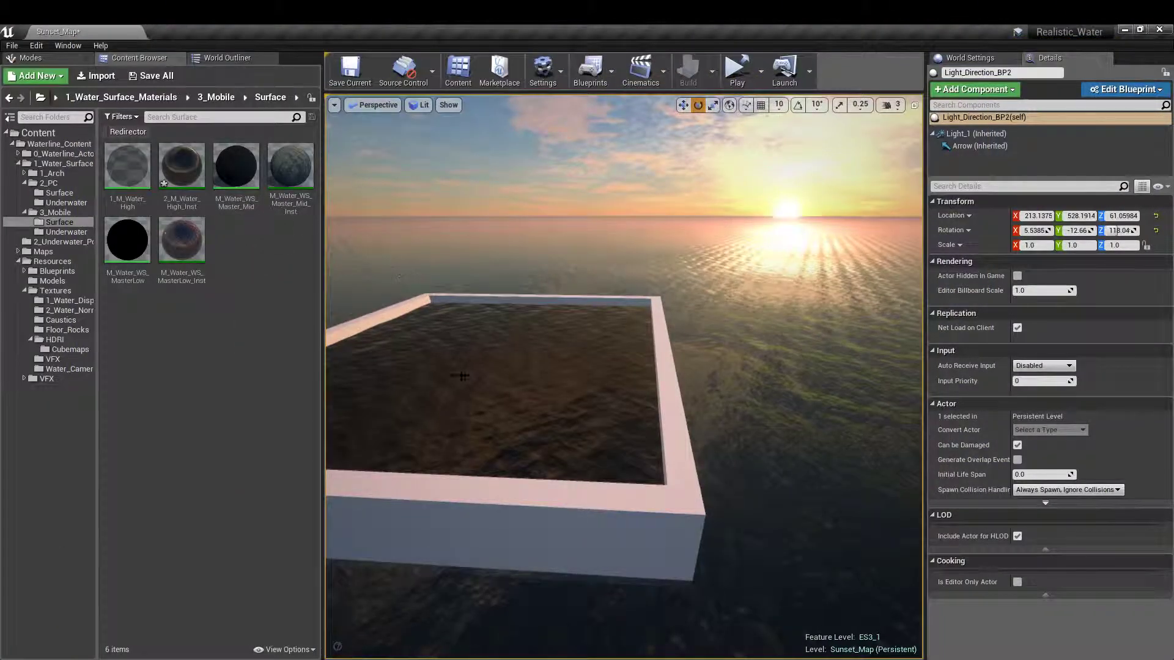
left_click(463, 376)
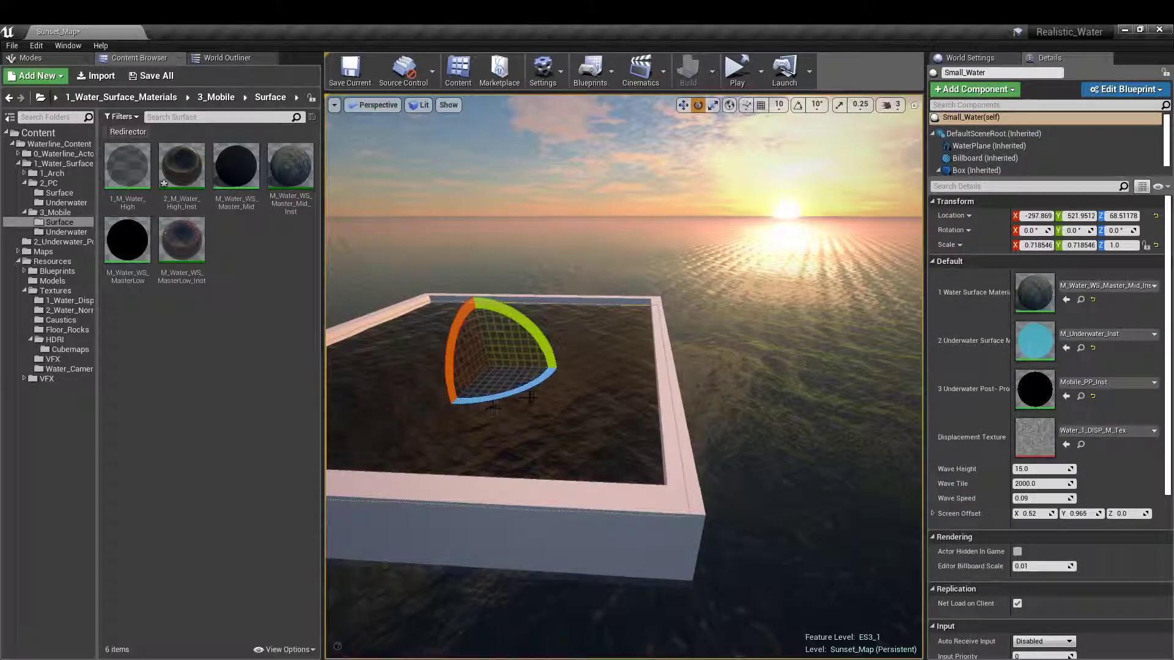
key("f")
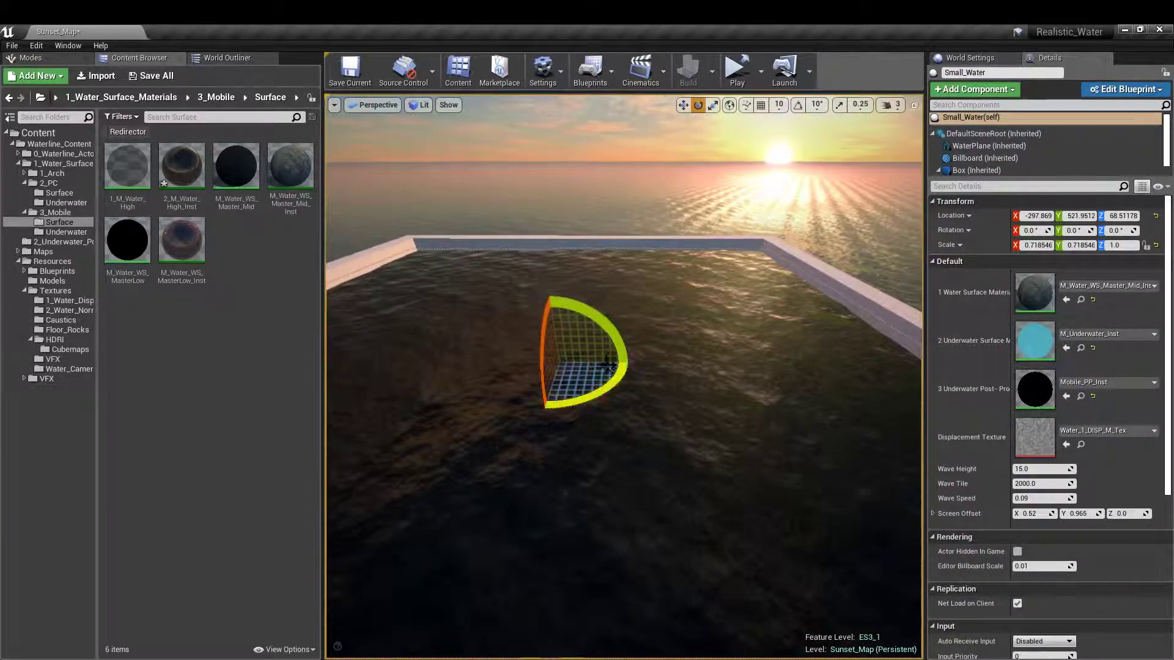
right_click_drag(614, 348, 642, 367)
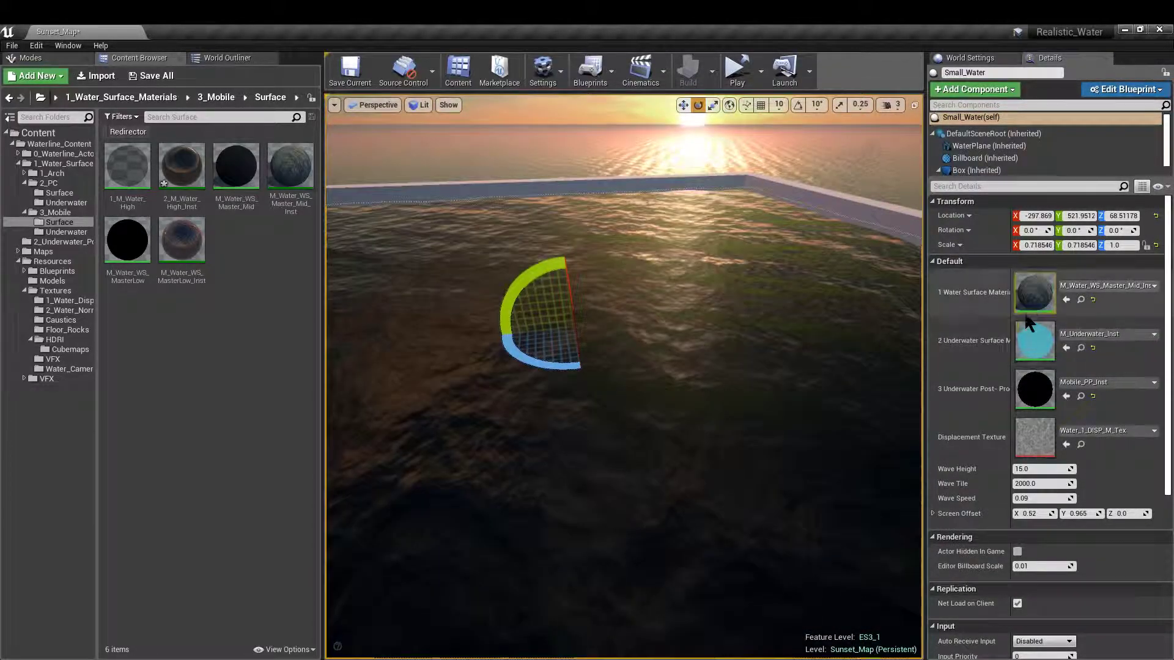
double_click(1035, 292)
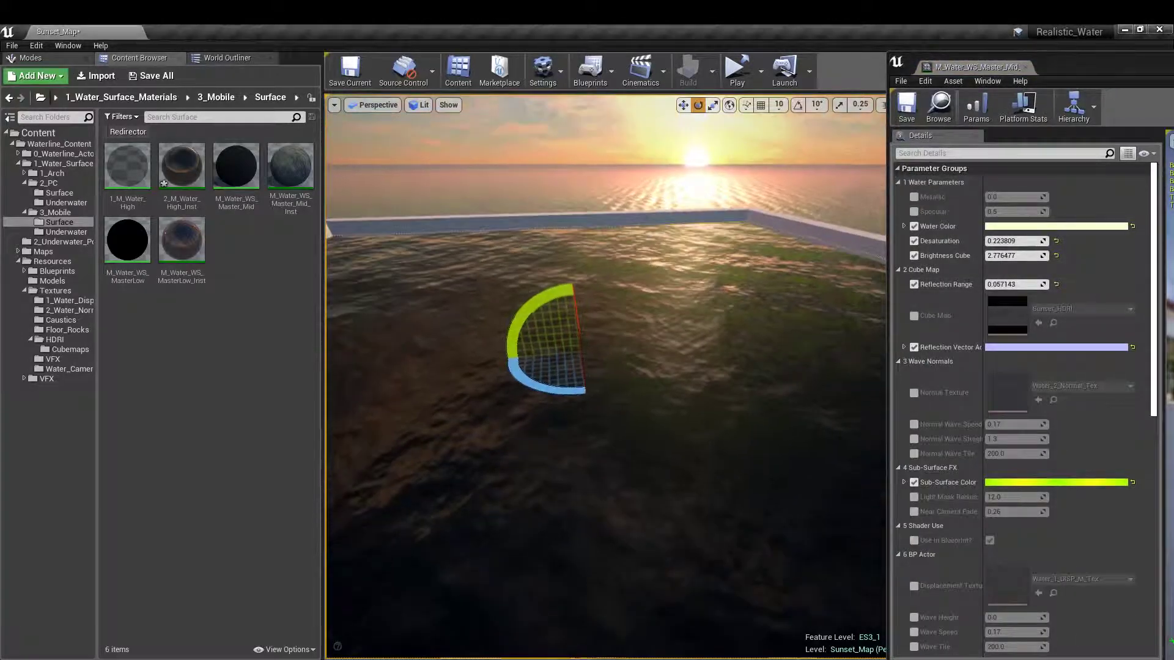
key("F11")
- Enable the Metallic and Specular parameters and set them to about 0.24 and 0.45
right_click_drag(653, 338, 639, 338)
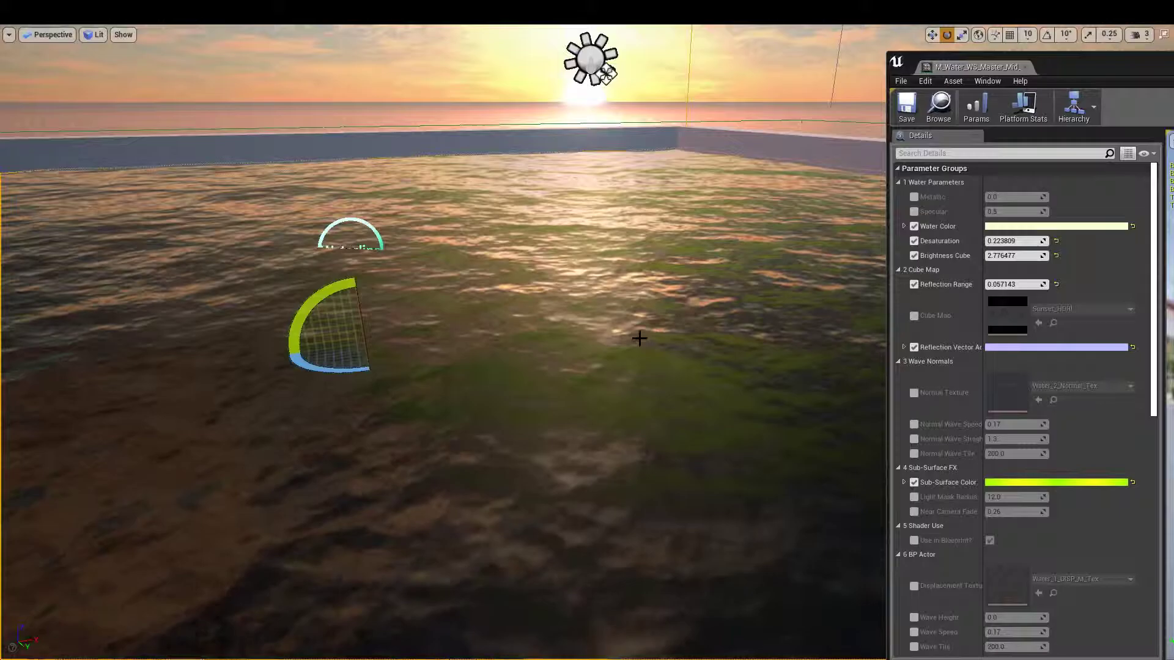
right_click_drag(736, 302, 754, 280)
right_click_drag(845, 267, 852, 263)
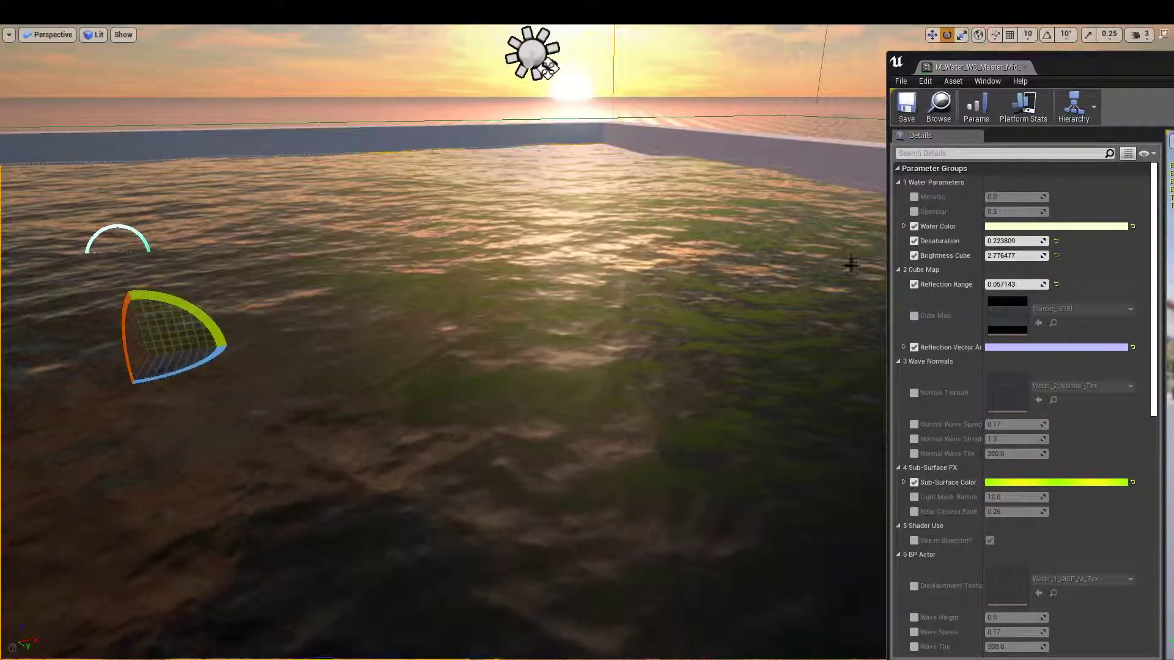
left_click(914, 196)
mouse_move(992, 196)
left_mouse_down()
mouse_move(1033, 195)
mouse_move(991, 212)
left_mouse_up()
left_click(914, 212)
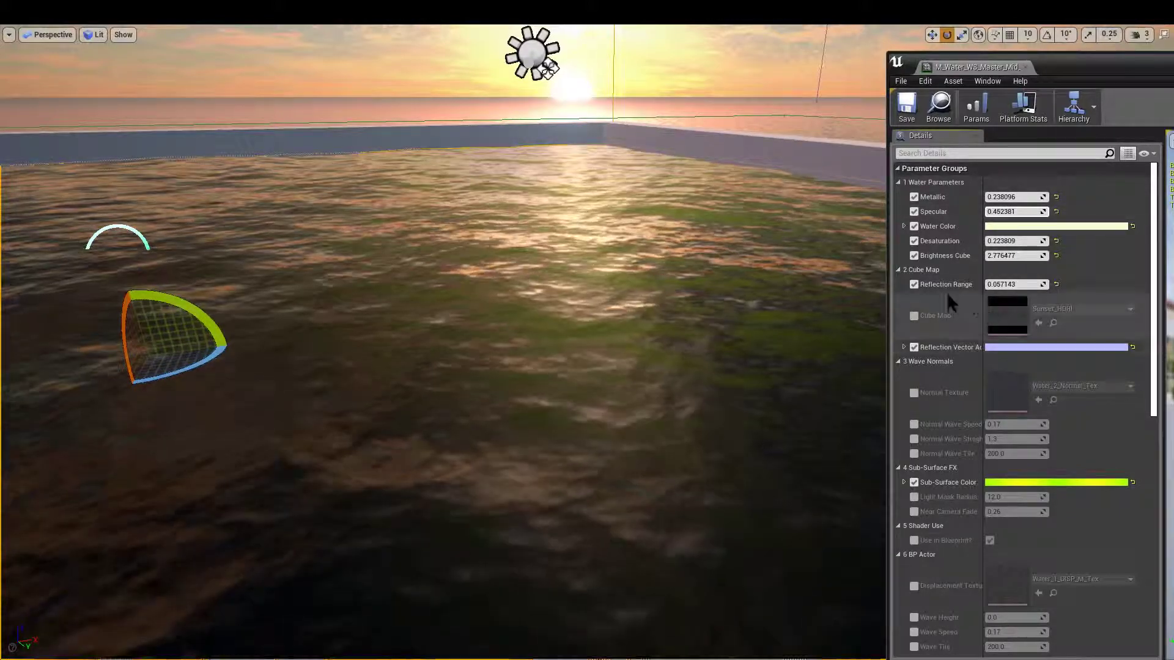
- Change the Reflection Vector Adjustment color to near white, with a saturation of about 0.015
left_click(1003, 348)
left_click(814, 433)
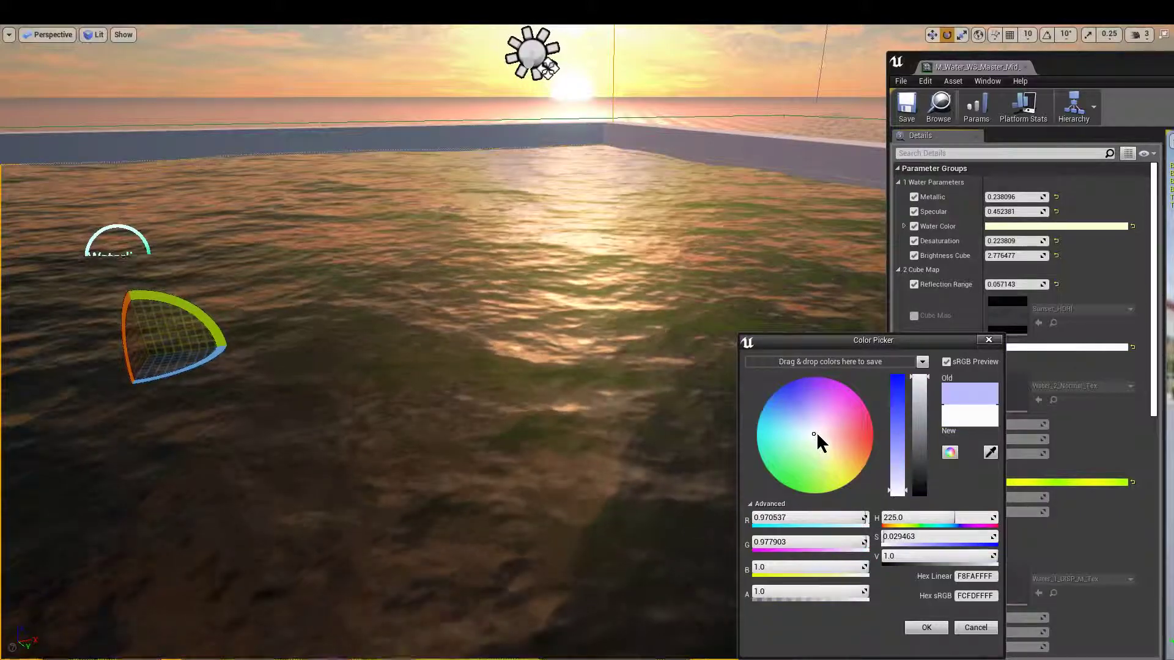
left_click_drag(816, 432, 812, 437)
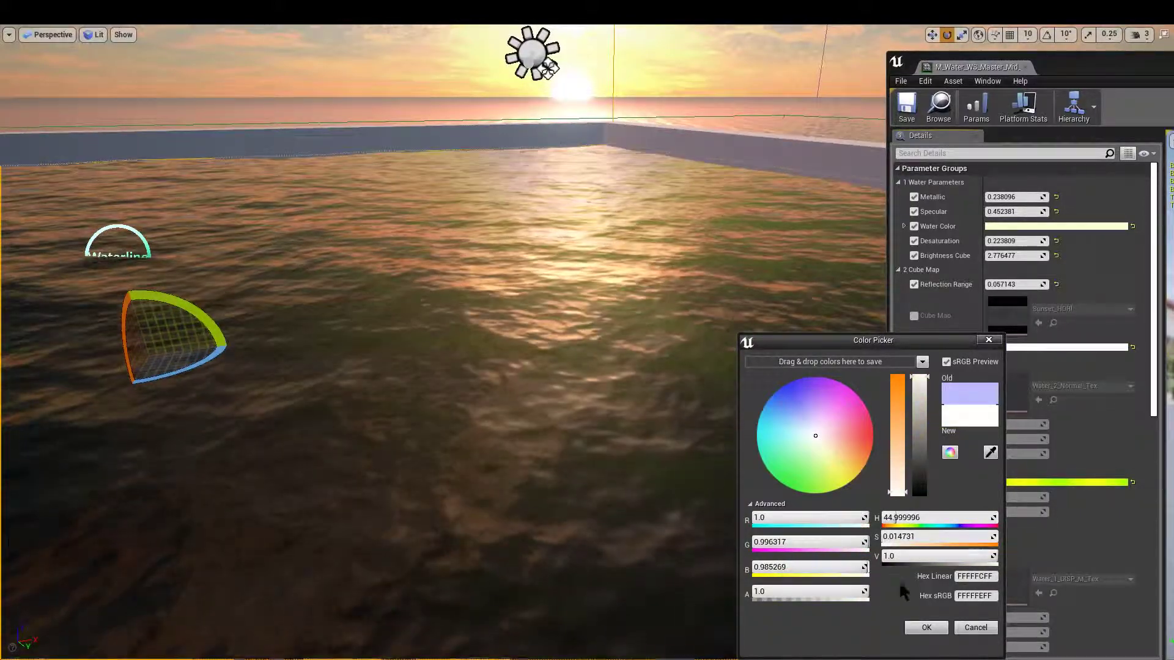
left_click(926, 628)
- Raise the Desaturation to about 0.67 and change the Water Color to a pale yellow with about 0.47 saturation
mouse_move(1015, 241)
left_mouse_down()
mouse_move(1033, 241)
mouse_move(1020, 243)
left_mouse_up()
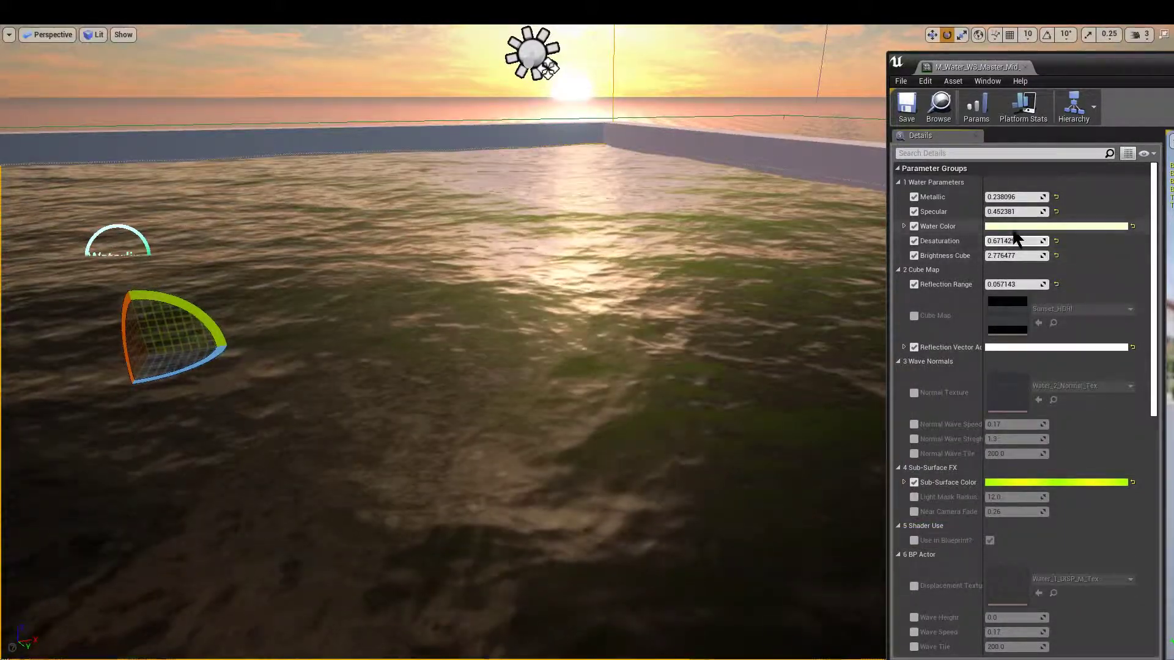
left_click(1015, 228)
mouse_move(856, 340)
left_mouse_down()
mouse_move(839, 337)
mouse_move(844, 354)
left_mouse_up()
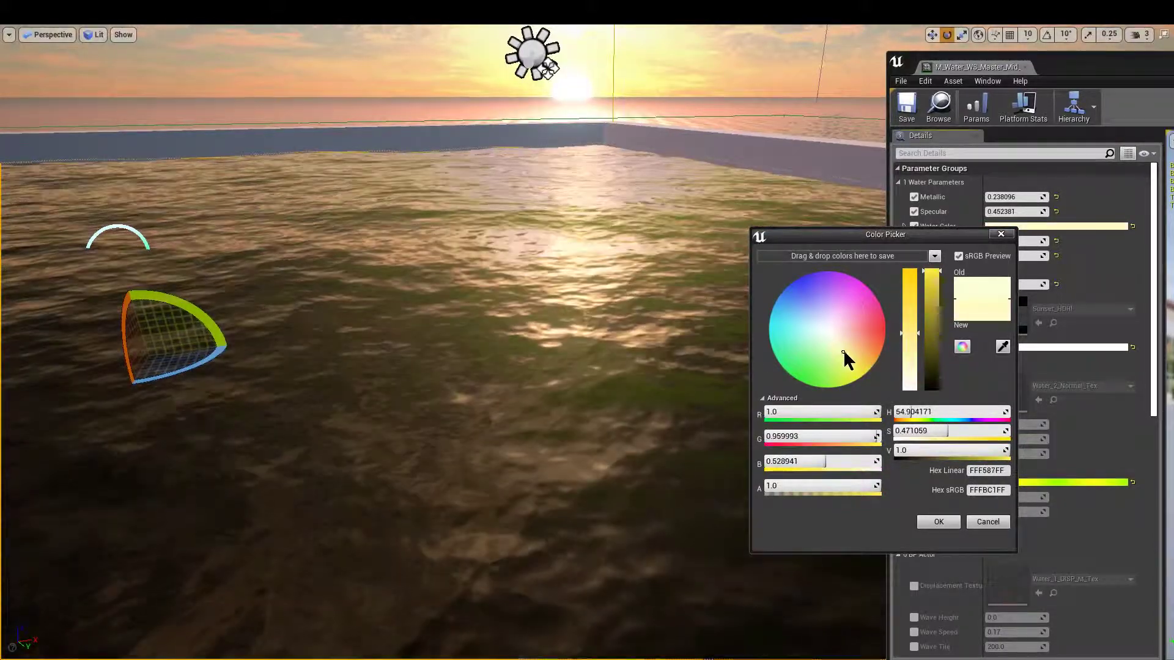
left_click(939, 521)
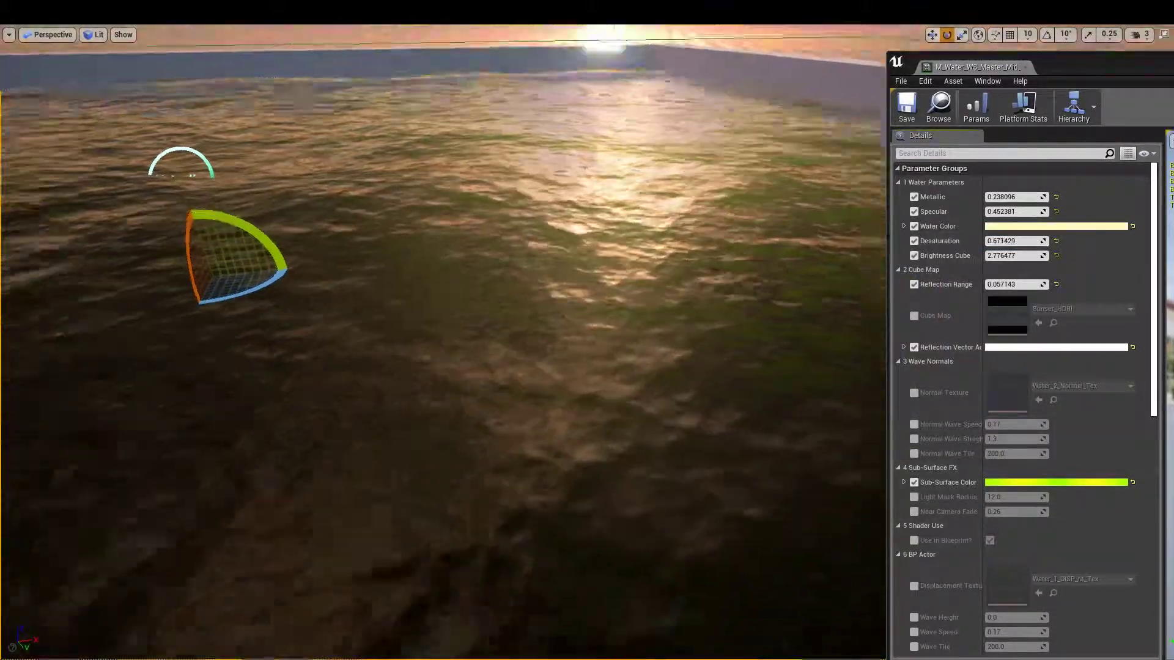
- Set the Sub-Surface Color's brightness value to 3.0 and accept the color
right_click_drag(587, 342, 613, 345)
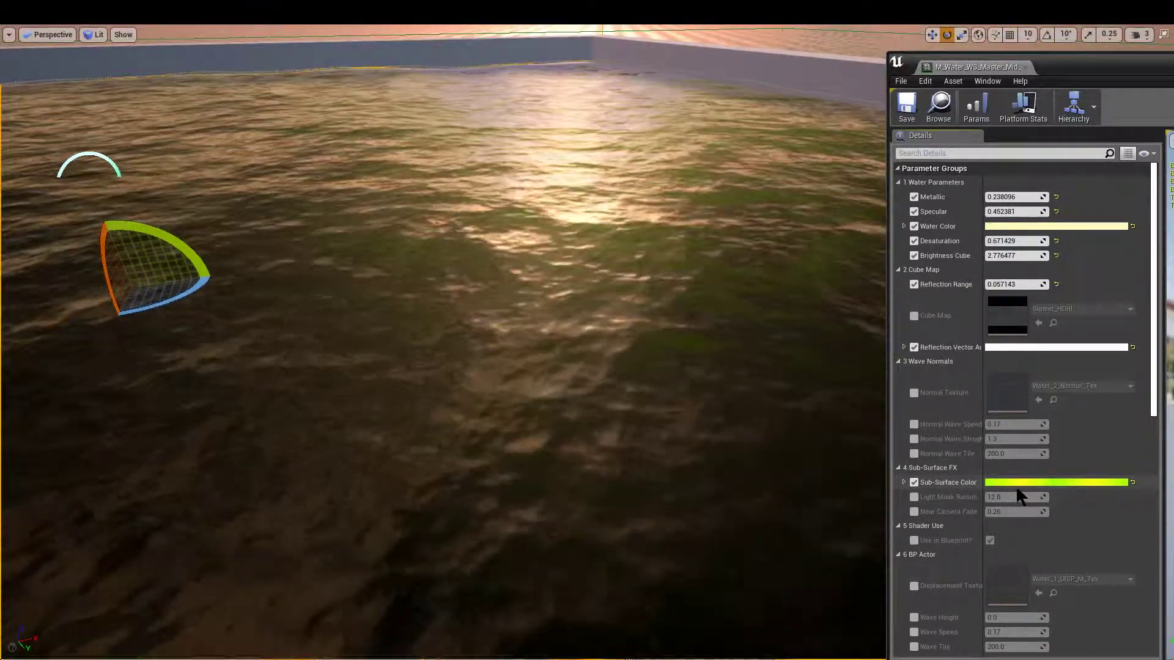
left_click(1024, 483)
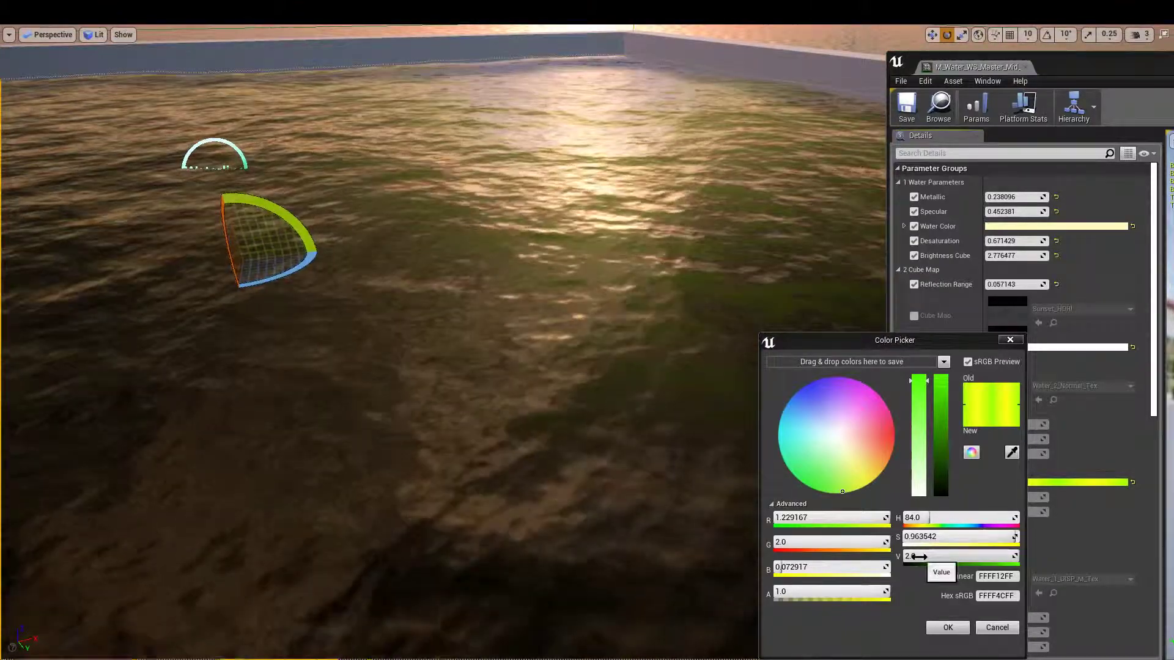
left_click(919, 557)
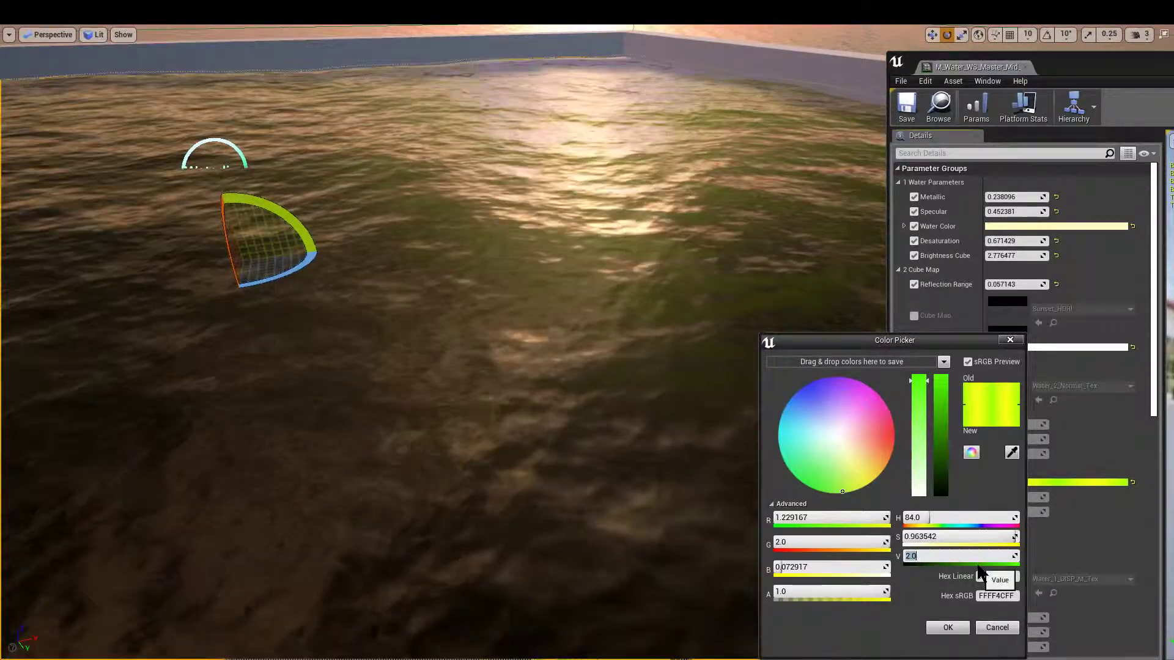
key("Return")
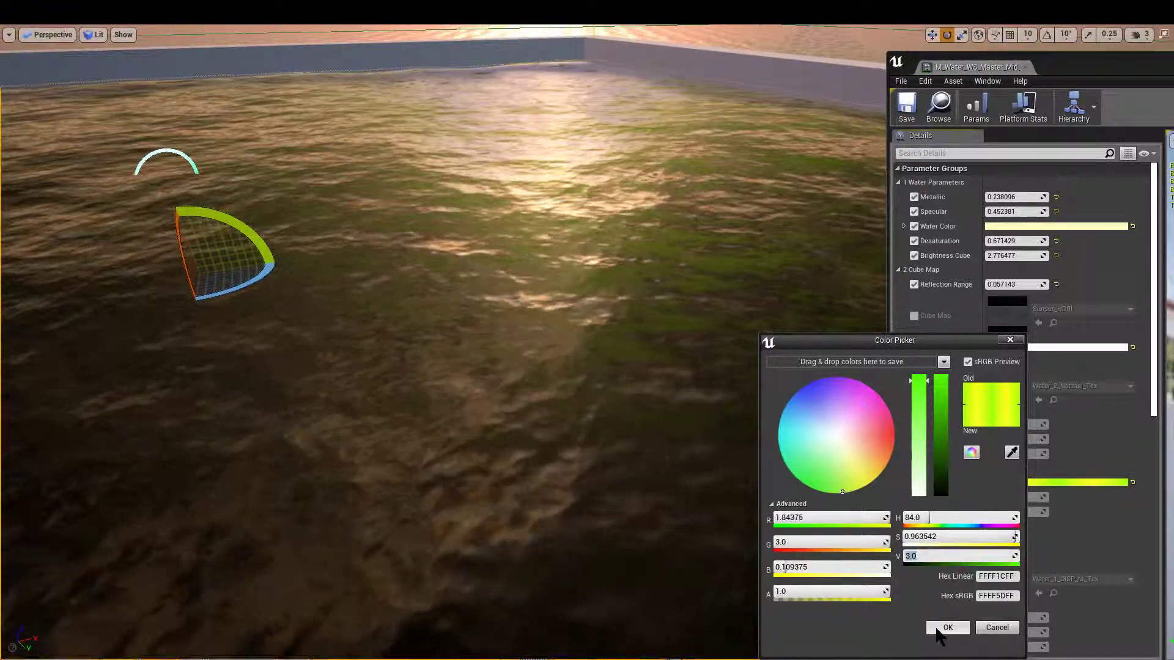
left_click(942, 628)
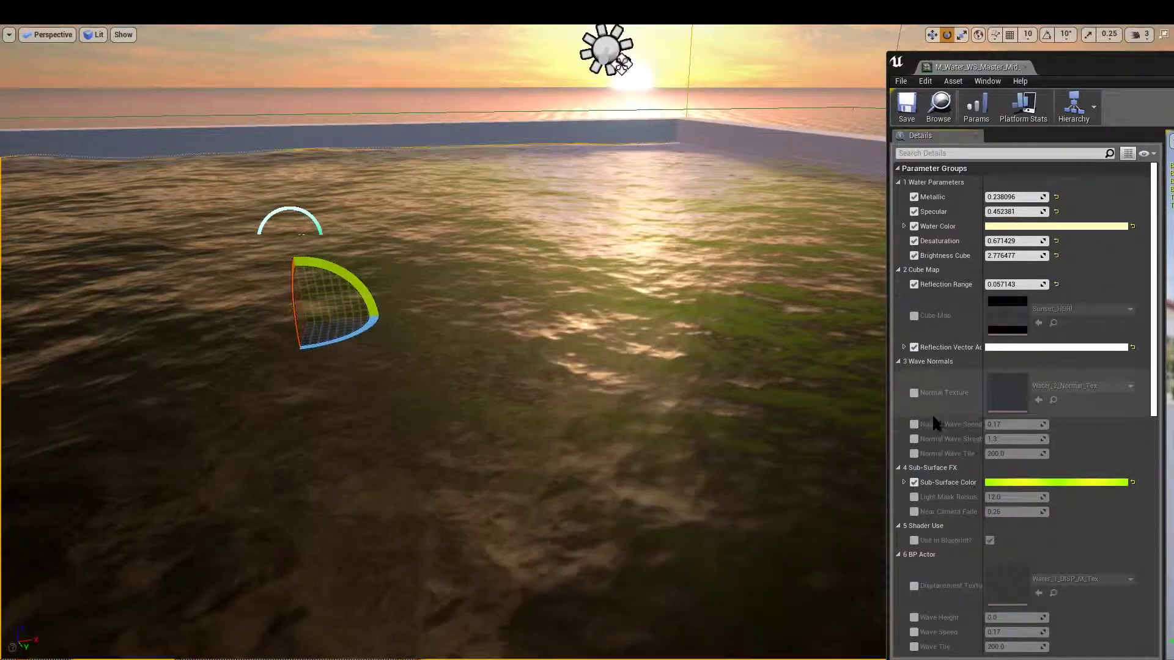
- Enable the Normal Texture, Normal Wave Speed, Normal Wave Strength and Normal Wave Tile parameters in the Wave Normals group
left_click(914, 392)
left_click(915, 425)
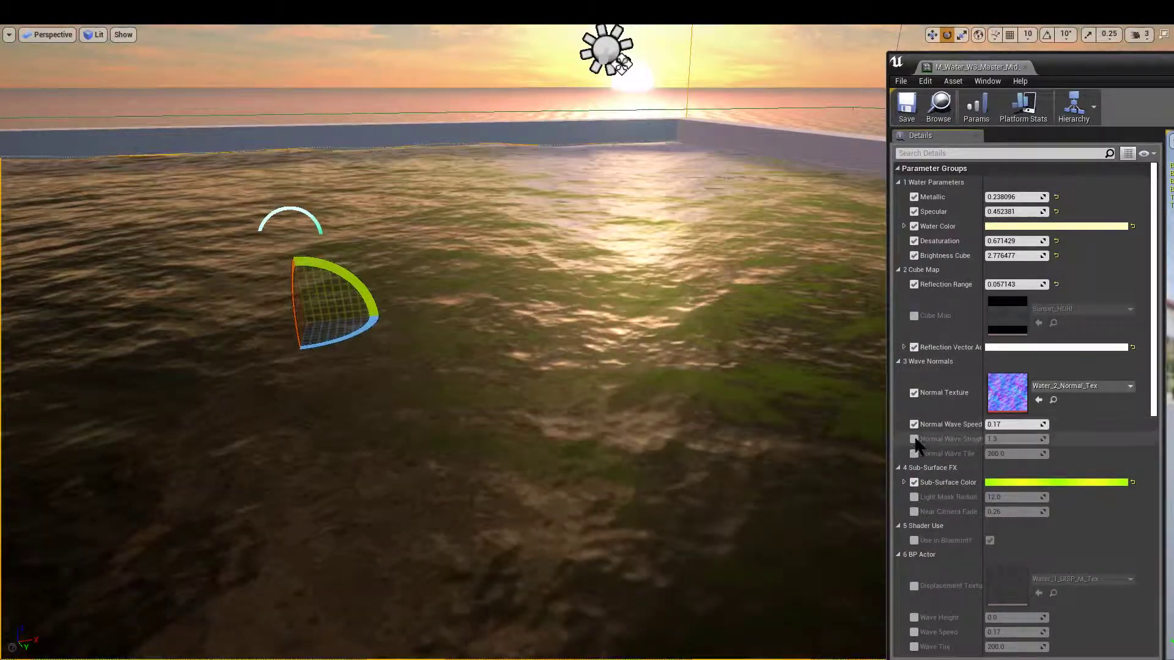
left_click(915, 439)
left_click(914, 453)
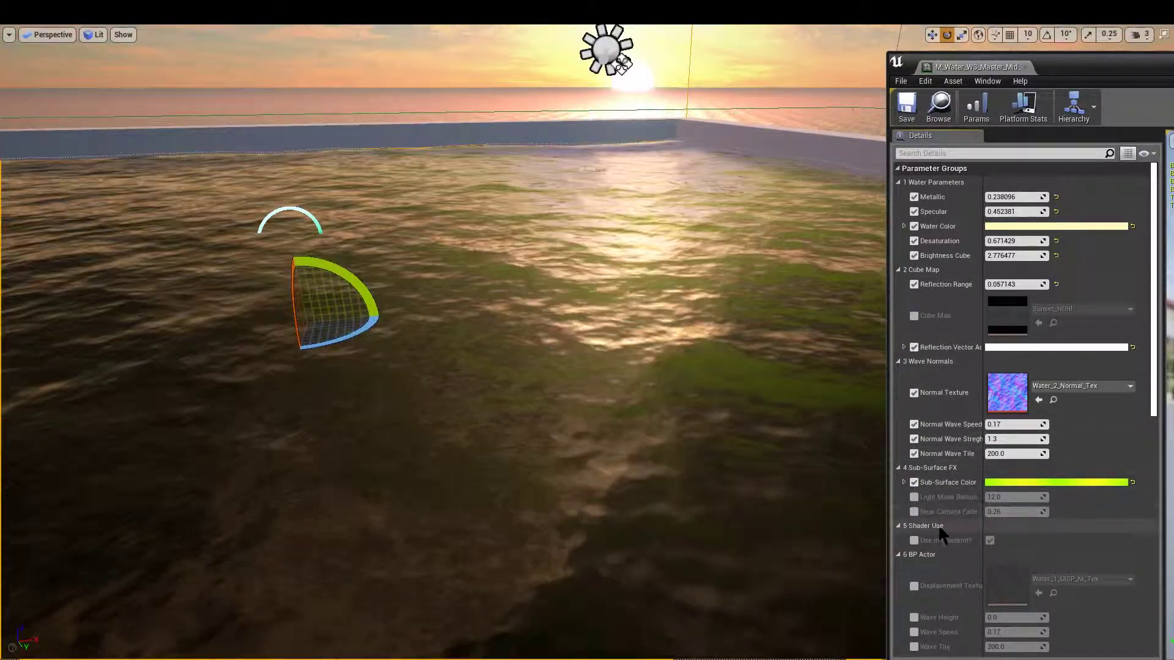
scroll(945, 527, "down", 2)
mouse_move(671, 425)
right_mouse_down()
mouse_move(741, 420)
mouse_move(690, 409)
mouse_move(674, 419)
right_mouse_up()
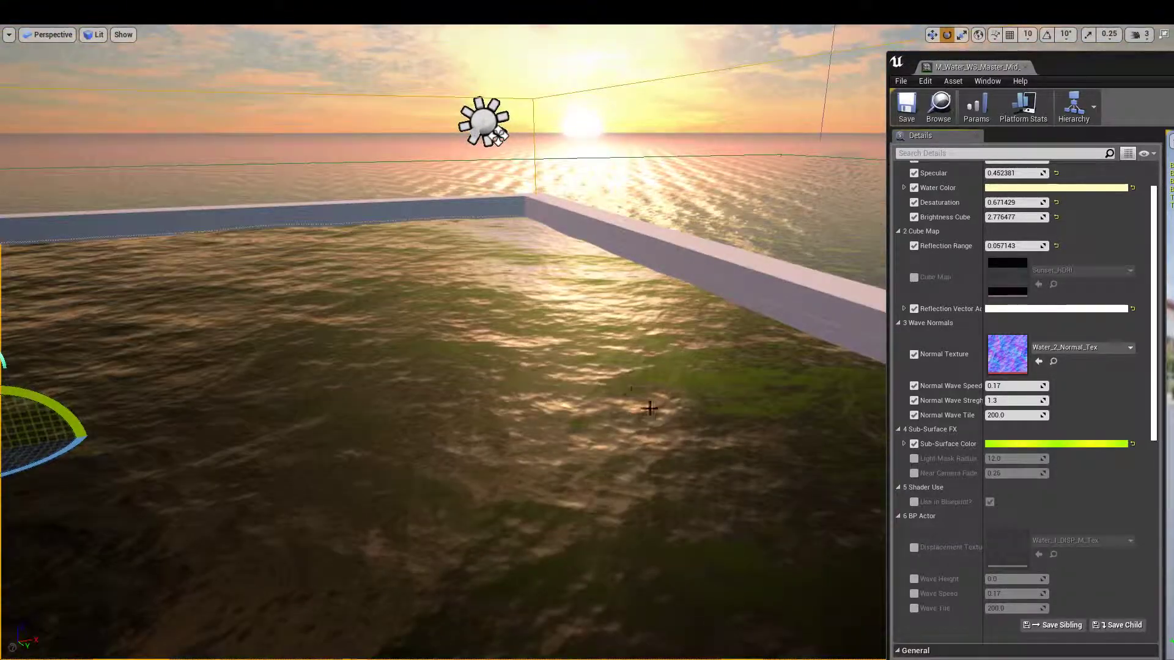
- Close the material instance and assign M_Water_WS_MasterLow_Inst as the Small_Water actor's water surface material
key("F11")
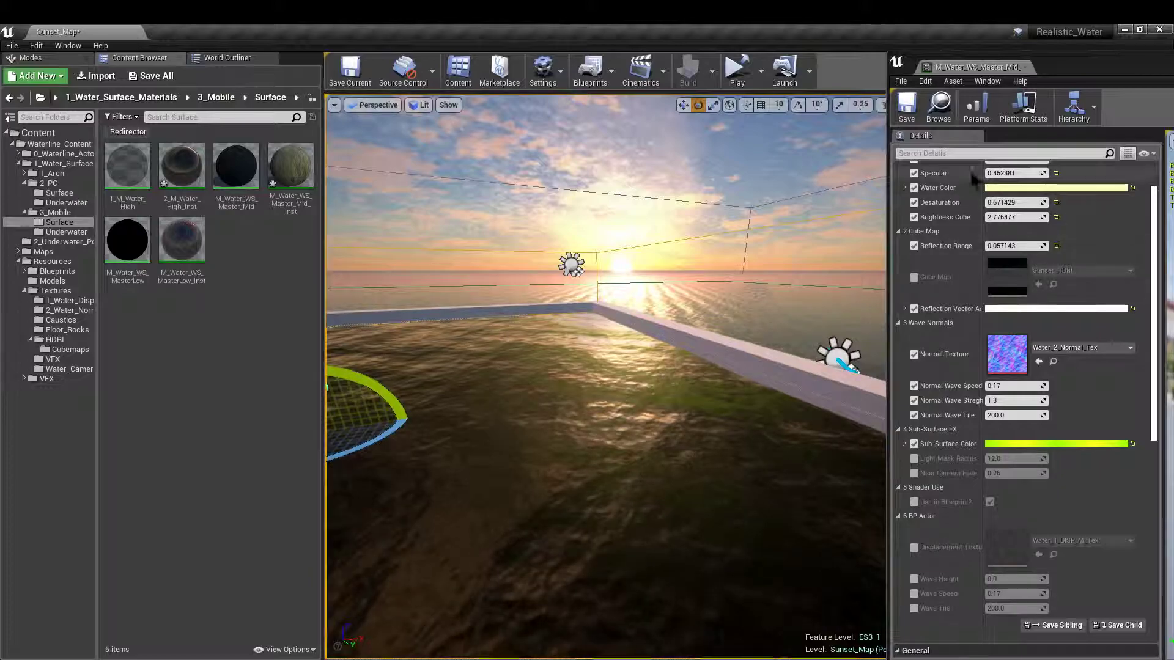
left_click(1026, 67)
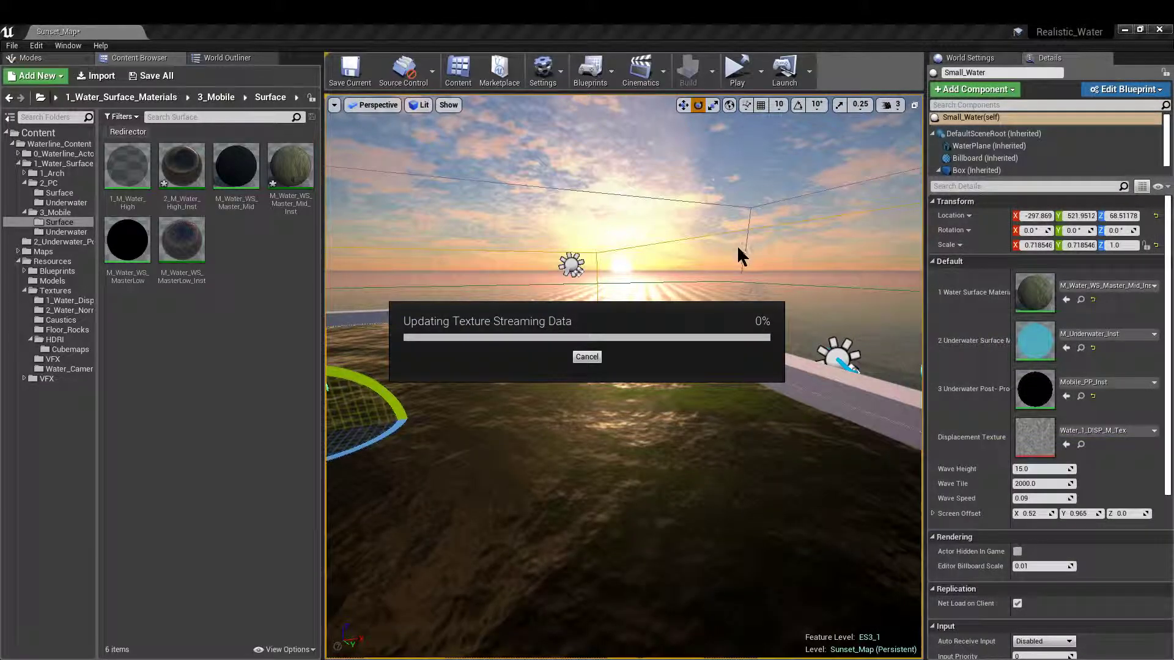
right_click_drag(660, 278, 627, 440)
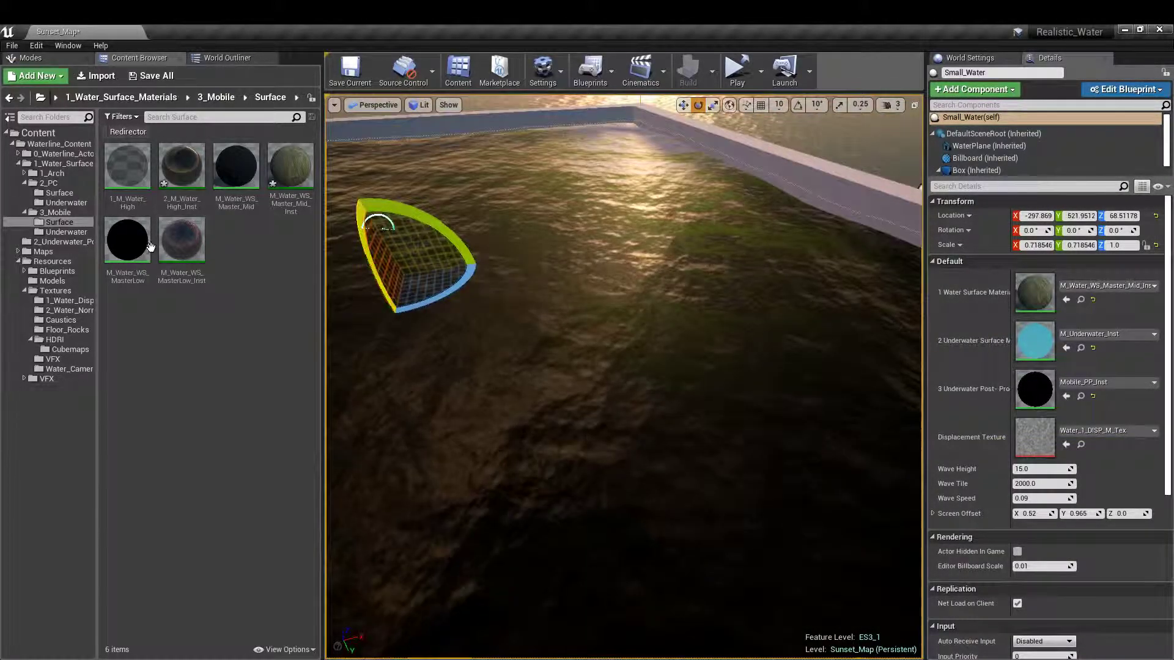
left_click_drag(190, 254, 1037, 300)
right_click_drag(856, 294, 856, 236)
- Open Small_Water's newly assigned surface material beside an enlarged viewport with the editor icons hidden
double_click(1034, 292)
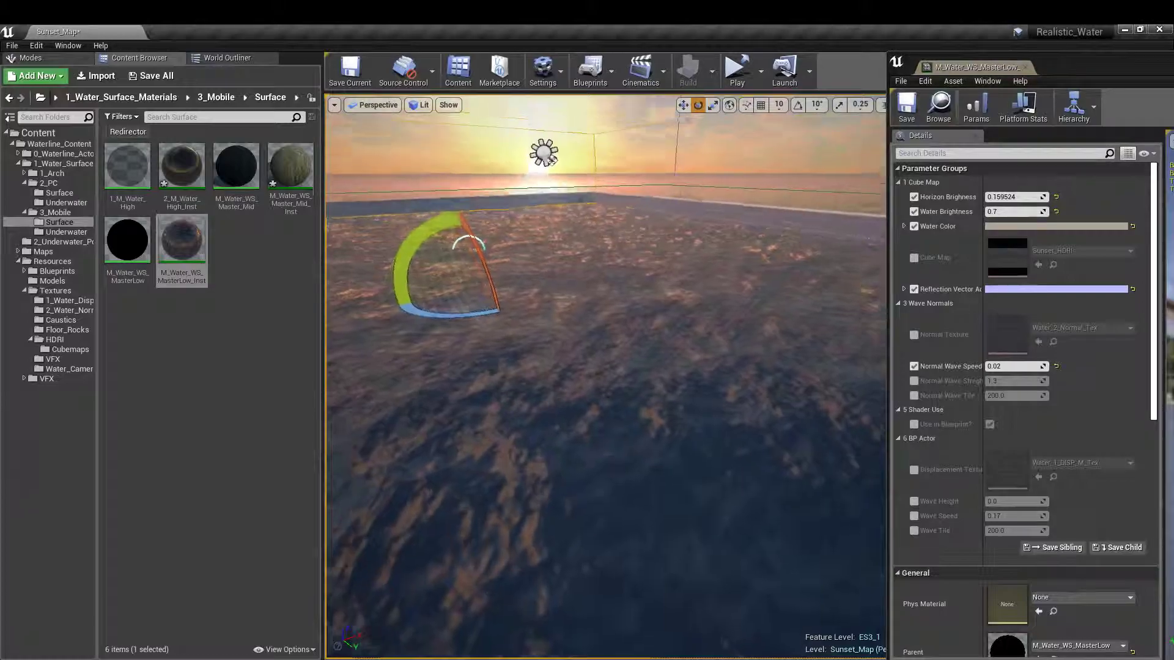
key("F11")
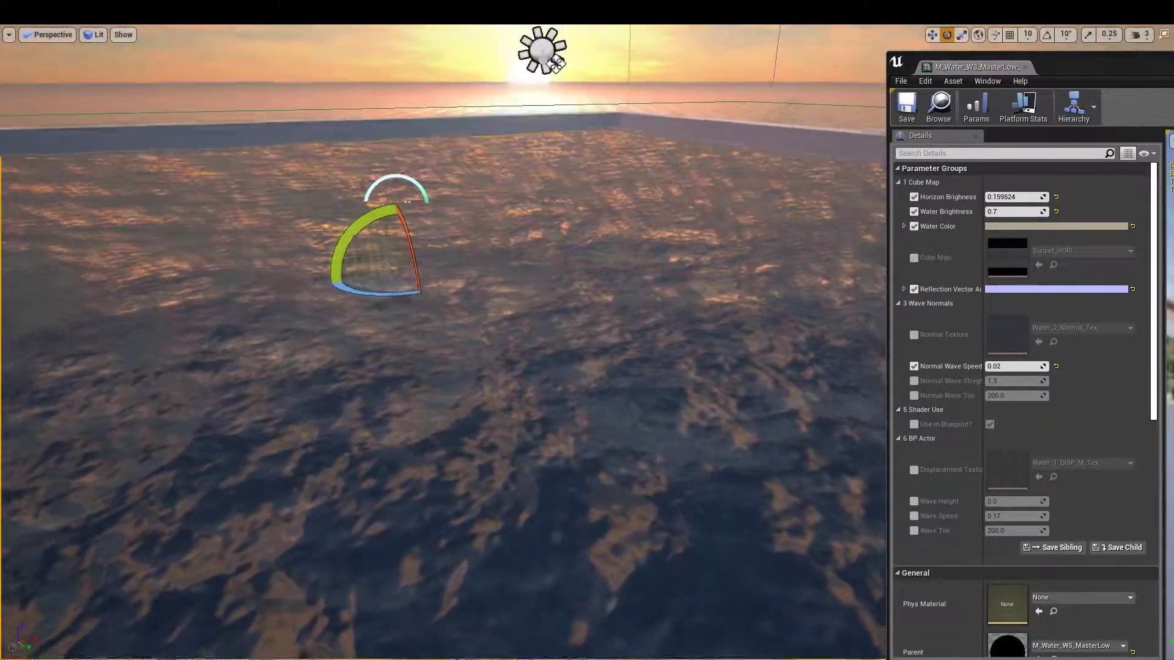
key("g")
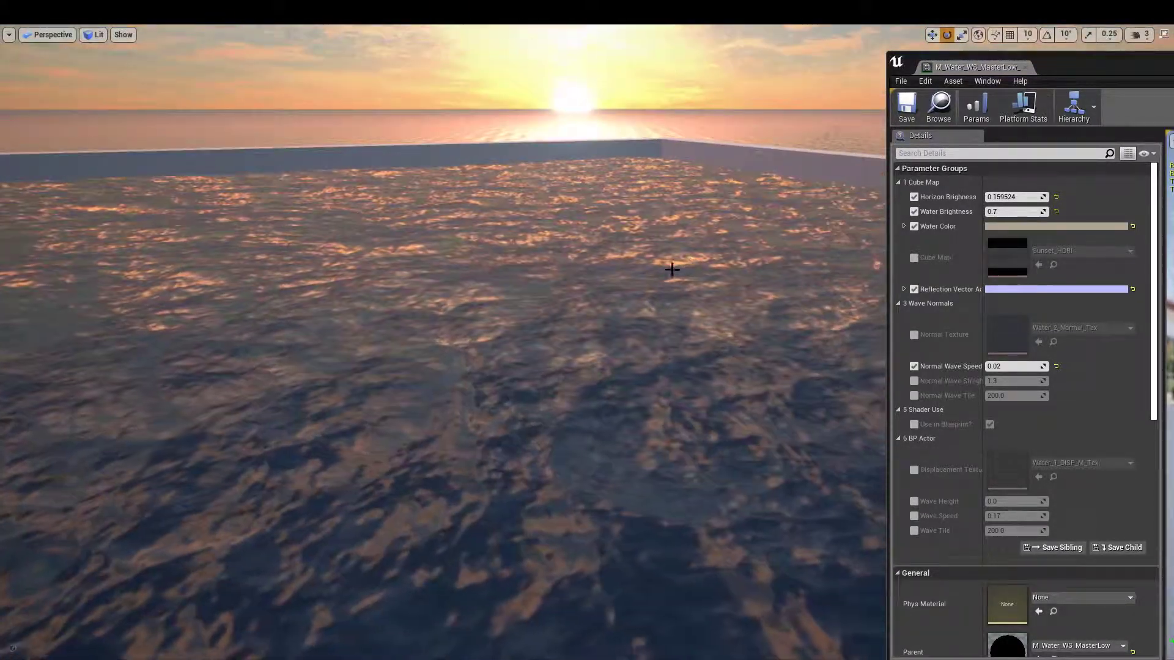
left_click_drag(1057, 70, 1078, 50)
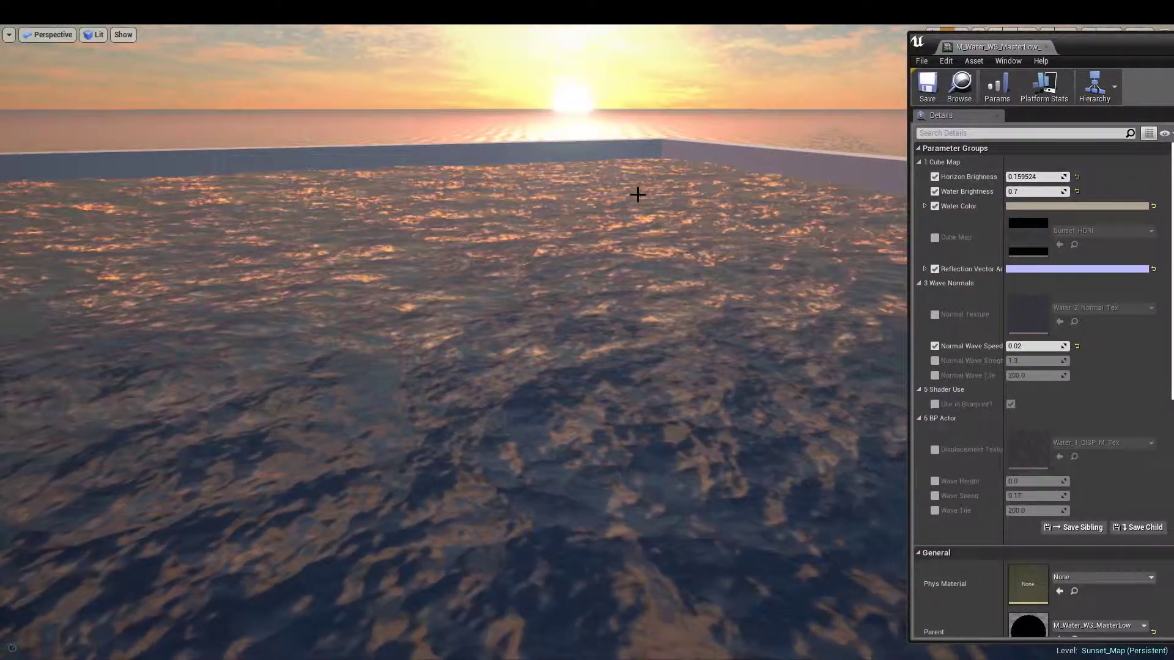
- Compare the pool's water with the surrounding sea, show the editor icons again and close the material instance
key("q")
right_click_drag(636, 193, 652, 169)
middle_click_drag(849, 173, 905, 147)
right_click_drag(630, 335, 649, 348)
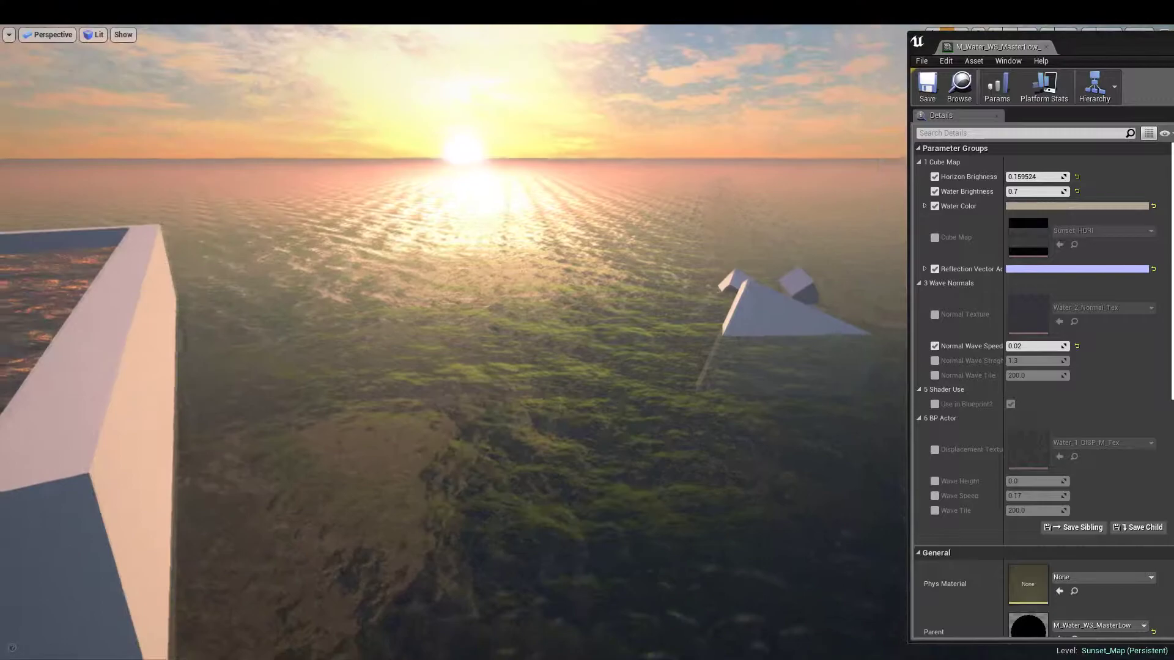
key("g")
mouse_move(842, 304)
right_mouse_down()
mouse_move(823, 306)
mouse_move(830, 293)
right_mouse_up()
left_click(1046, 47)
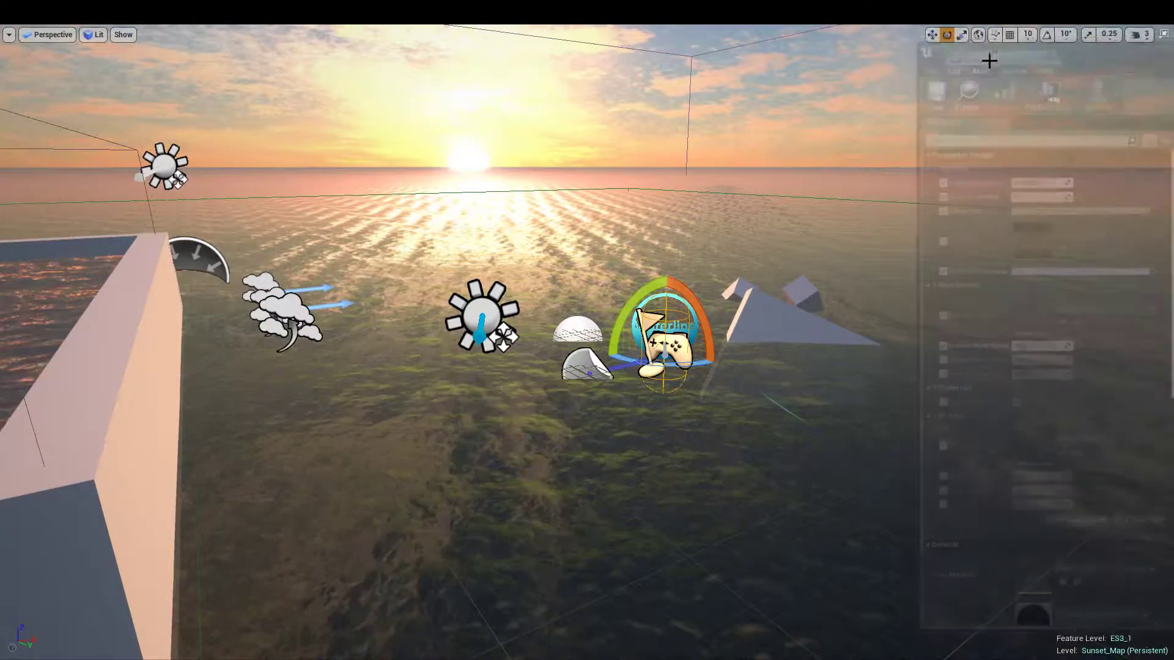
- Select the Large_Water actor in the restored editor layout and assign M_Water_WS_MasterLow_Inst as its water surface material
key("F11")
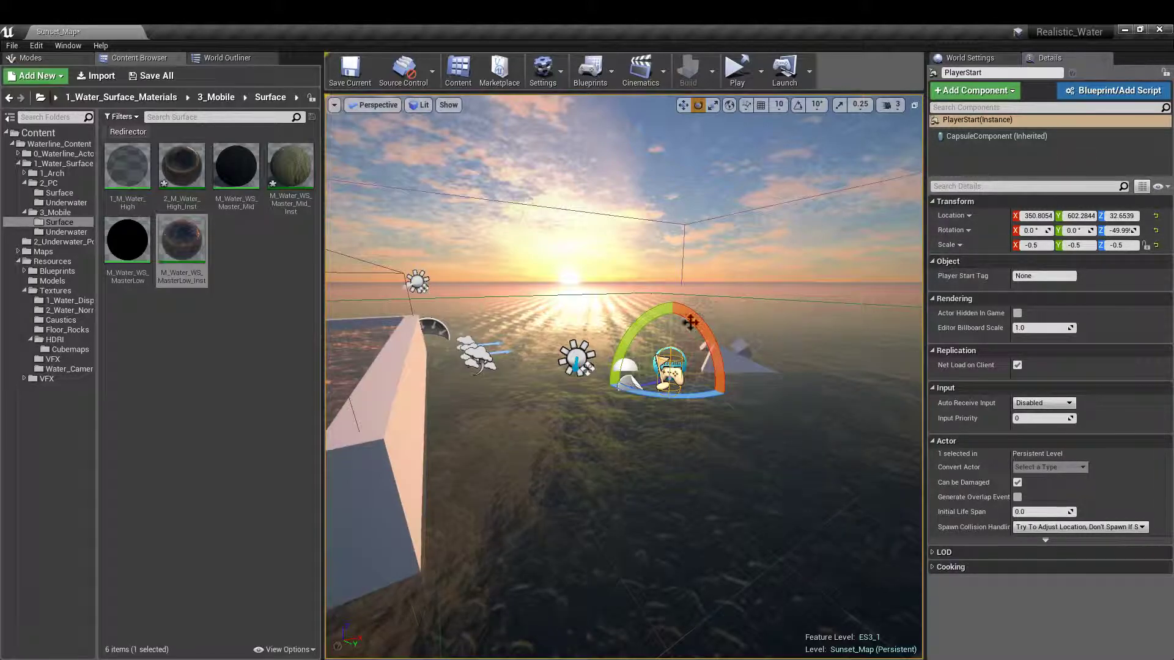
left_click(790, 383)
left_click(678, 364)
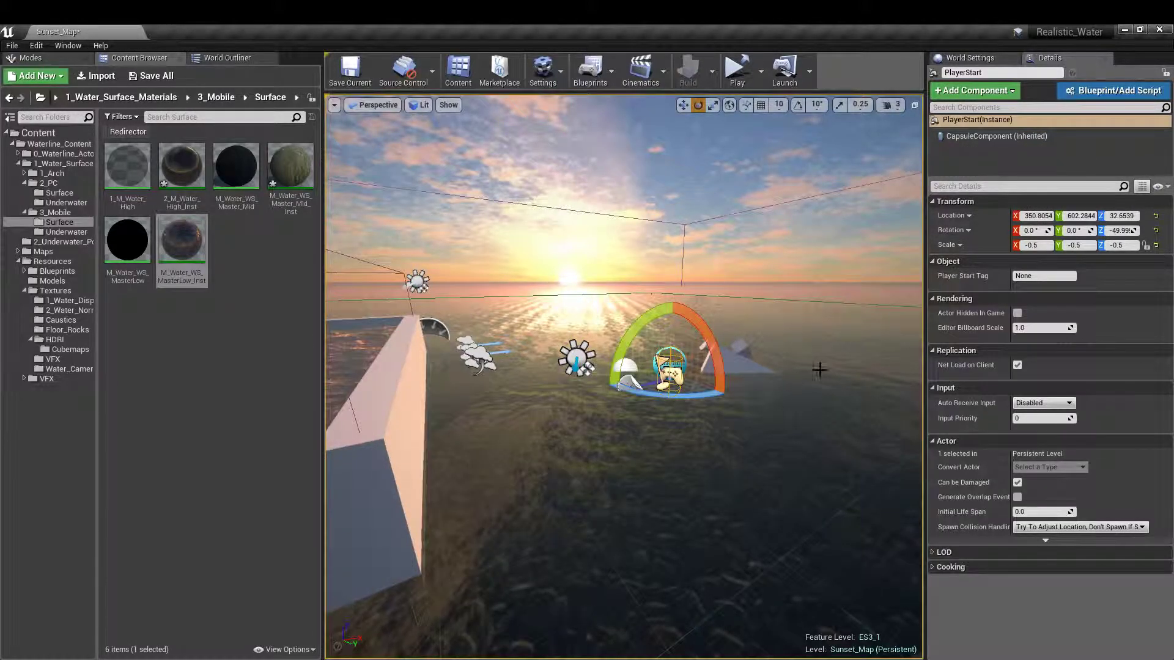
left_click_drag(820, 370, 830, 318)
right_click_drag(635, 475, 650, 499)
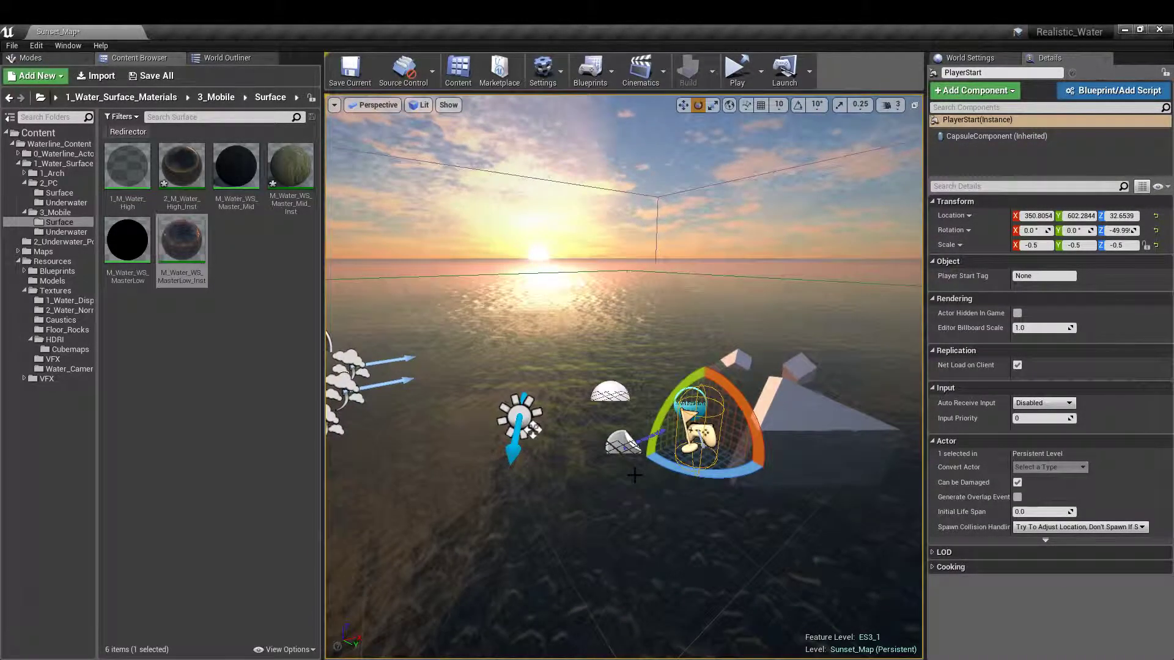
left_click(638, 475)
left_click(690, 403)
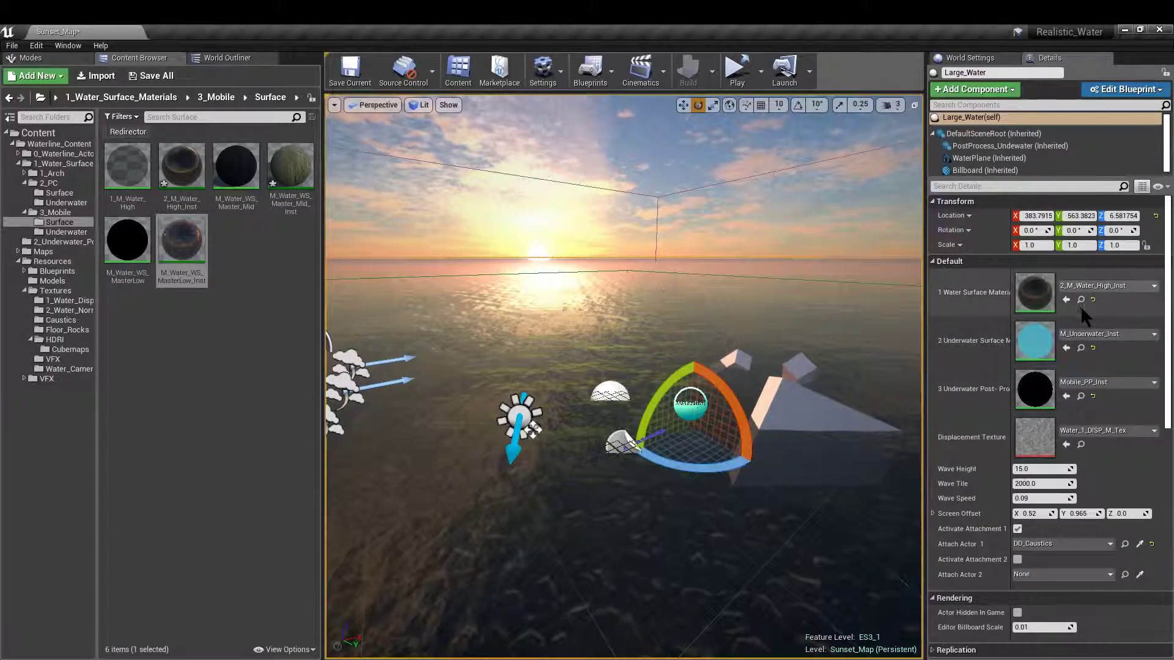
left_click(1067, 300)
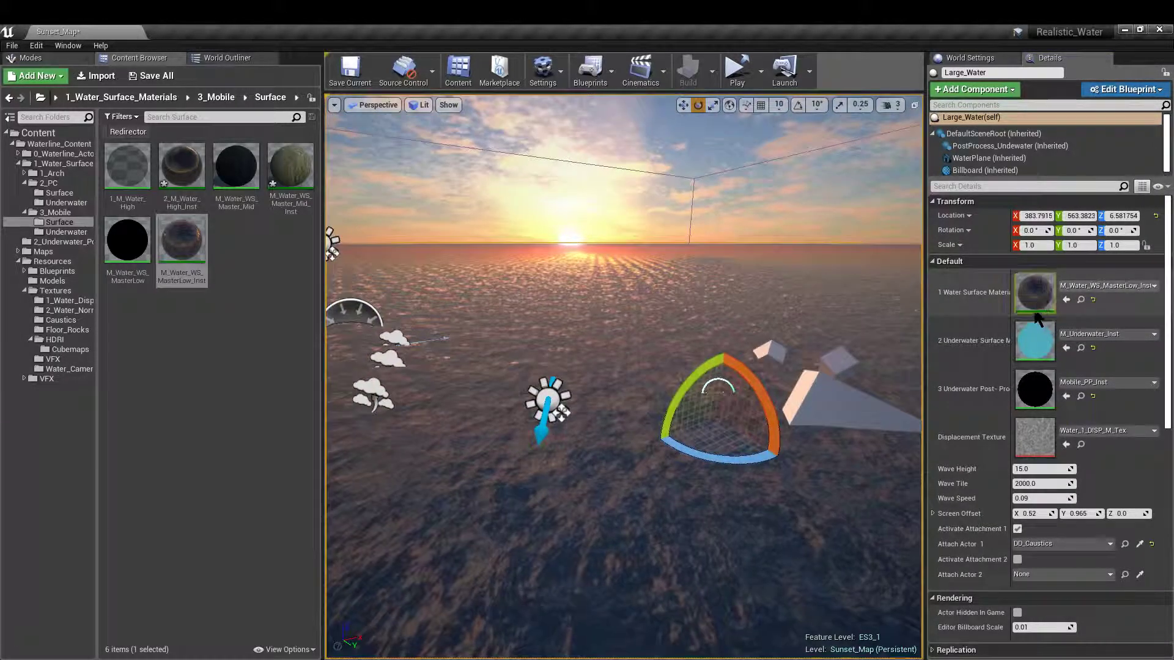
- Open Large_Water's surface material and set Horizon Brightness to about 0.45 and Water Brightness to about 0.49
double_click(1035, 292)
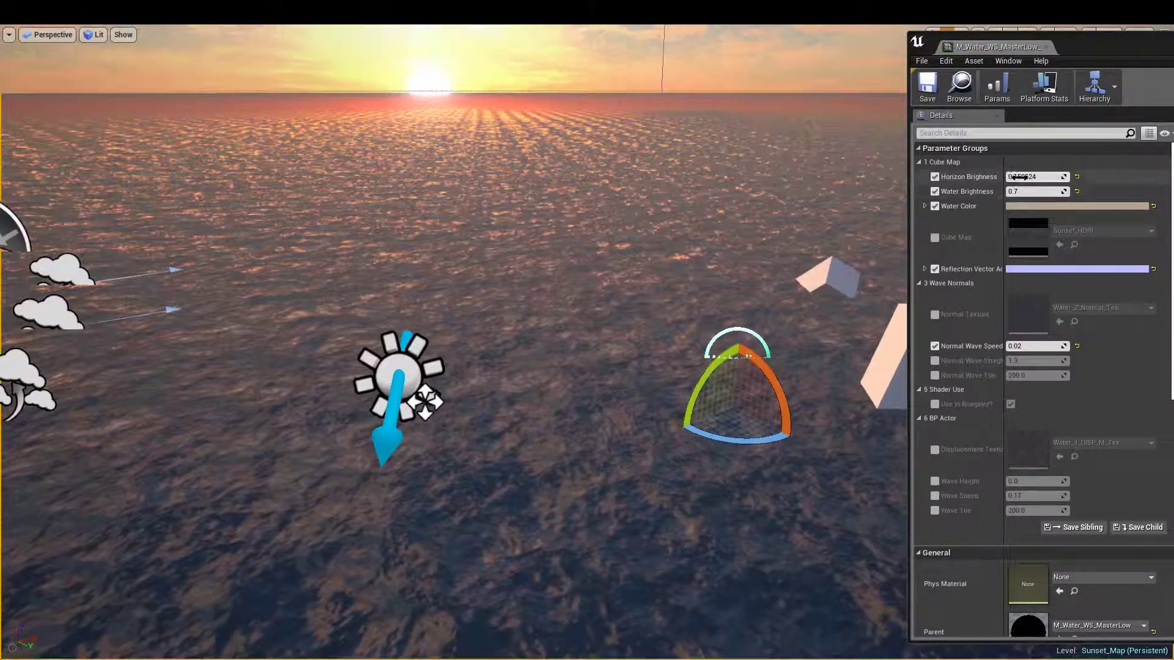
mouse_move(1020, 177)
left_mouse_down()
mouse_move(1034, 176)
mouse_move(1022, 177)
left_mouse_up()
left_click_drag(1030, 191, 1027, 192)
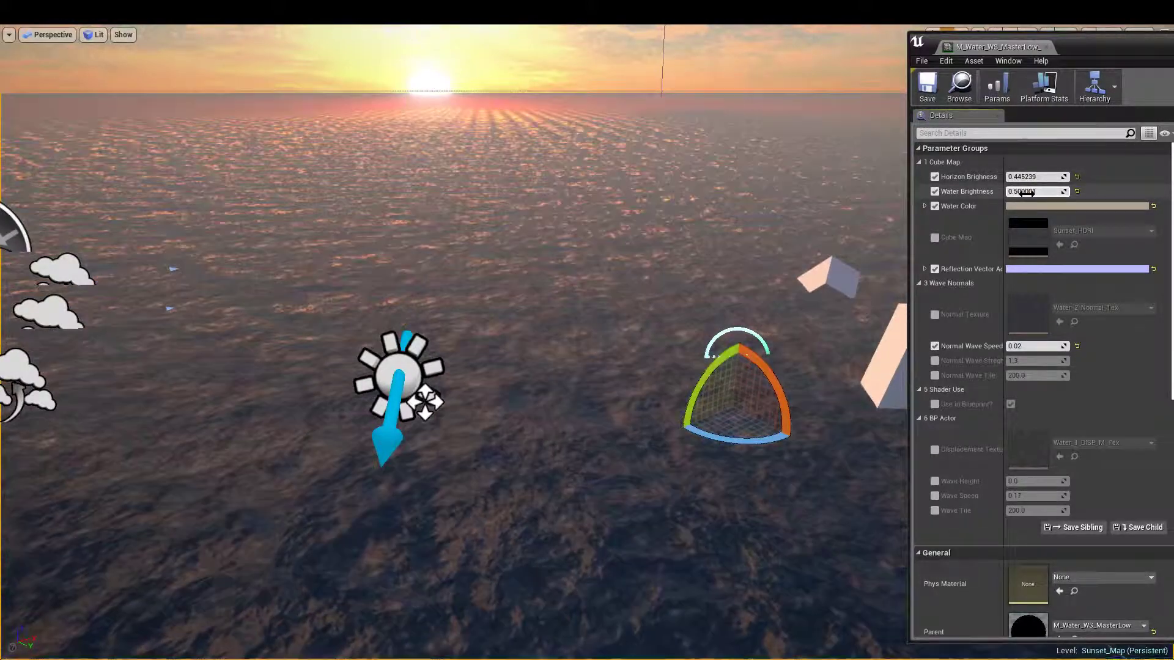
- Shift the Water Color to a slightly warmer beige and enable the Cube Map parameter with Sunset_HDRI
left_click(1054, 206)
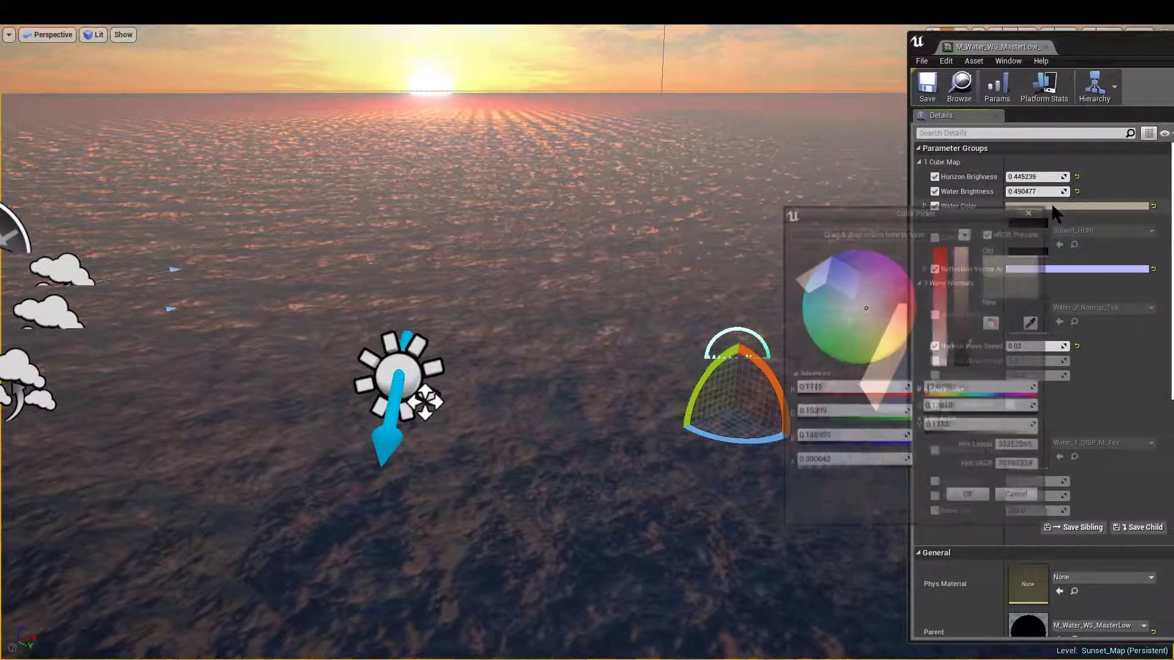
left_click_drag(885, 328, 884, 320)
left_click(972, 501)
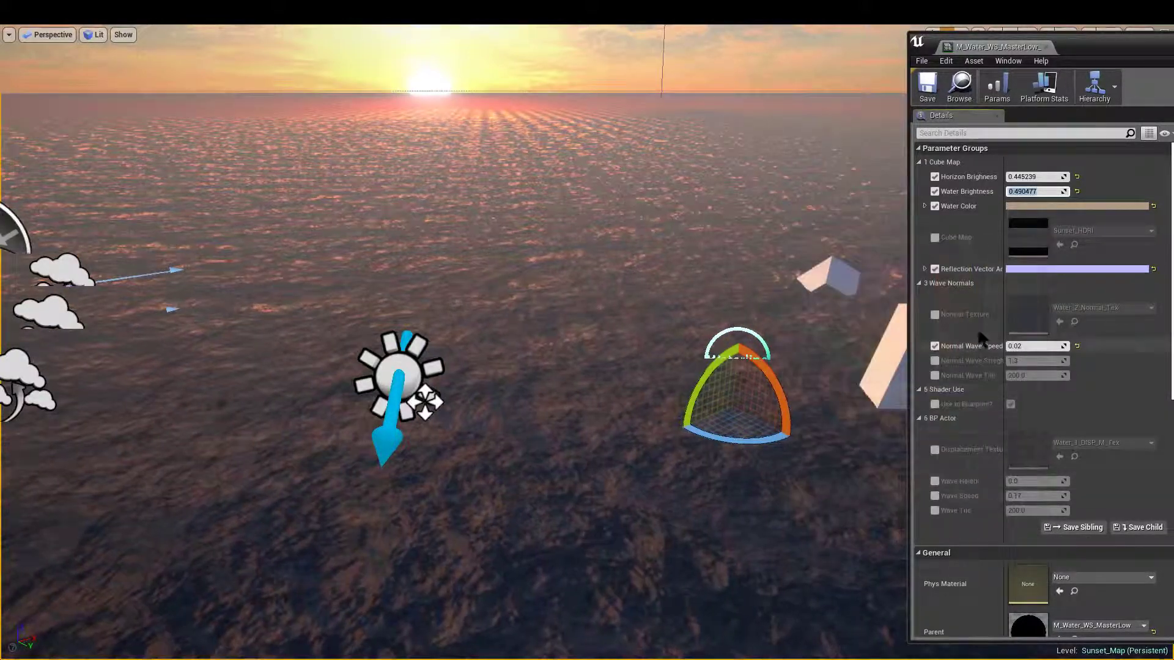
left_click(934, 239)
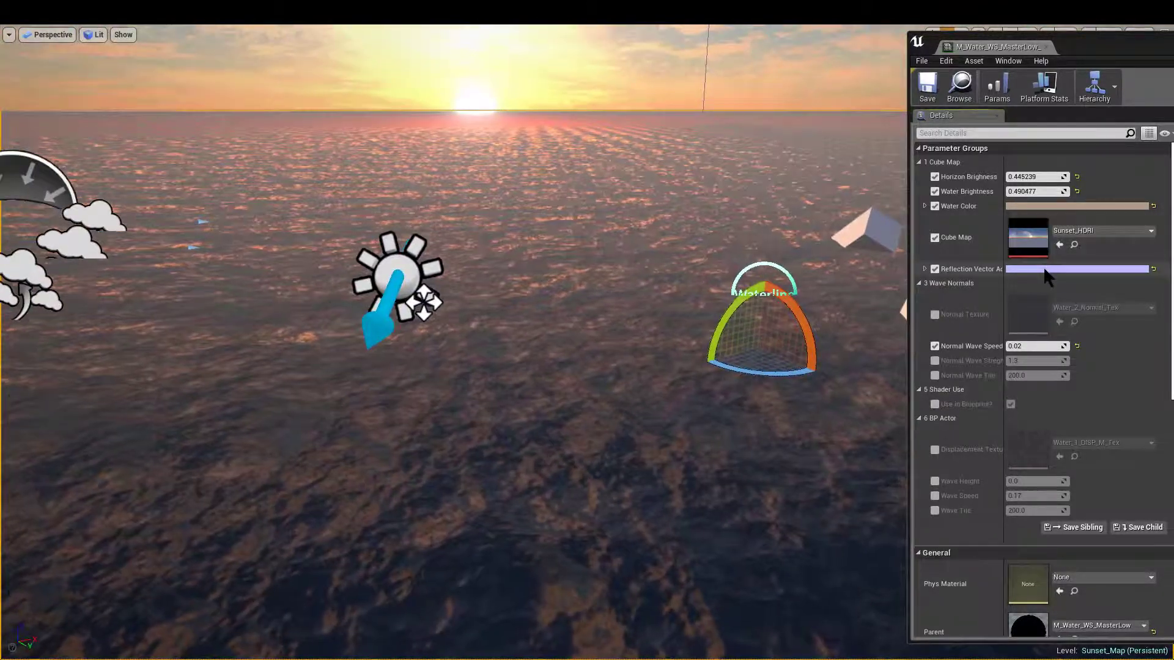
- Change the Reflection Vector Adjustment color to white and check the sea's reflections around the floating blocks
left_click(1045, 270)
left_click_drag(836, 371, 851, 372)
left_click(963, 562)
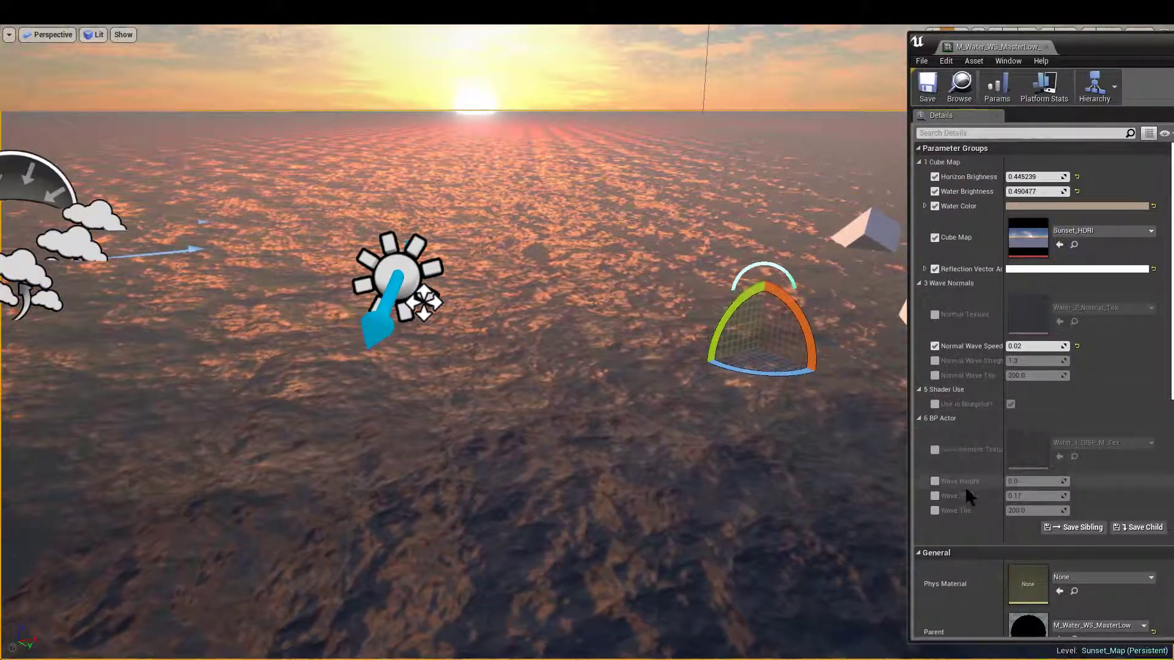
right_click_drag(868, 398, 822, 370)
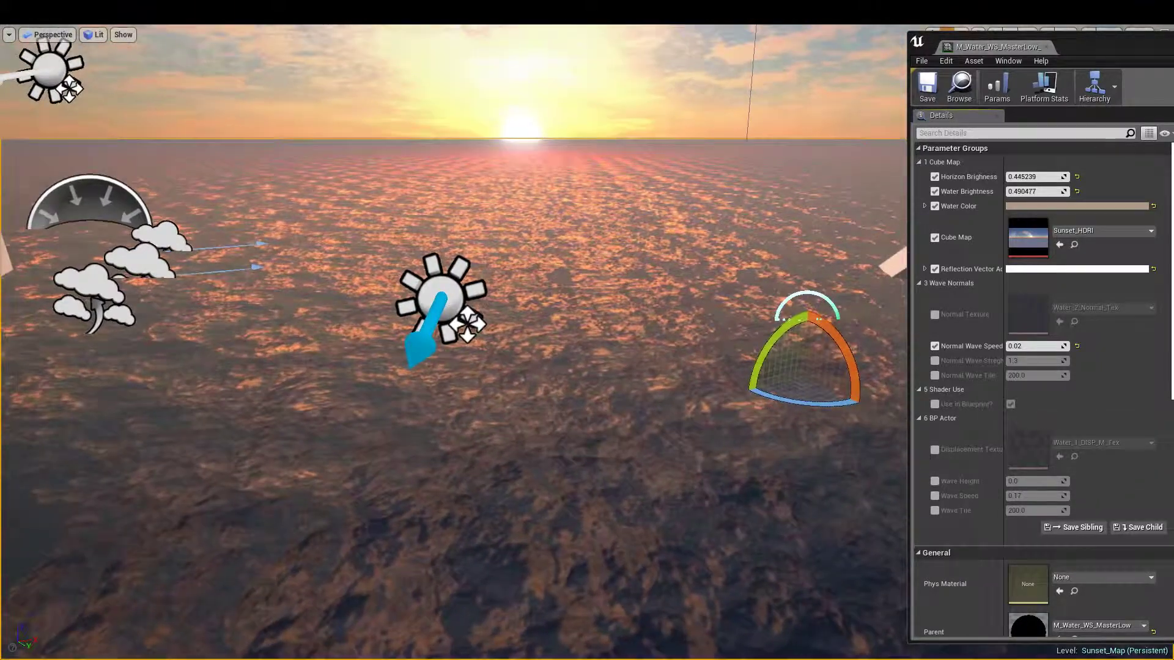
right_click_drag(672, 342, 693, 335)
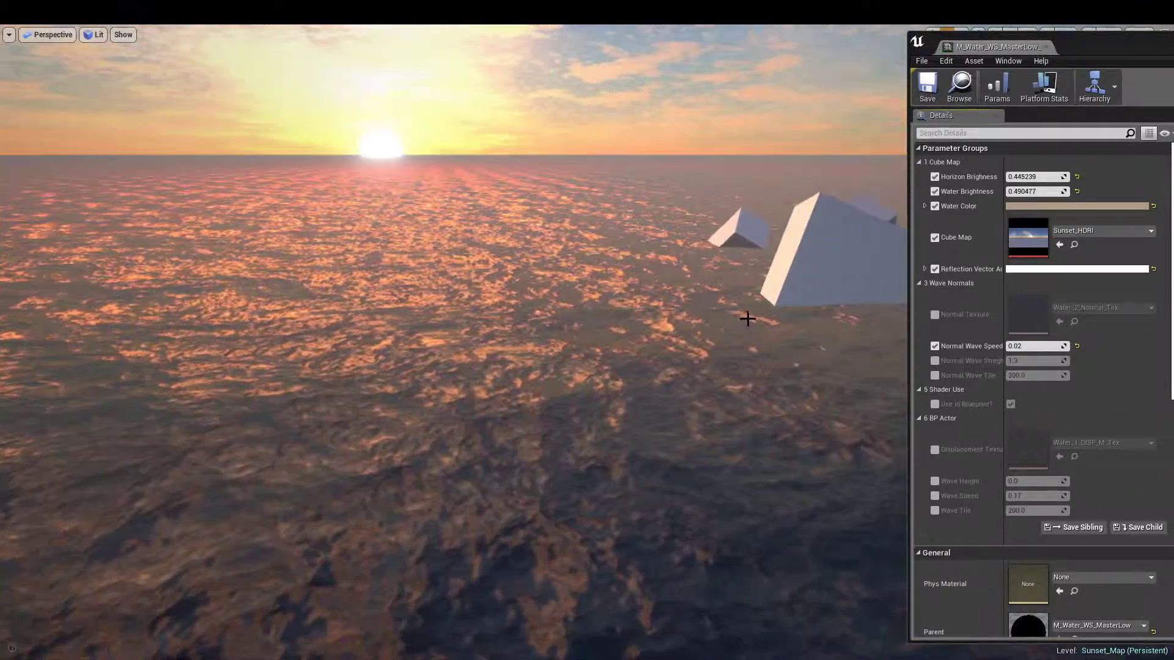
key("g")
mouse_move(752, 339)
left_mouse_down()
mouse_move(768, 331)
mouse_move(775, 269)
mouse_move(765, 355)
left_mouse_up()
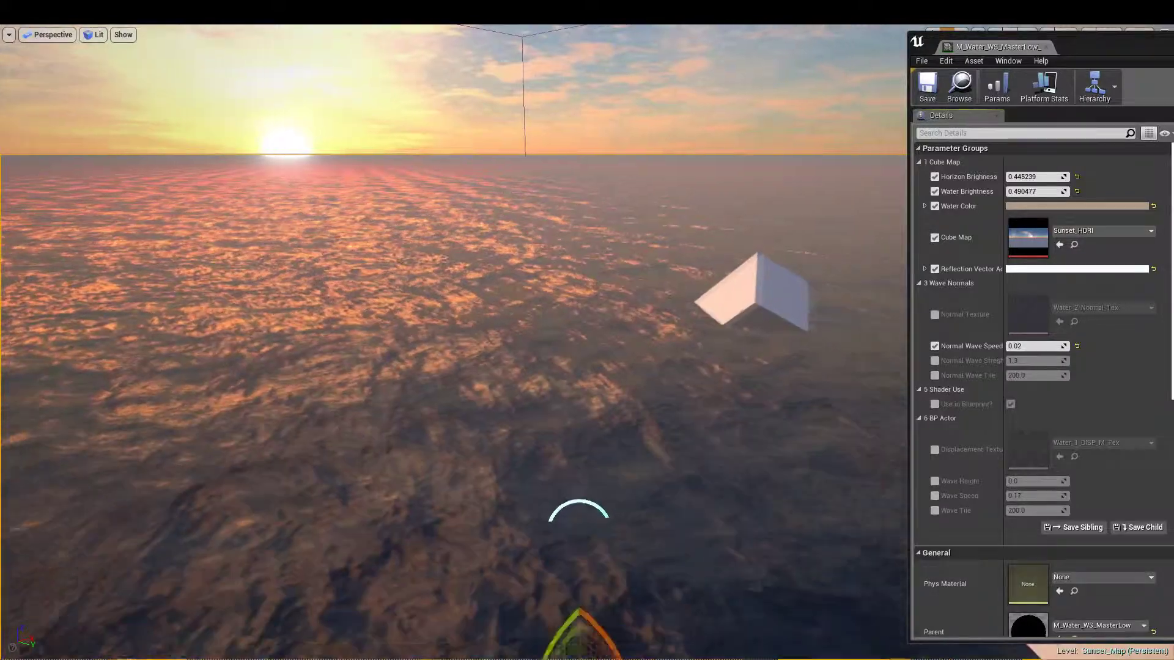
right_click_drag(766, 319, 765, 302)
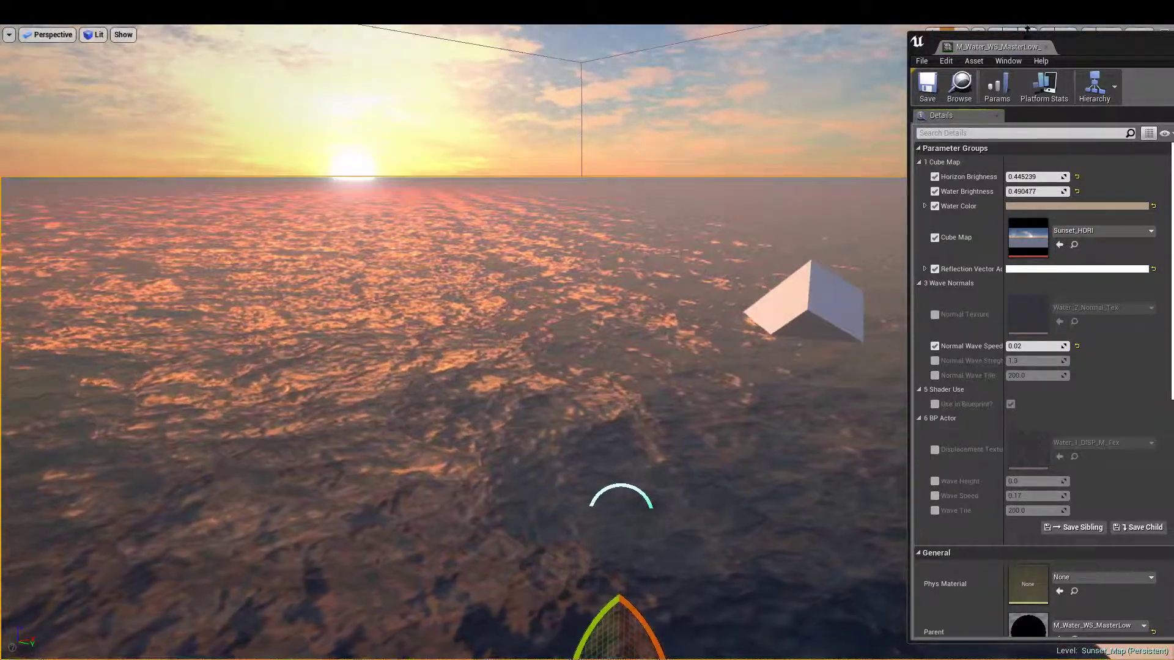
- Close the surface material and open Large_Water's M_Underwater_Inst material beside an enlarged viewport showing the scene from below the water
left_click(1046, 47)
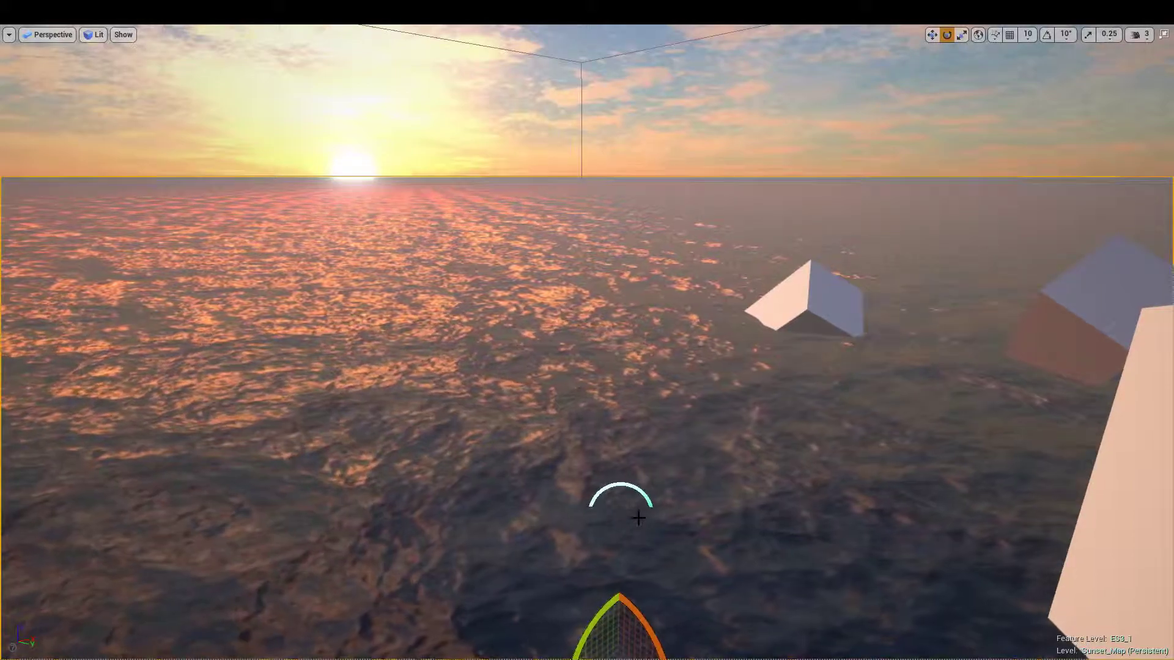
key("F11")
right_click_drag(757, 320, 753, 245)
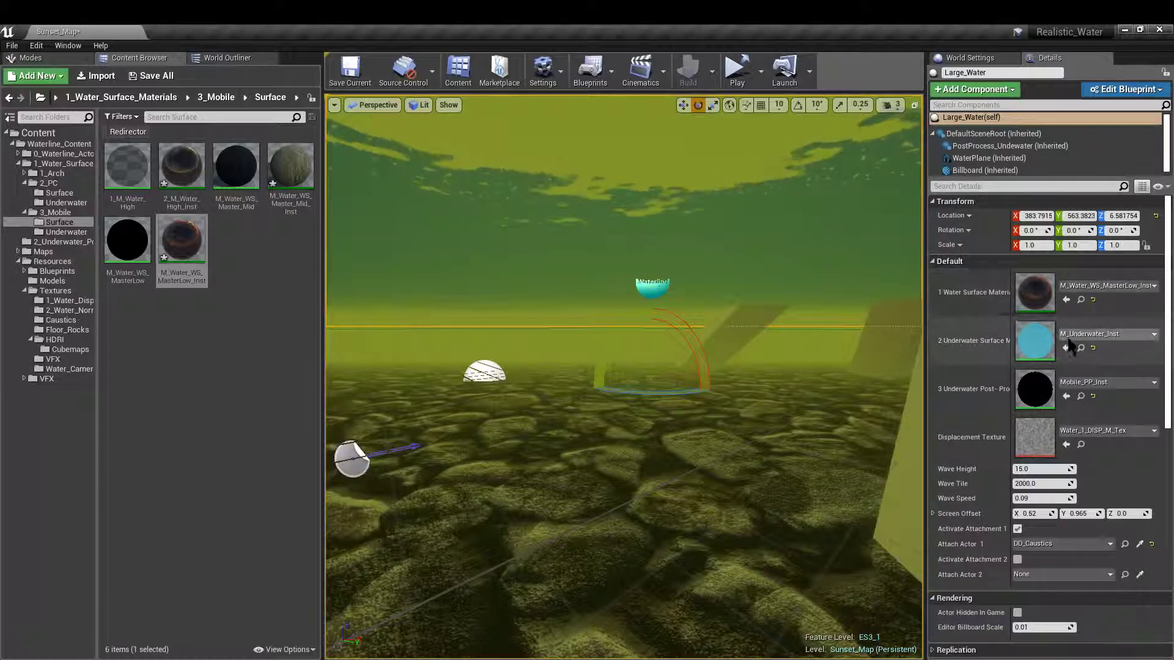
double_click(1038, 346)
right_click_drag(780, 304, 780, 253)
key("F11")
scroll(779, 306, "down", 1)
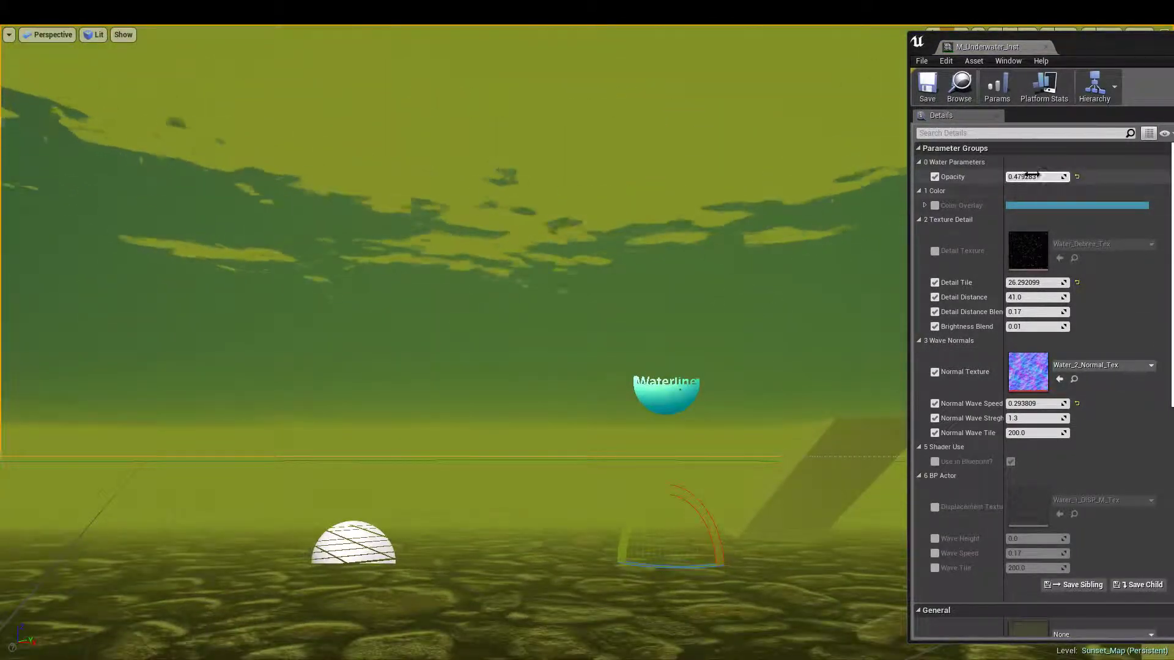
- Set the underwater material's Opacity to about 0.52 and enable Color Overlay with a pale grey-green (hex sRGB 97AB9A)
left_click_drag(1033, 175, 1019, 178)
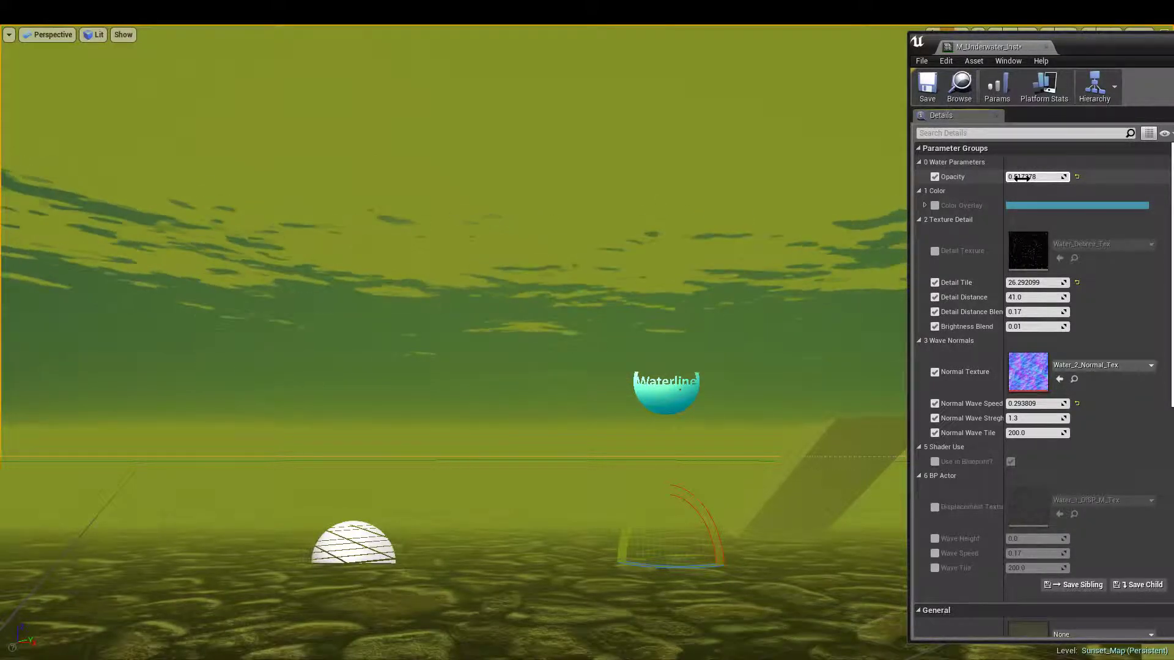
left_click(935, 206)
left_click(1036, 206)
left_click_drag(872, 286, 827, 287)
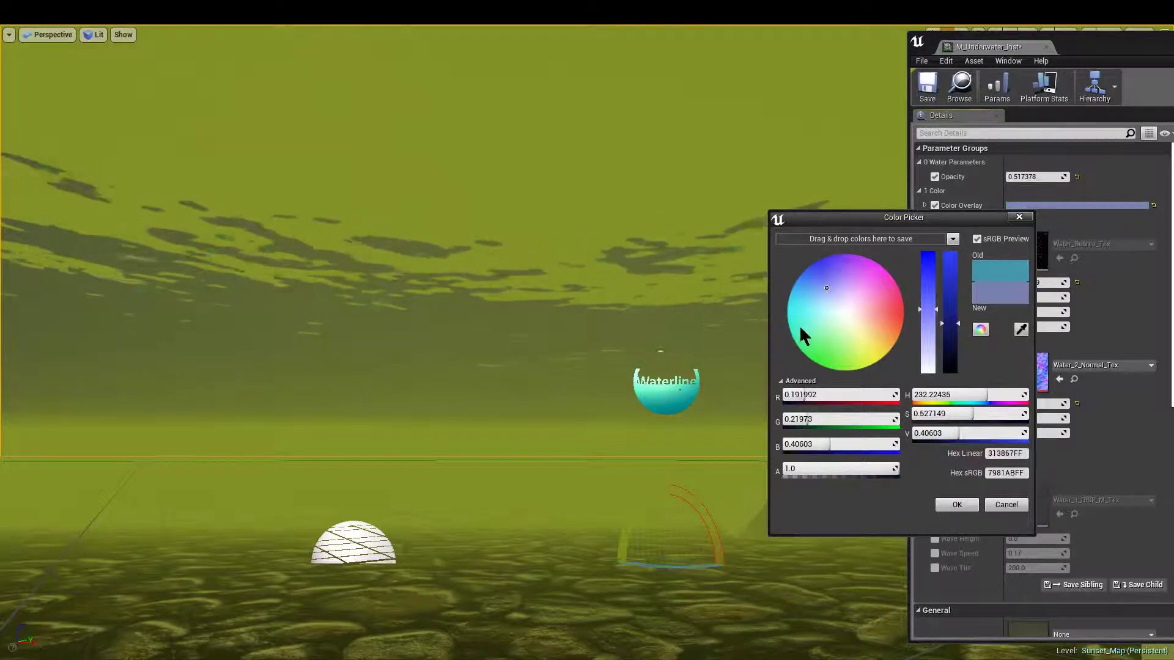
left_click_drag(800, 328, 837, 323)
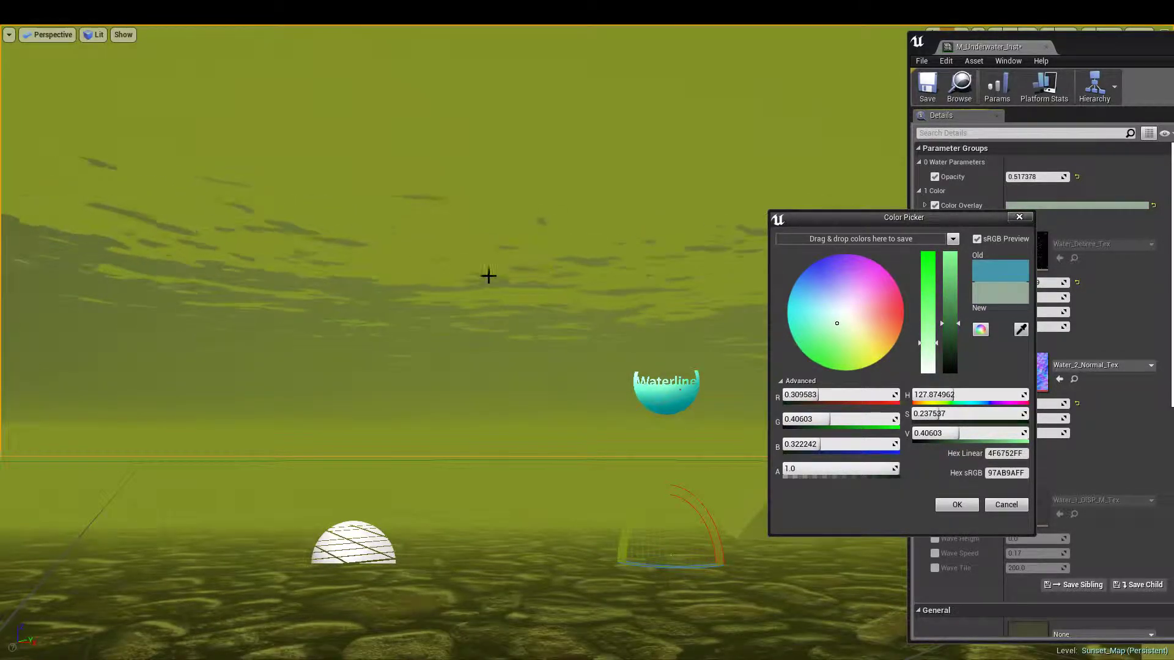
right_click_drag(488, 276, 563, 296)
left_click(957, 504)
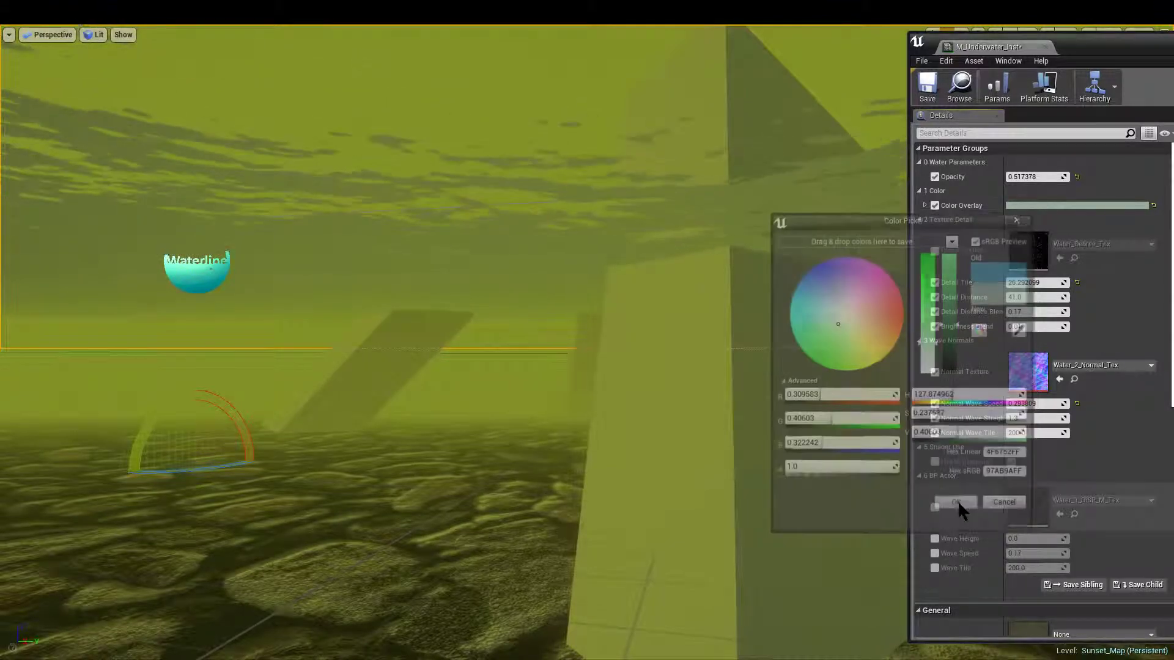
right_click_drag(744, 306, 666, 256)
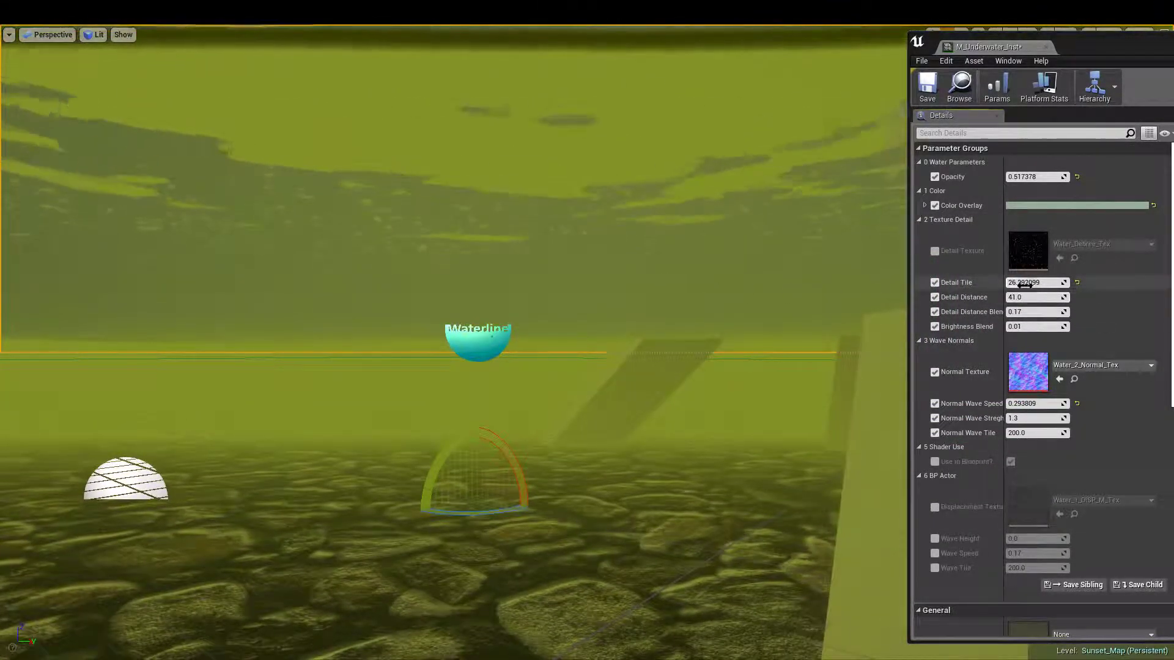
- Set Detail Tile to about 24.6, Detail Distance to about 70.3, Detail Distance Blend to about 0.10 and Brightness Blend to about -0.12
left_click_drag(1024, 284, 991, 283)
right_click_drag(747, 272, 749, 279)
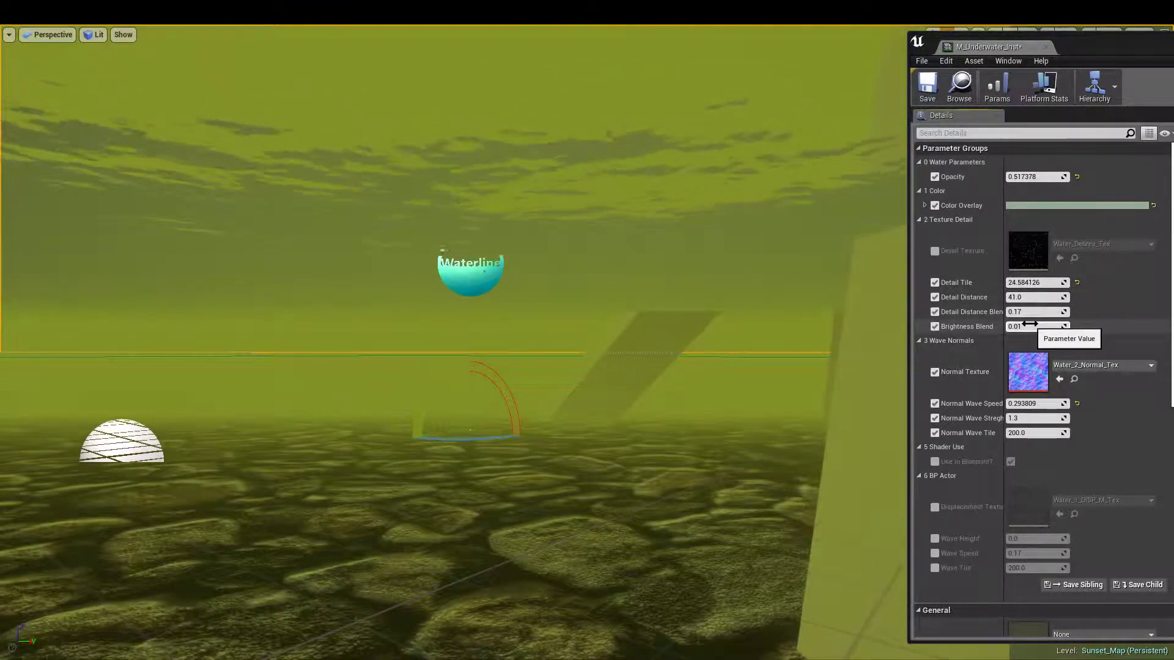
right_click_drag(519, 288, 520, 288)
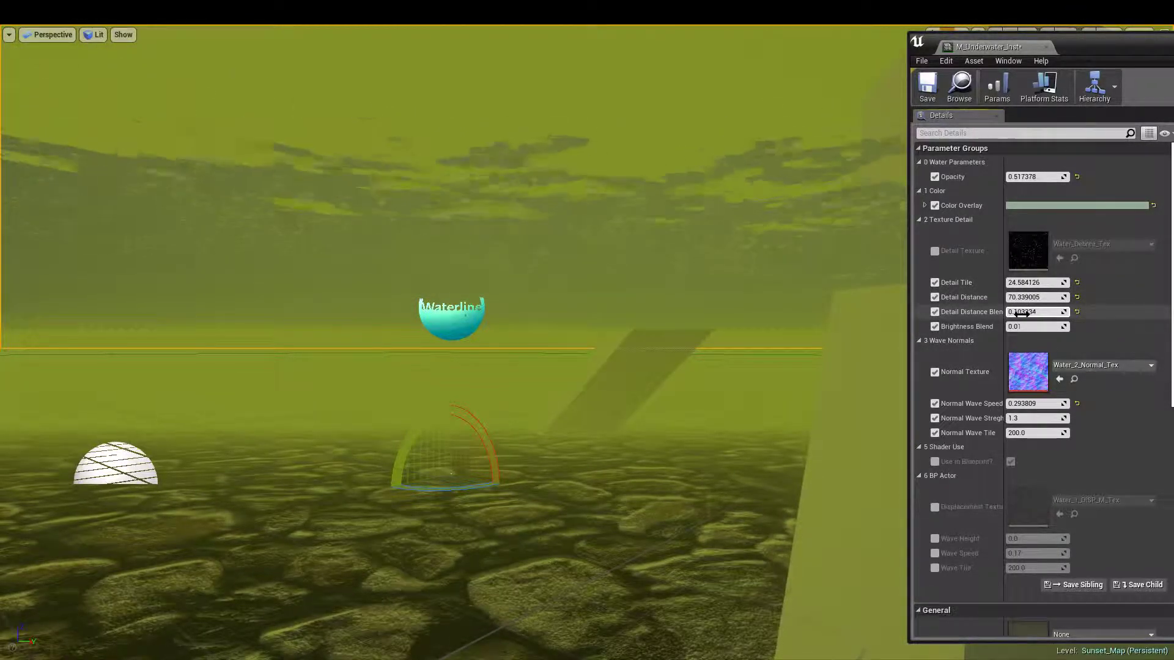
left_click_drag(1034, 329, 1042, 327)
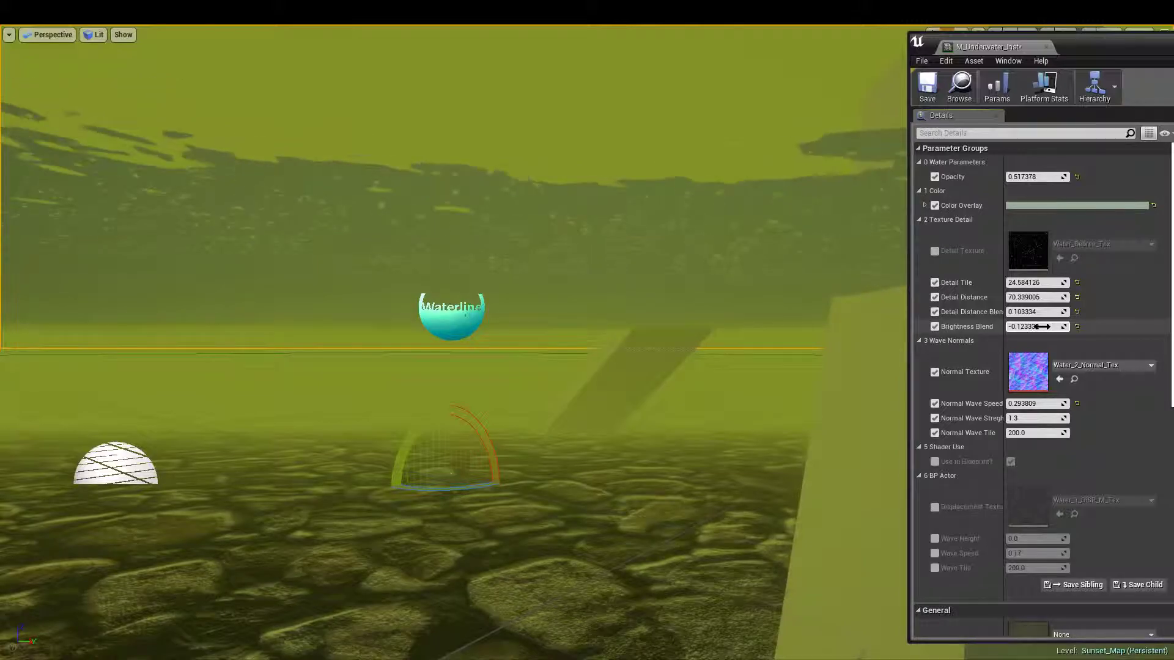
right_click_drag(791, 296, 781, 298)
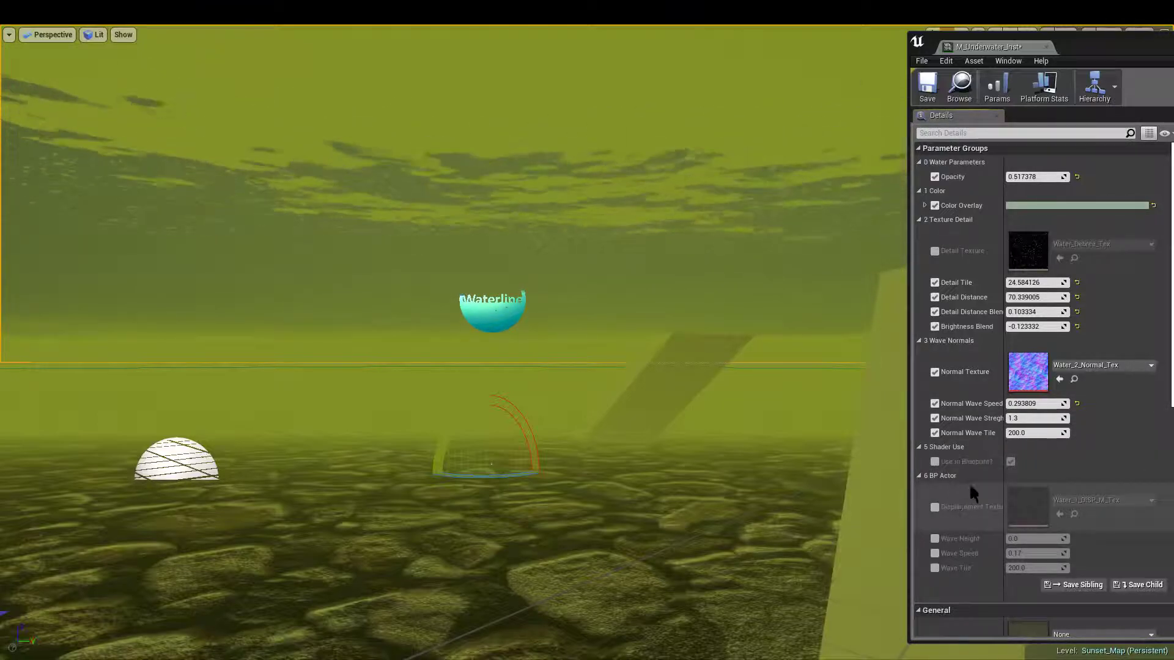
- Close M_Underwater_Inst and open Large_Water's post-process material Mobile_PP_Inst beside an enlarged viewport
left_click(1048, 47)
mouse_move(728, 251)
right_mouse_down()
mouse_move(679, 257)
mouse_move(713, 262)
right_mouse_up()
key("F11")
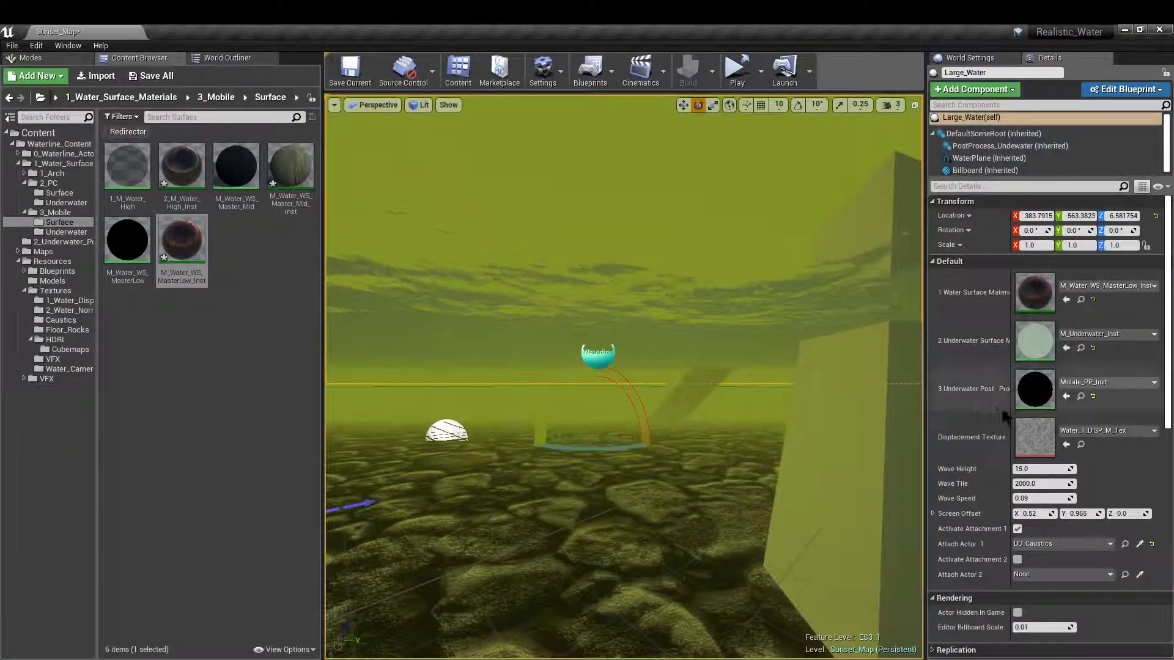
double_click(1035, 406)
right_click_drag(734, 322, 773, 338)
key("F11")
- Examine the waterline facing the sun from a half-submerged camera, with the editor icons hidden
key("e")
mouse_move(666, 332)
right_mouse_down()
mouse_move(614, 332)
mouse_move(671, 324)
mouse_move(671, 349)
right_mouse_up()
key("g")
key("e")
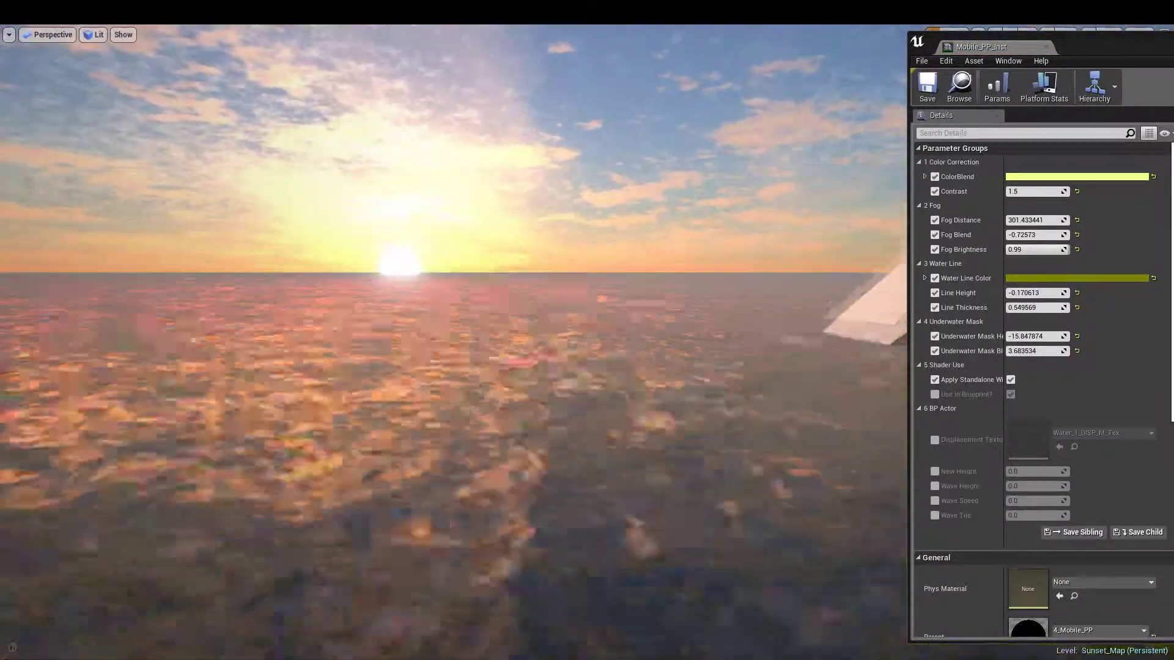
key("g")
right_click_drag(710, 304, 687, 329)
key("q")
key("e")
key("q")
key("g")
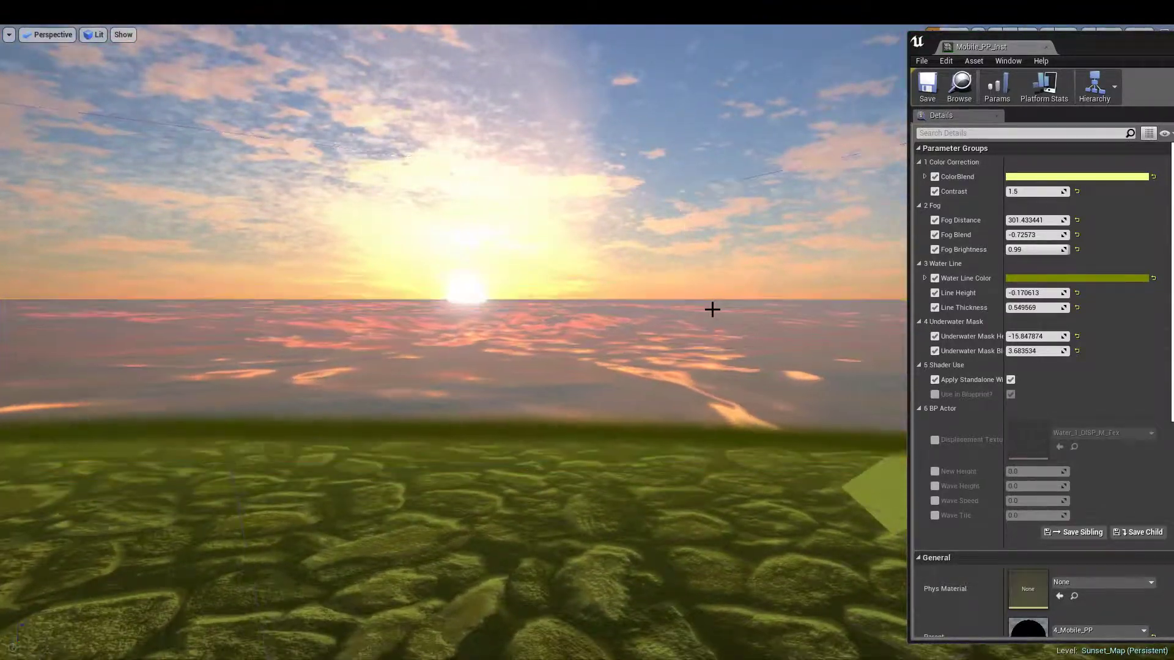
- Set ColorBlend to a muted green (hex sRGB A5CE84) and Contrast to about 1.44
left_click(1016, 179)
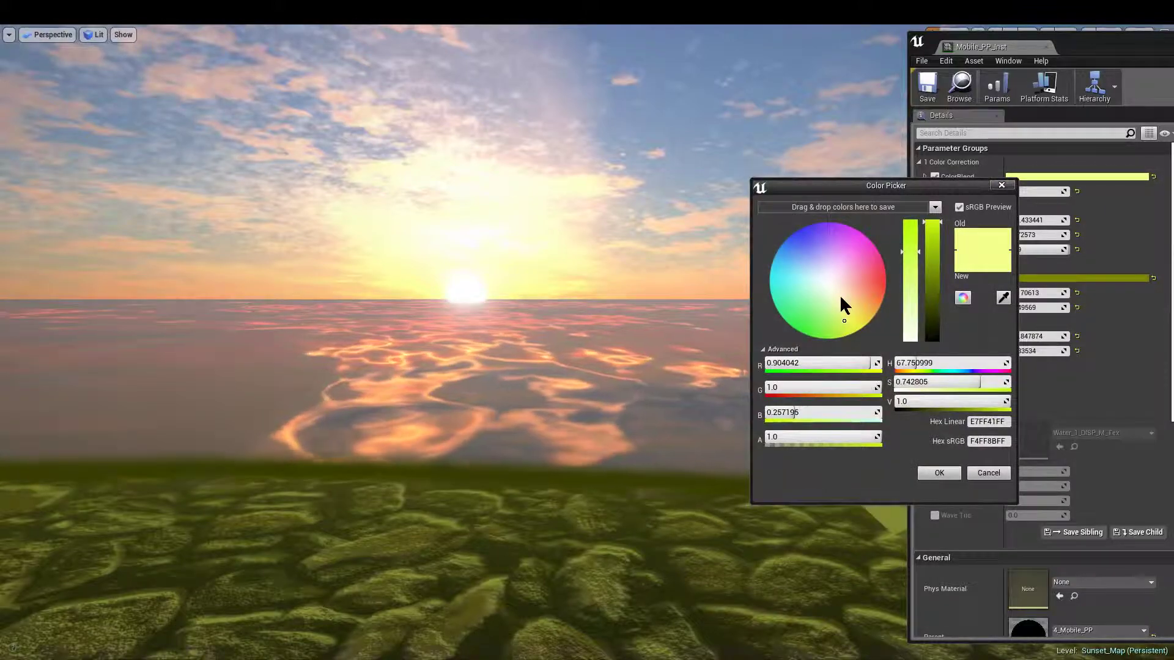
left_click_drag(839, 295, 826, 315)
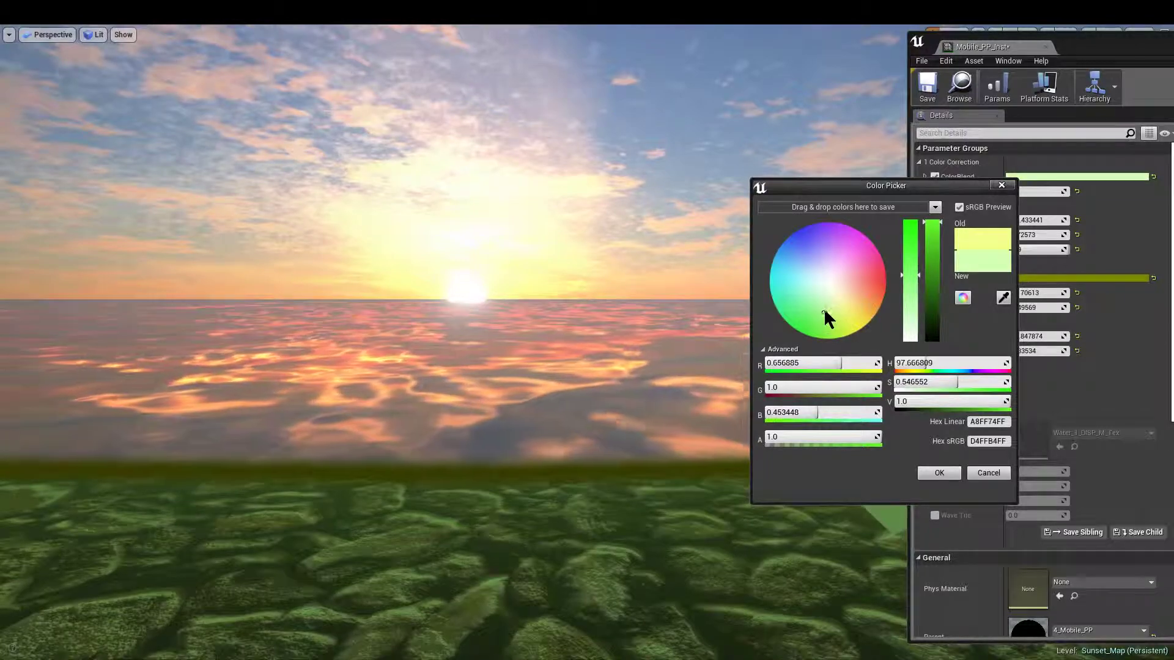
left_click_drag(936, 254, 934, 260)
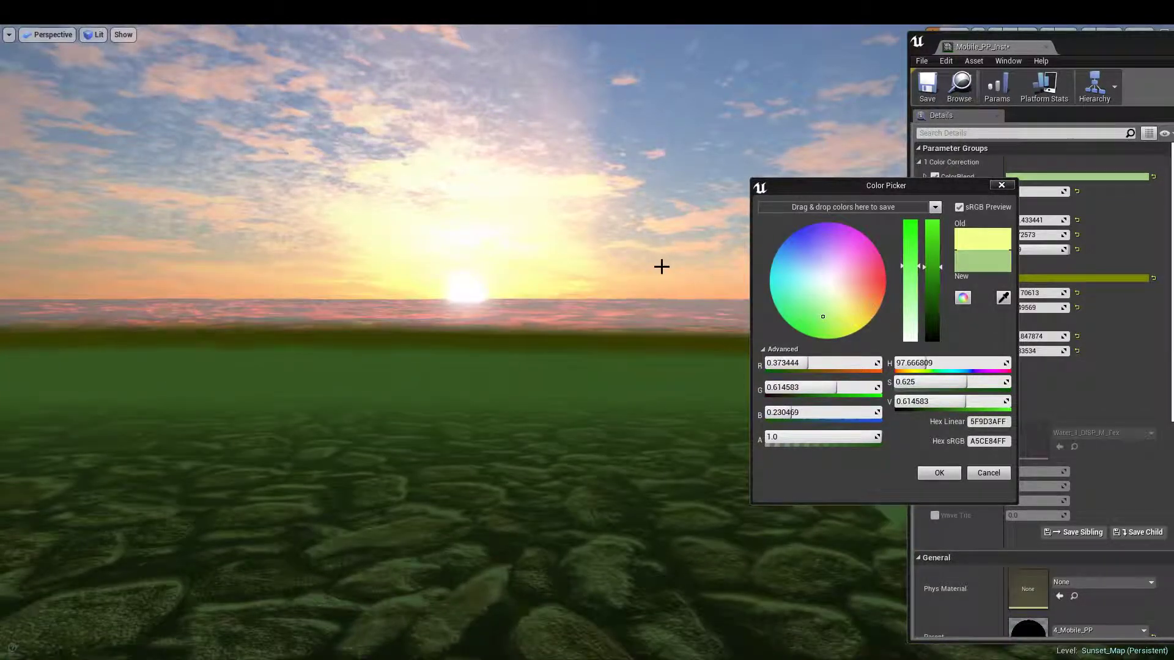
left_click(938, 473)
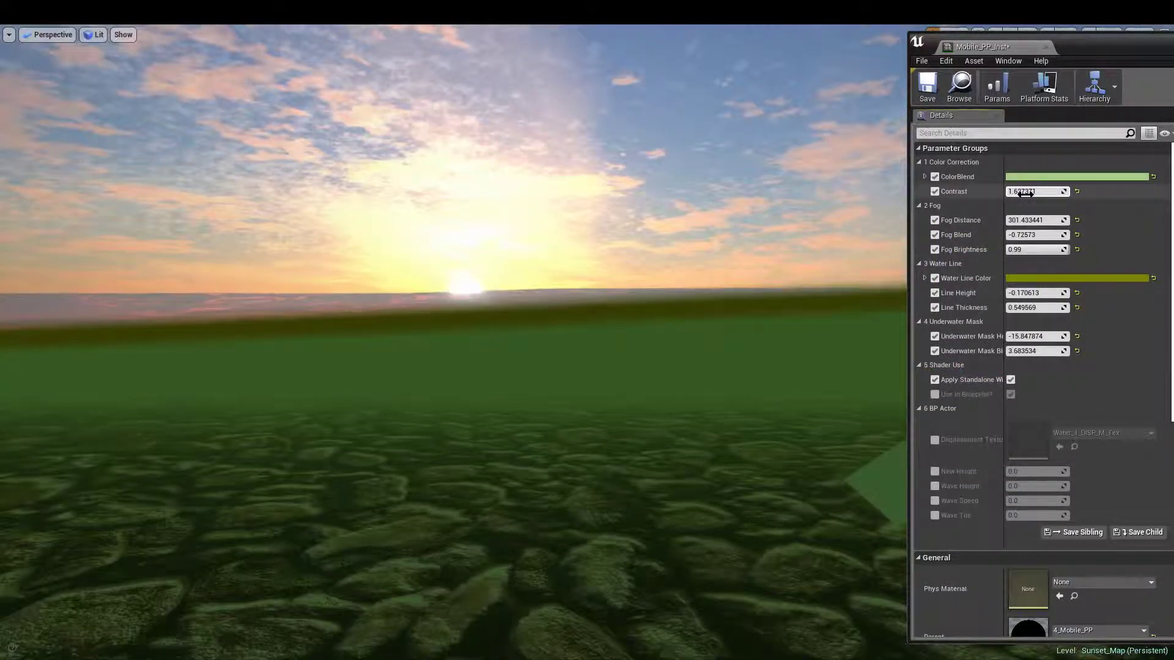
left_click_drag(1026, 195, 1020, 194)
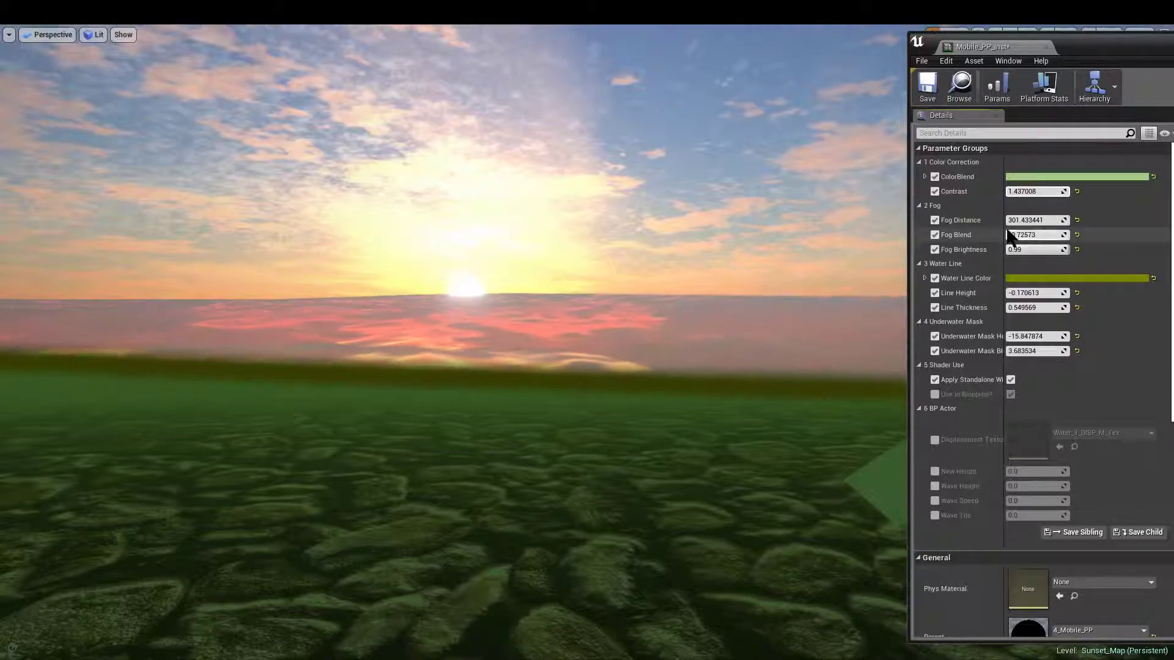
- Set the underwater Fog Distance to about 227, Fog Blend to about -1.55 and Fog Brightness to 1.0
middle_click_drag(794, 241, 794, 257)
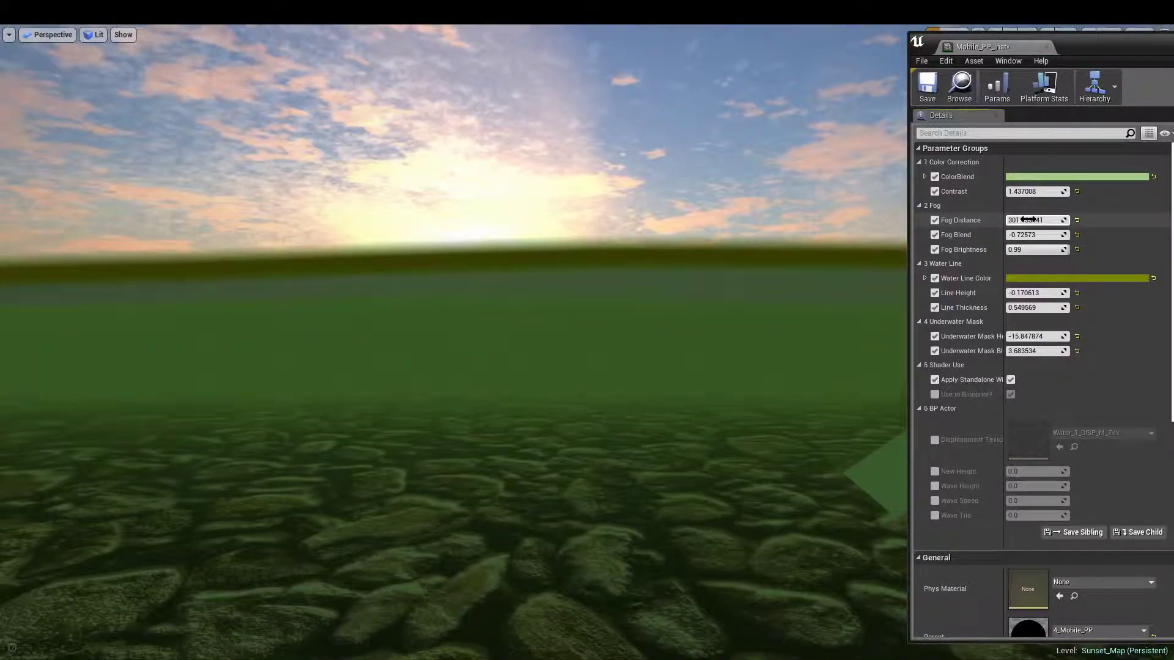
left_click_drag(1028, 220, 977, 234)
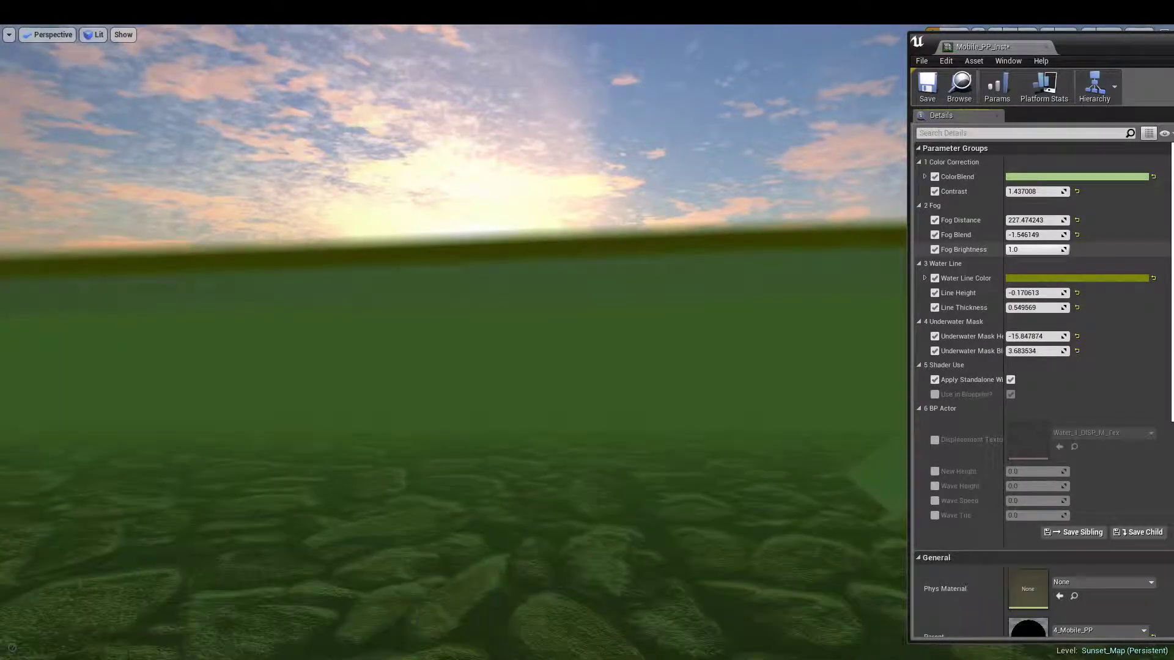
mouse_move(1034, 249)
left_mouse_down()
mouse_move(1065, 251)
mouse_move(1040, 250)
left_mouse_up()
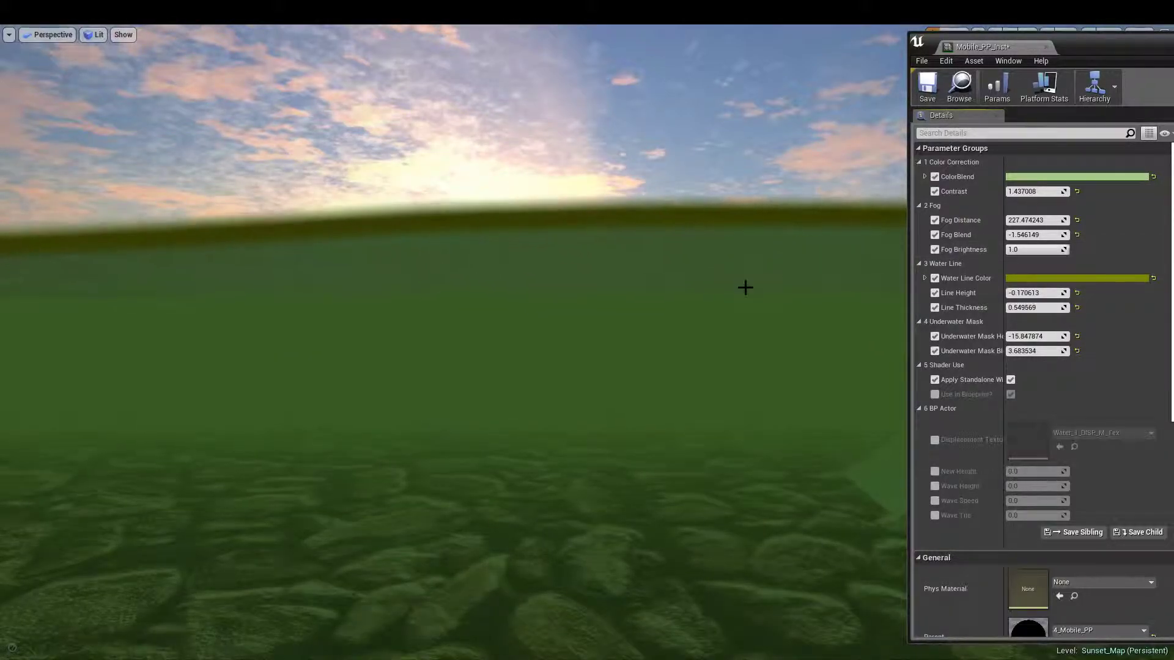
- Change the Water Line Color to a dark grey-green (hex sRGB 748562)
middle_click_drag(745, 287, 746, 230)
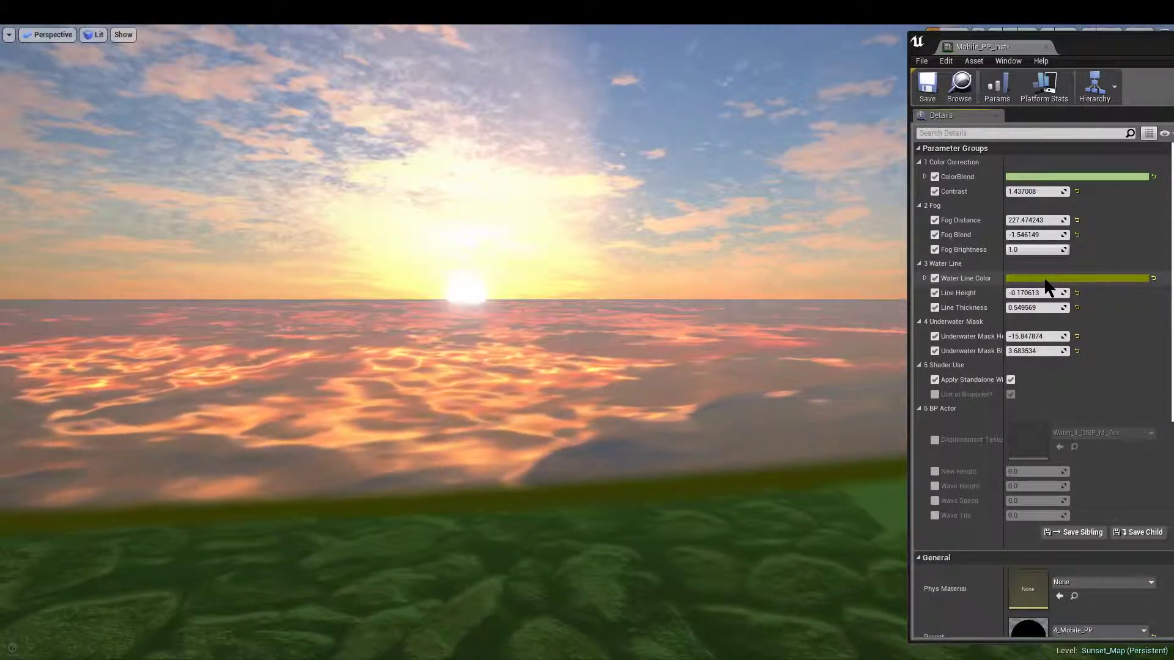
left_click(1046, 280)
left_click_drag(813, 415, 853, 410)
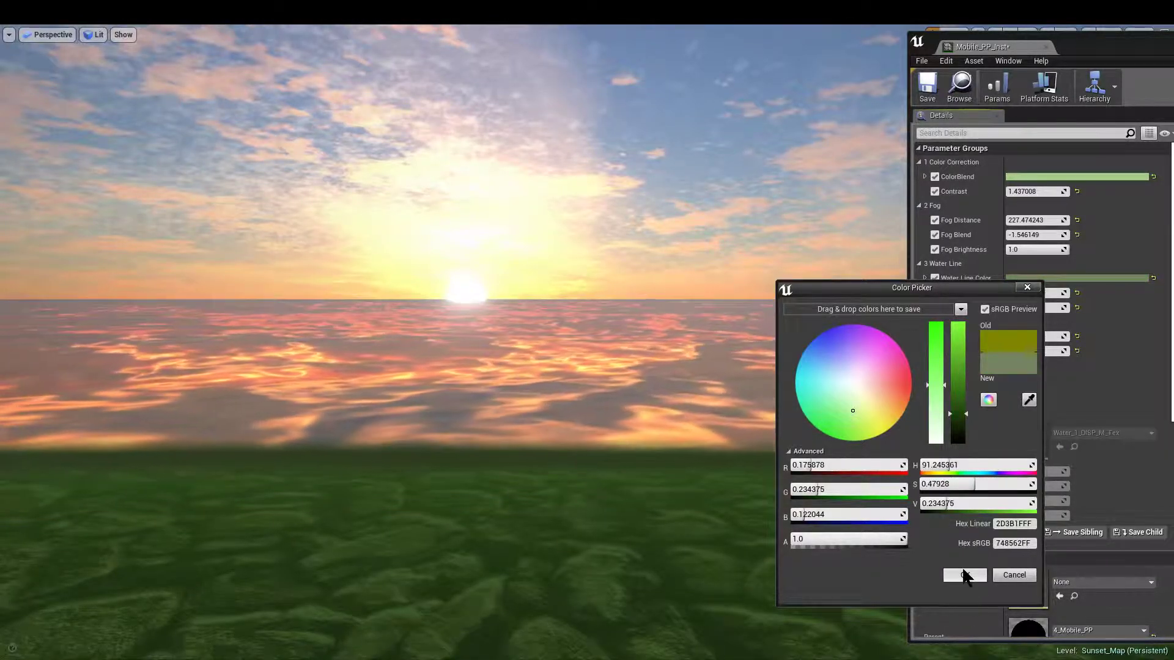
left_click(965, 575)
- Fine-tune Line Height to about -0.1707 and Underwater Mask Height to about -15.90, checking the waterline and the sea surface
mouse_move(1036, 293)
left_mouse_down()
mouse_move(1012, 293)
mouse_move(1066, 292)
mouse_move(989, 293)
mouse_move(1015, 293)
left_mouse_up()
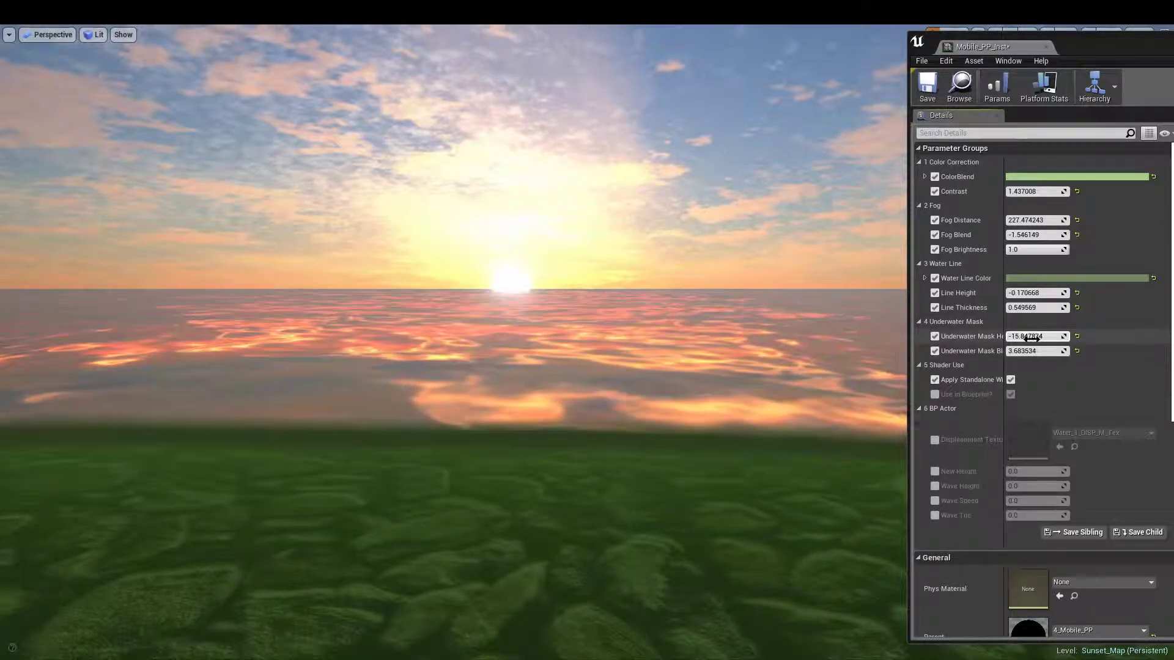
left_click_drag(1027, 337, 1035, 336)
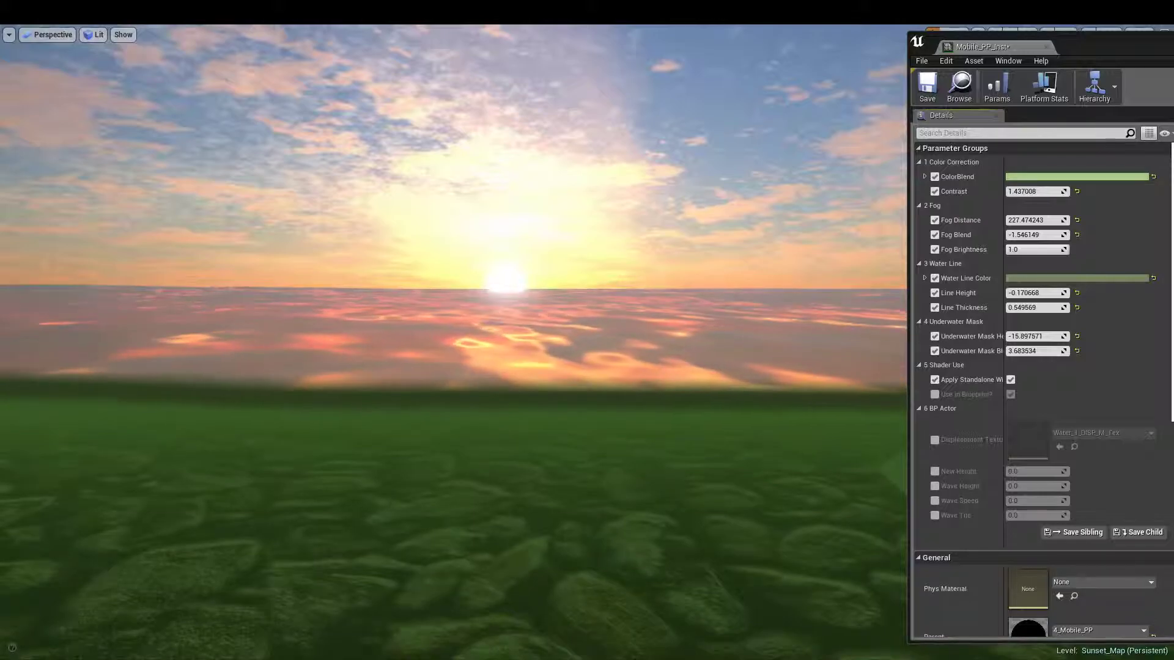
mouse_move(697, 371)
right_mouse_down()
mouse_move(628, 517)
mouse_move(696, 371)
right_mouse_up()
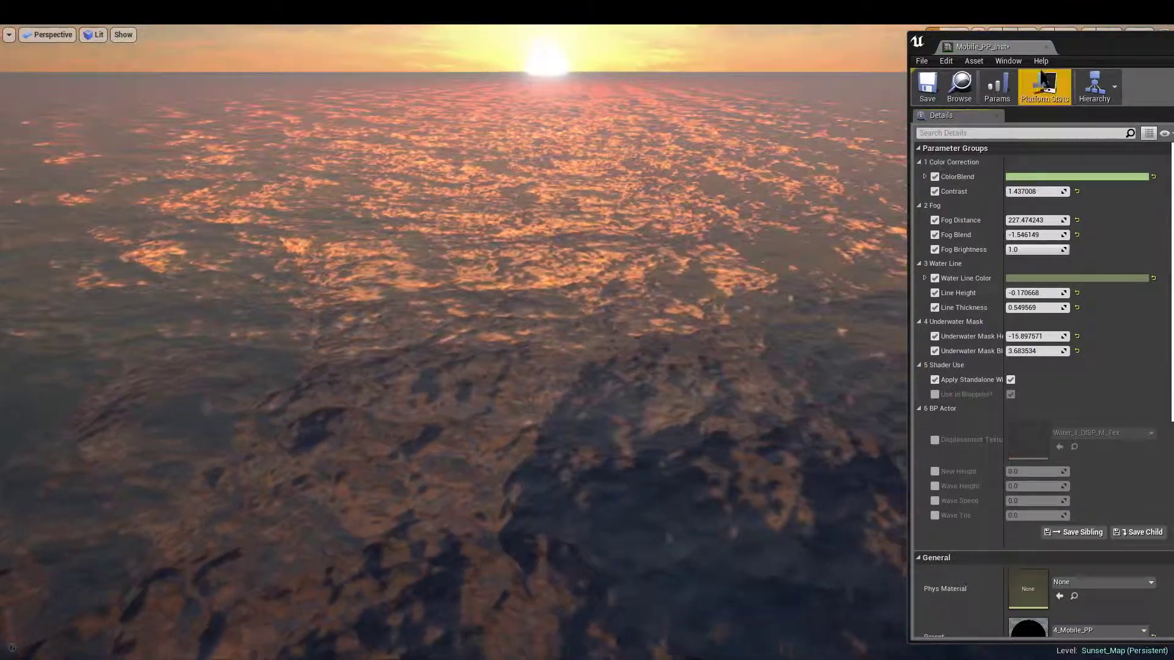
- Close Mobile_PP_Inst, restore the full editor layout and assign 2_M_Water_High_Inst as Large_Water's surface material
left_click(1046, 46)
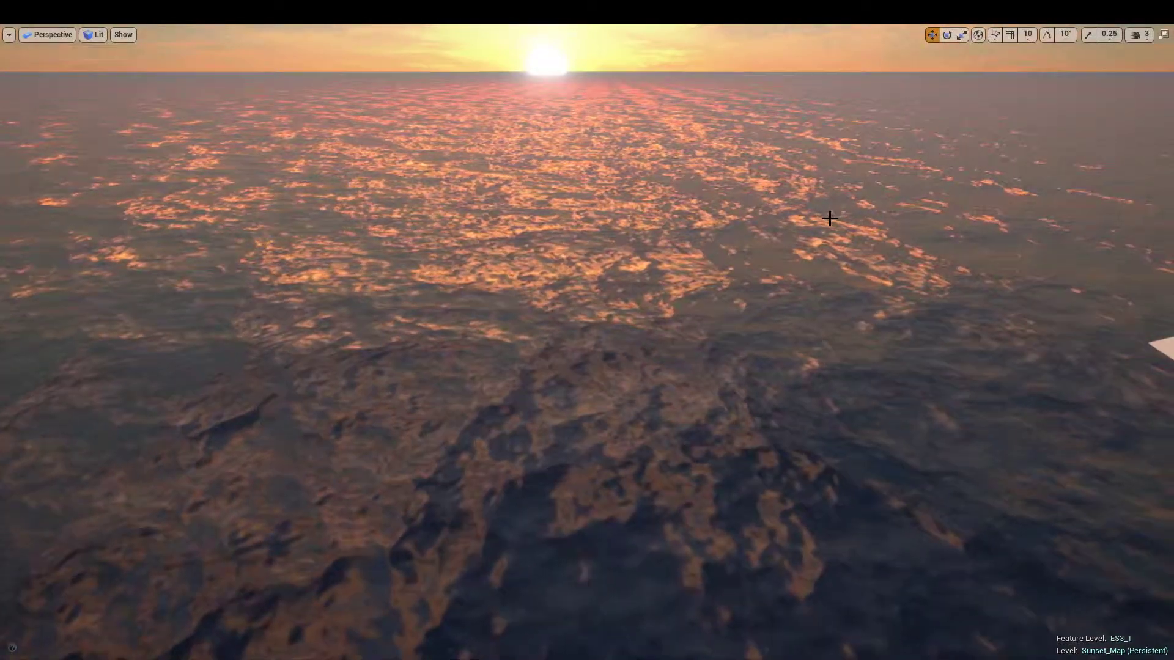
mouse_move(828, 218)
right_mouse_down()
mouse_move(828, 245)
mouse_move(828, 220)
right_mouse_up()
key("g")
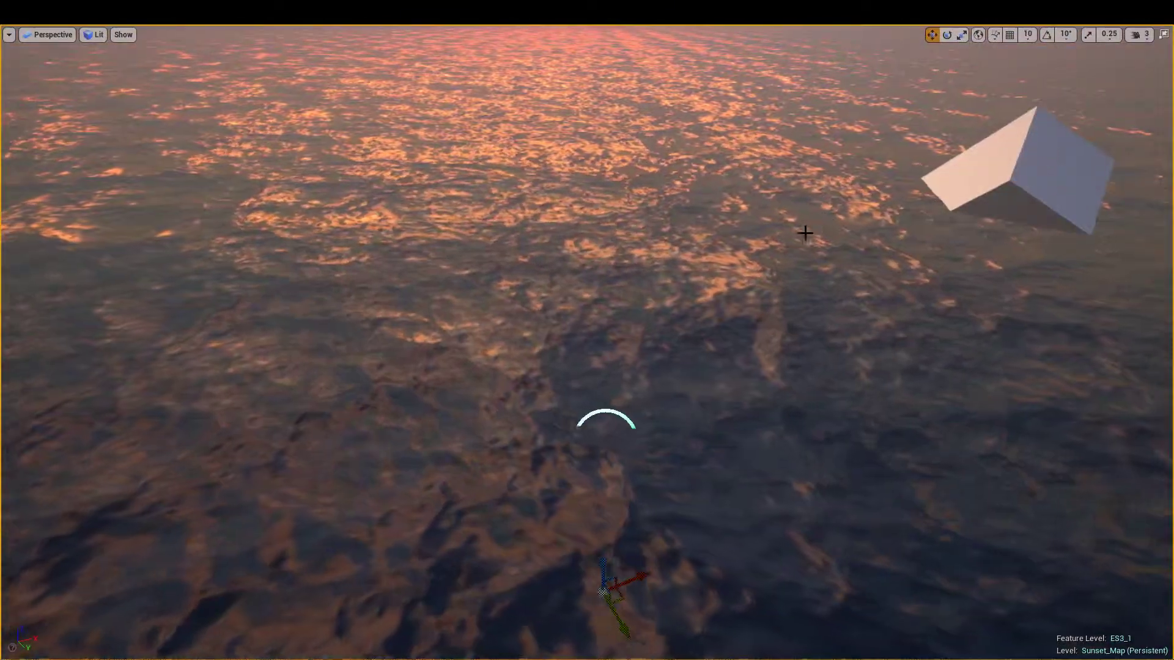
key("F11")
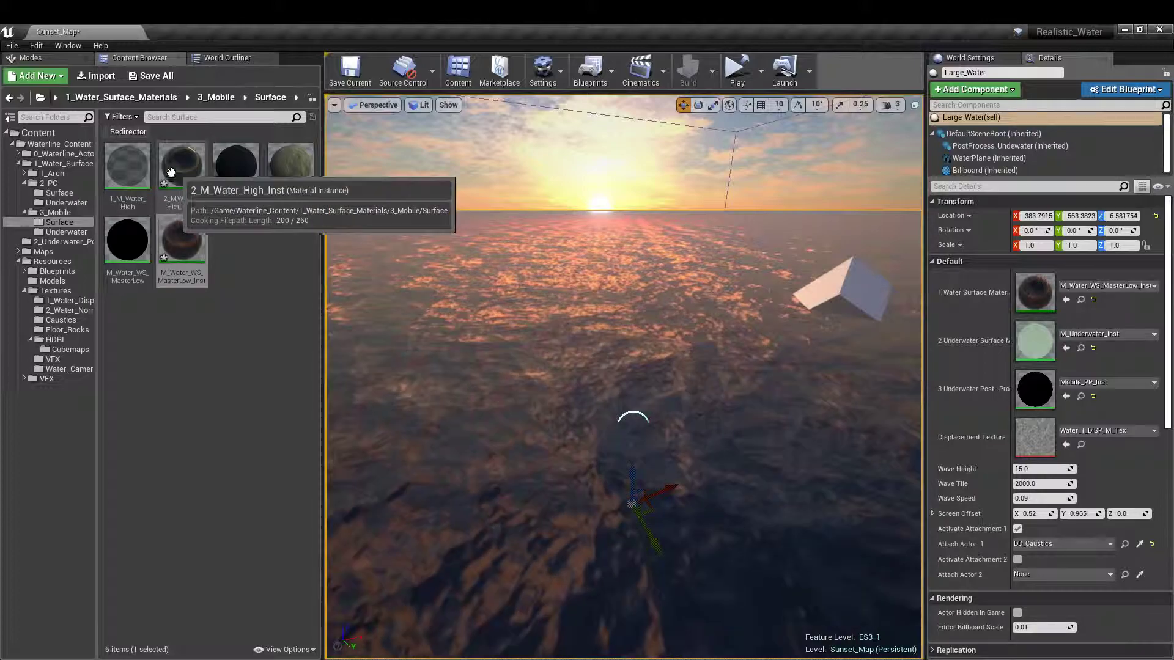
left_click_drag(192, 170, 1035, 292)
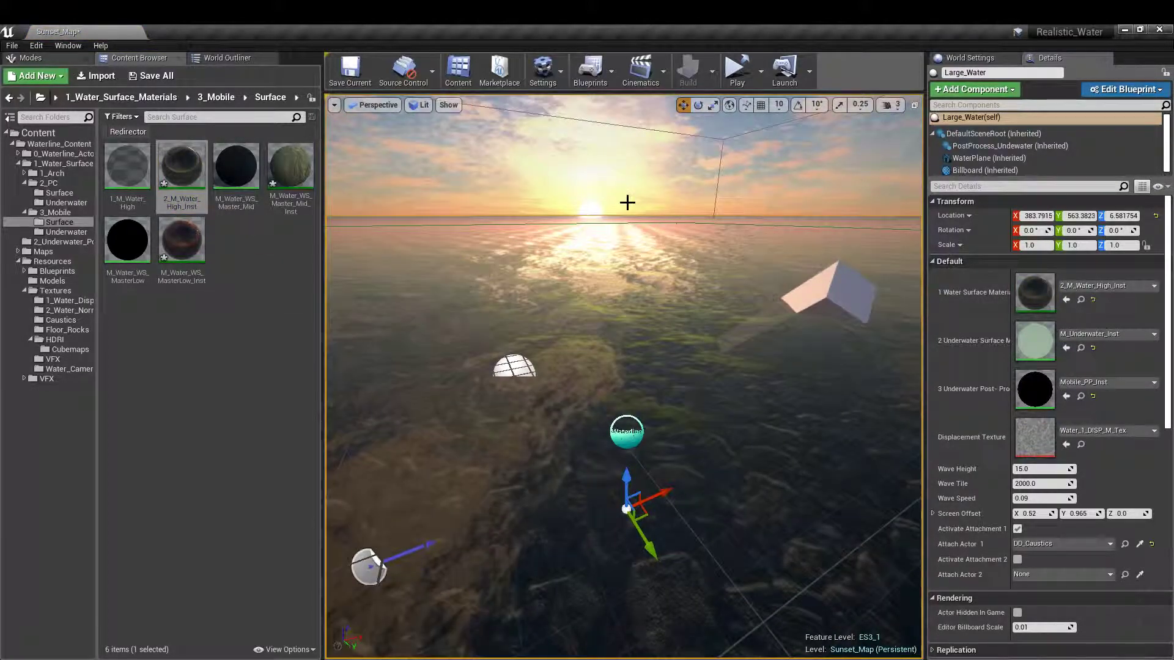
- Check which Preview Rendering Level is active and look around the level at the water with the High mobile material
left_click(543, 70)
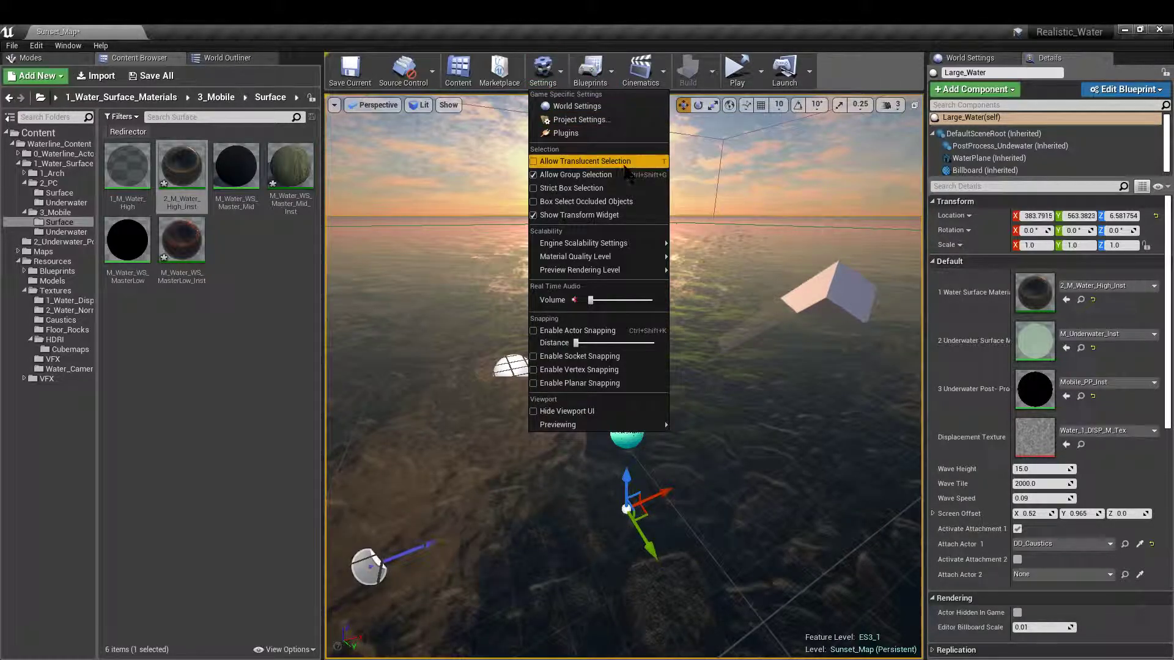
mouse_move(614, 260)
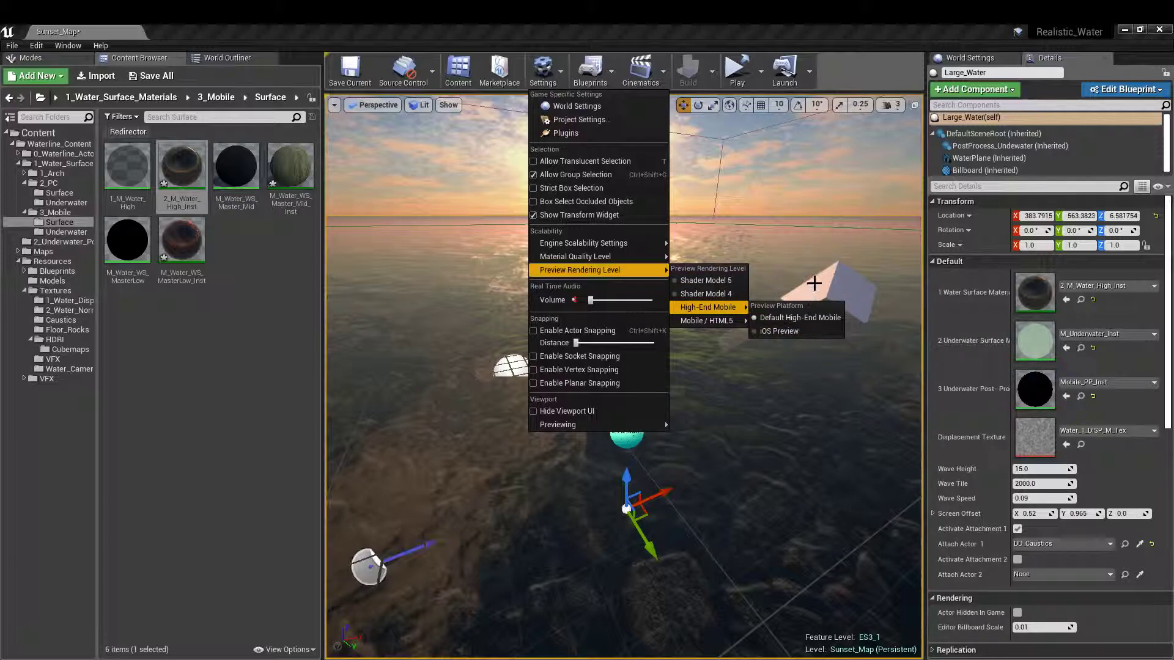
right_click_drag(814, 283, 489, 281)
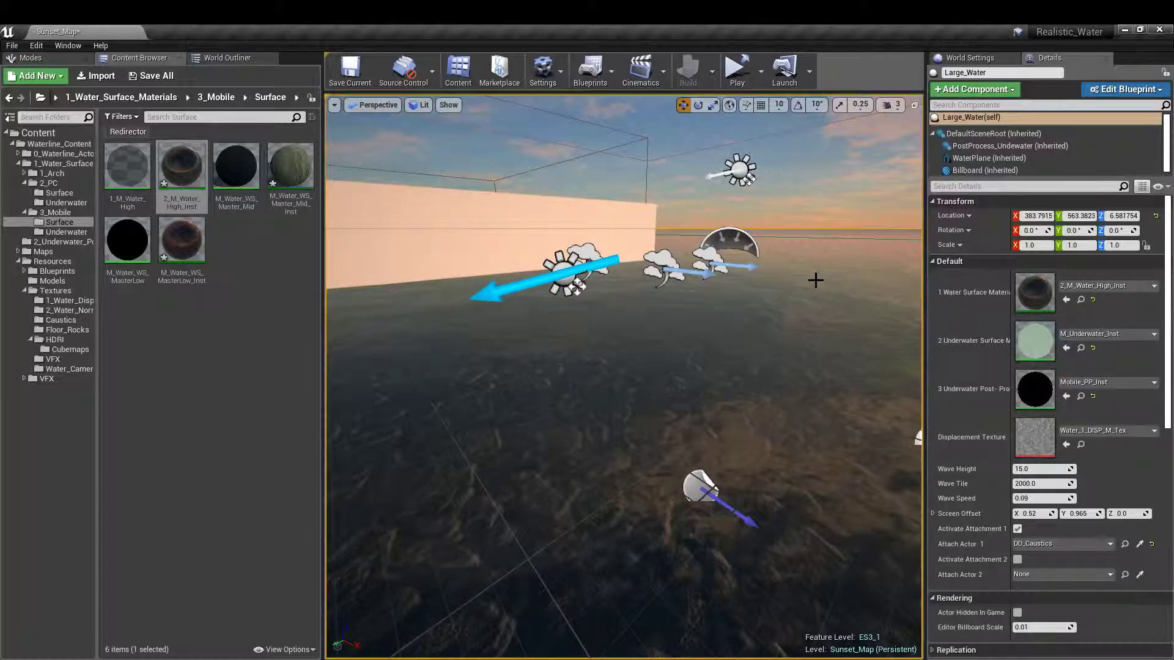
right_click_drag(816, 280, 868, 286)
right_click_drag(624, 376, 675, 374)
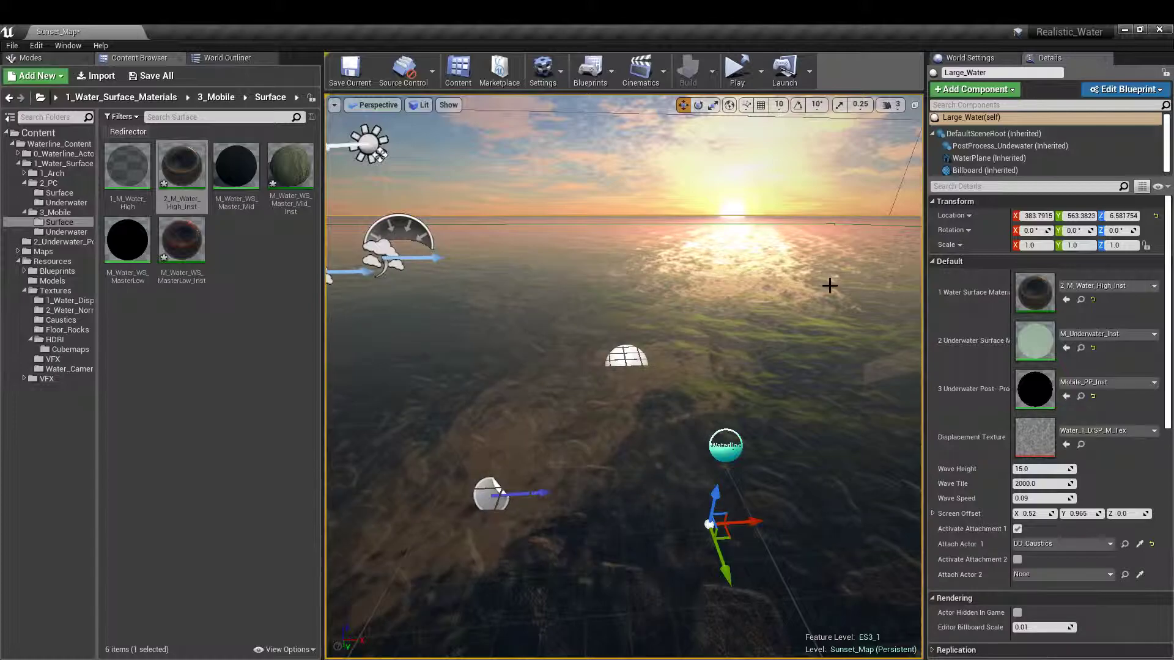